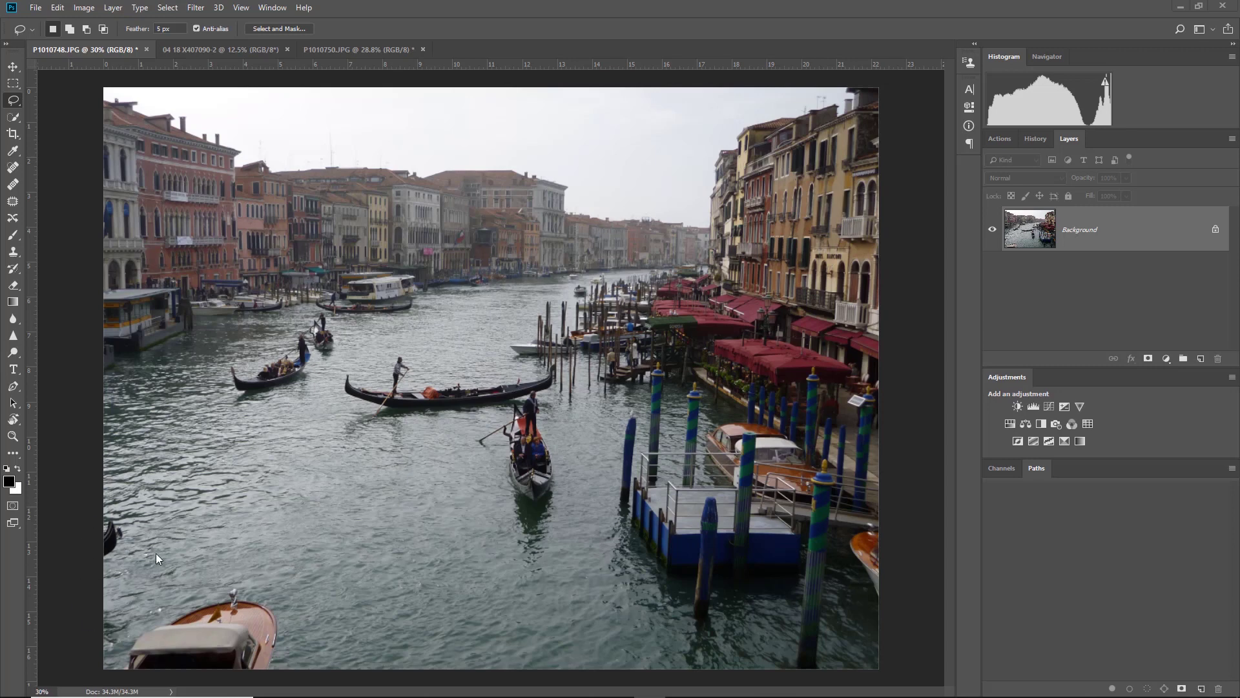
Outline the dark gondola bow at the photo's left edge with a freehand Lasso selection, including a margin of water.
{"action": "scroll", "coordinate": [160, 556], "scroll_direction": "up", "scroll_amount": 3}
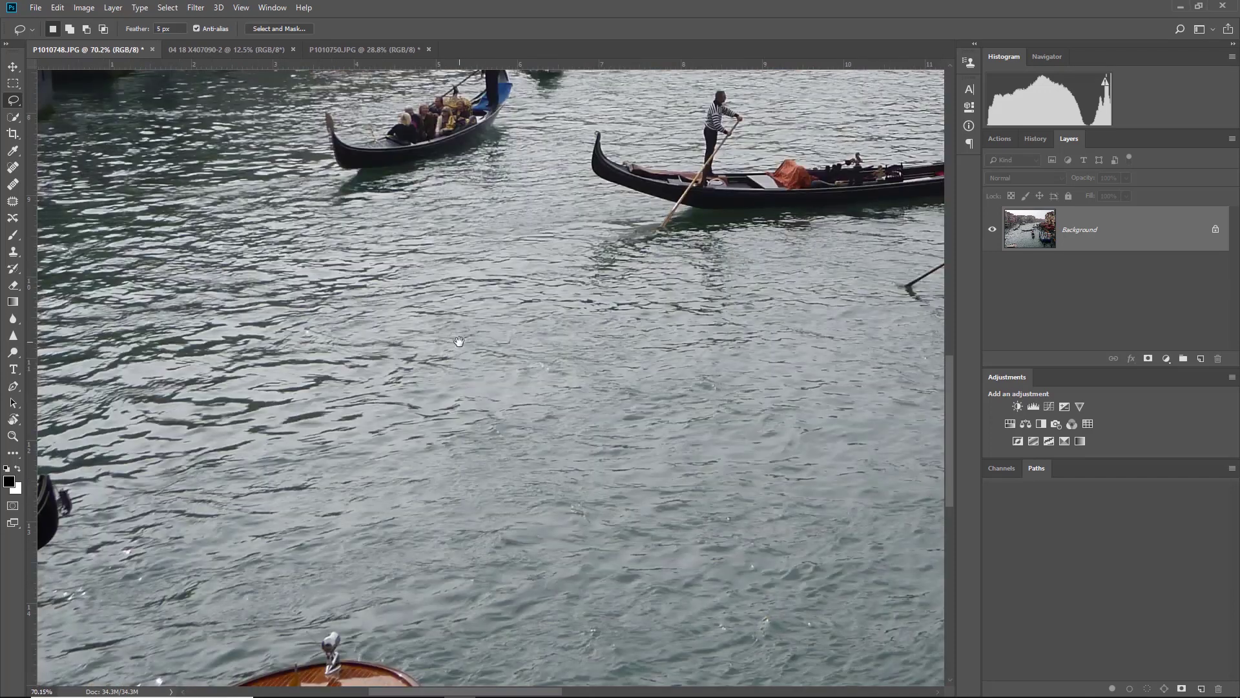
{"action": "left_click_drag", "start_coordinate": [259, 521], "coordinate": [461, 301]}
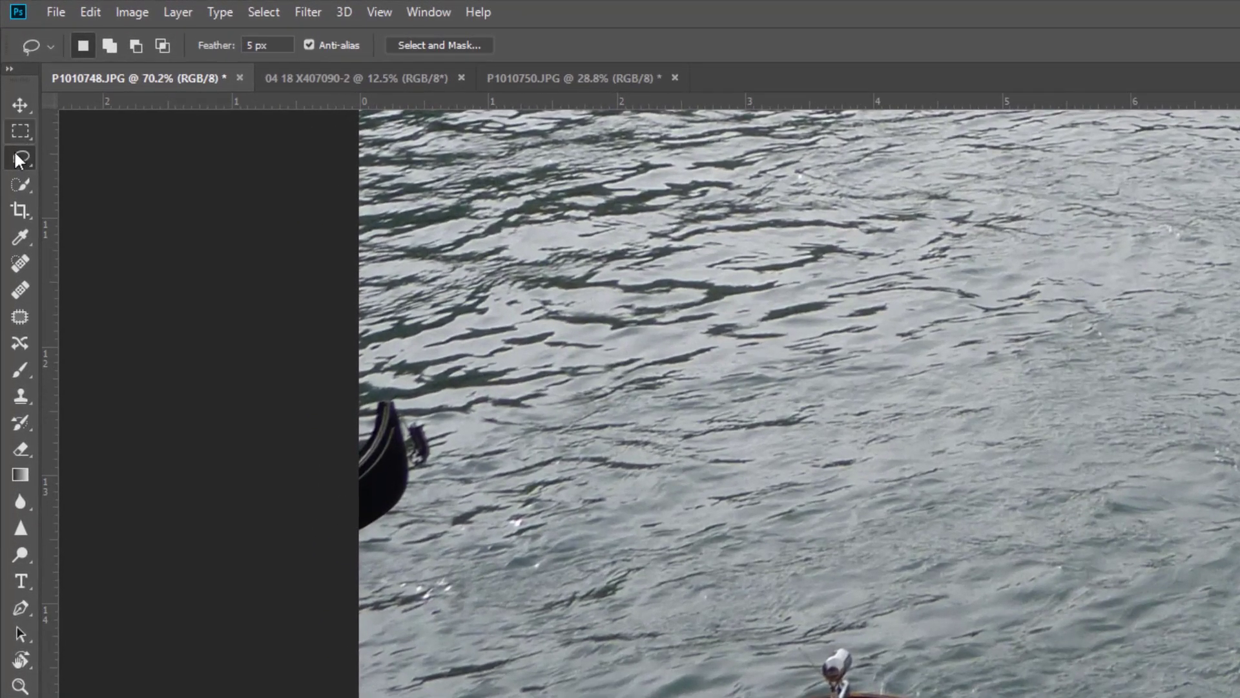
{"action": "left_click", "coordinate": [19, 159]}
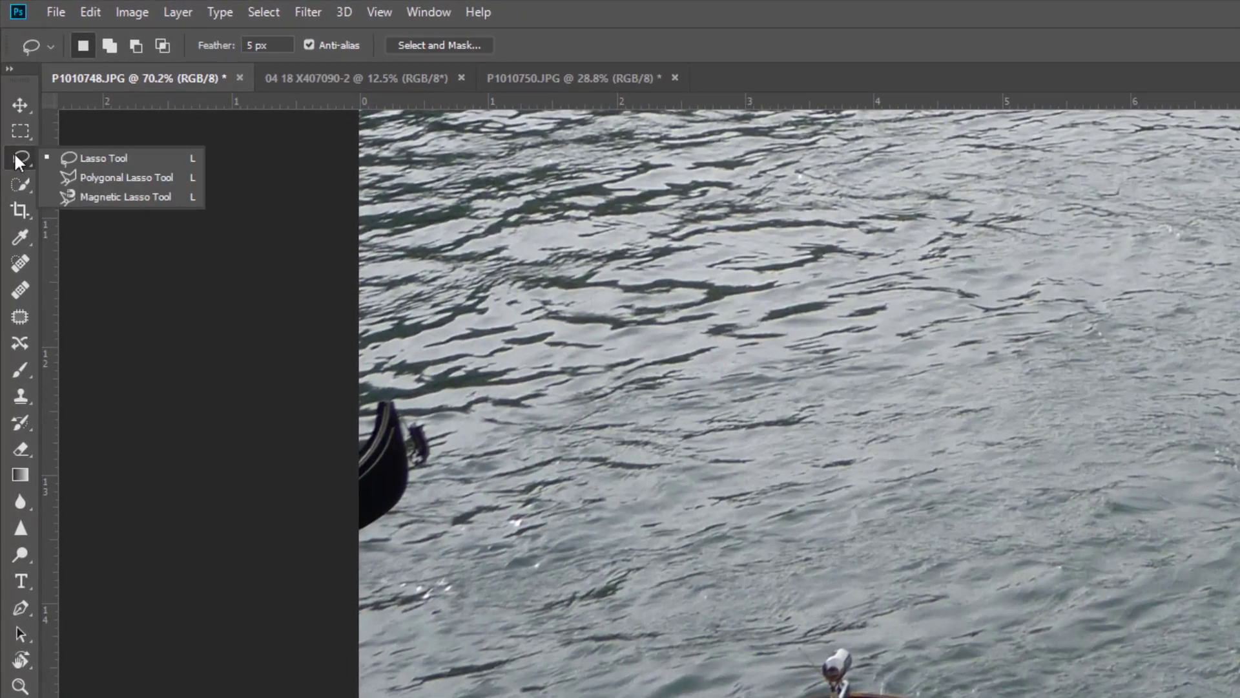
{"action": "left_click", "coordinate": [79, 157]}
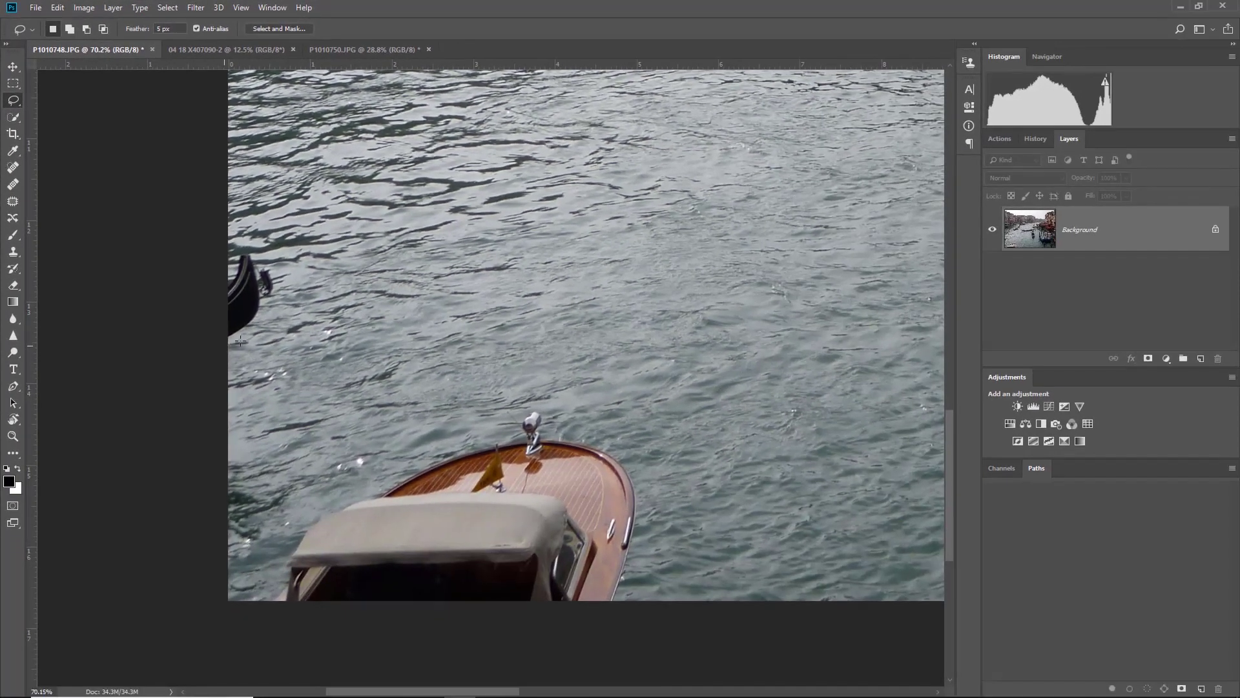
{"action": "mouse_move", "coordinate": [240, 340]}
{"action": "left_mouse_down"}
{"action": "mouse_move", "coordinate": [275, 301]}
{"action": "mouse_move", "coordinate": [268, 249]}
{"action": "mouse_move", "coordinate": [230, 241]}
{"action": "mouse_move", "coordinate": [213, 308]}
{"action": "left_mouse_up"}
{"action": "scroll", "coordinate": [235, 279], "scroll_direction": "up", "scroll_amount": 3}
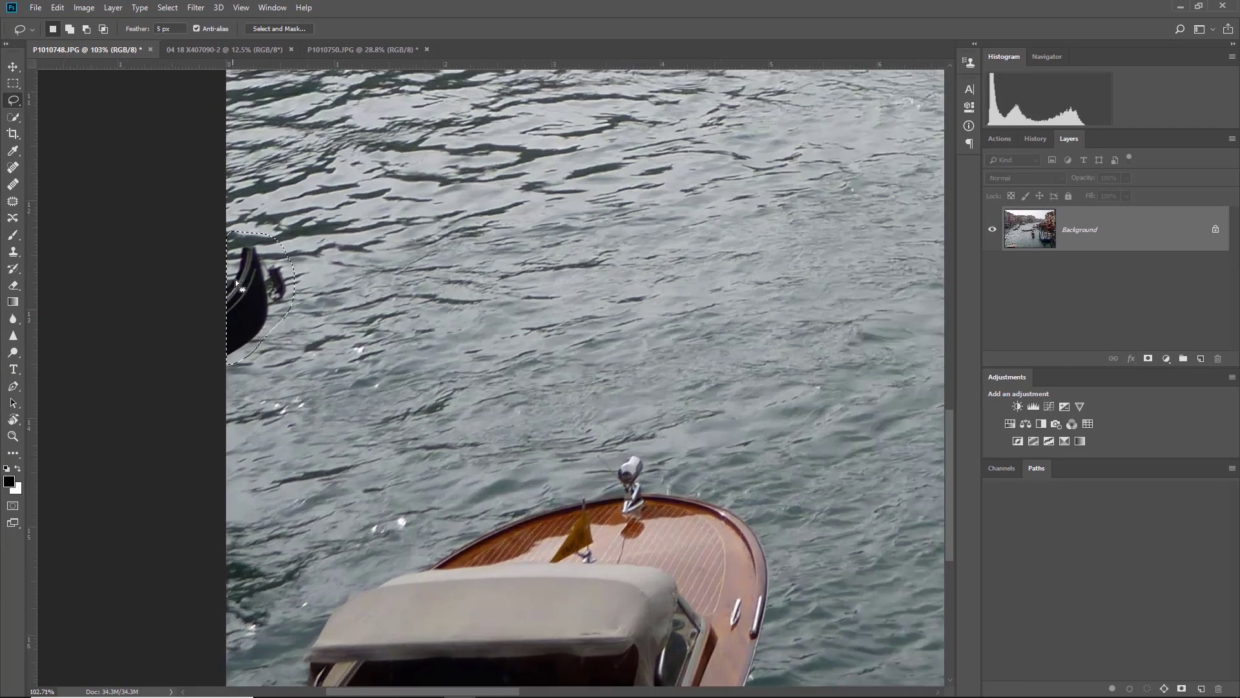
Try a Content-Aware fill with Color Adaptation on the selected gondola bow and undo it, restoring the selection.
{"action": "scroll", "coordinate": [235, 279], "scroll_direction": "up", "scroll_amount": 4}
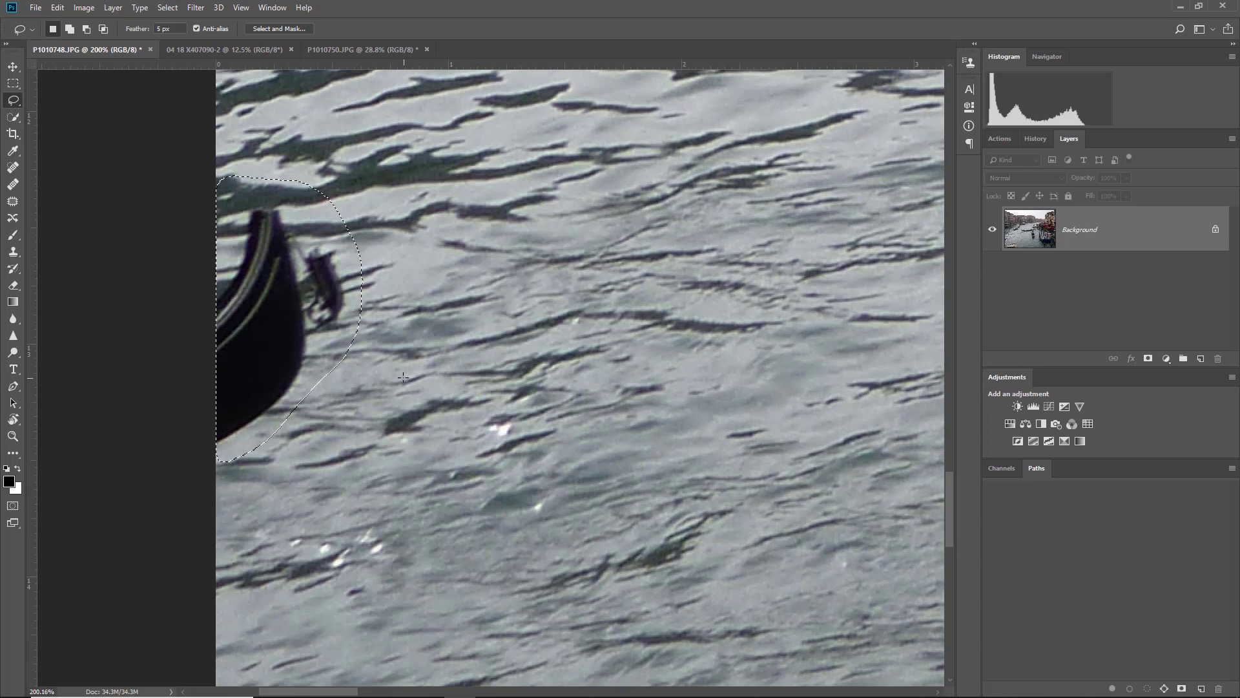
{"action": "scroll", "coordinate": [404, 377], "scroll_direction": "down", "scroll_amount": 3}
{"action": "left_click_drag", "start_coordinate": [496, 357], "coordinate": [381, 393]}
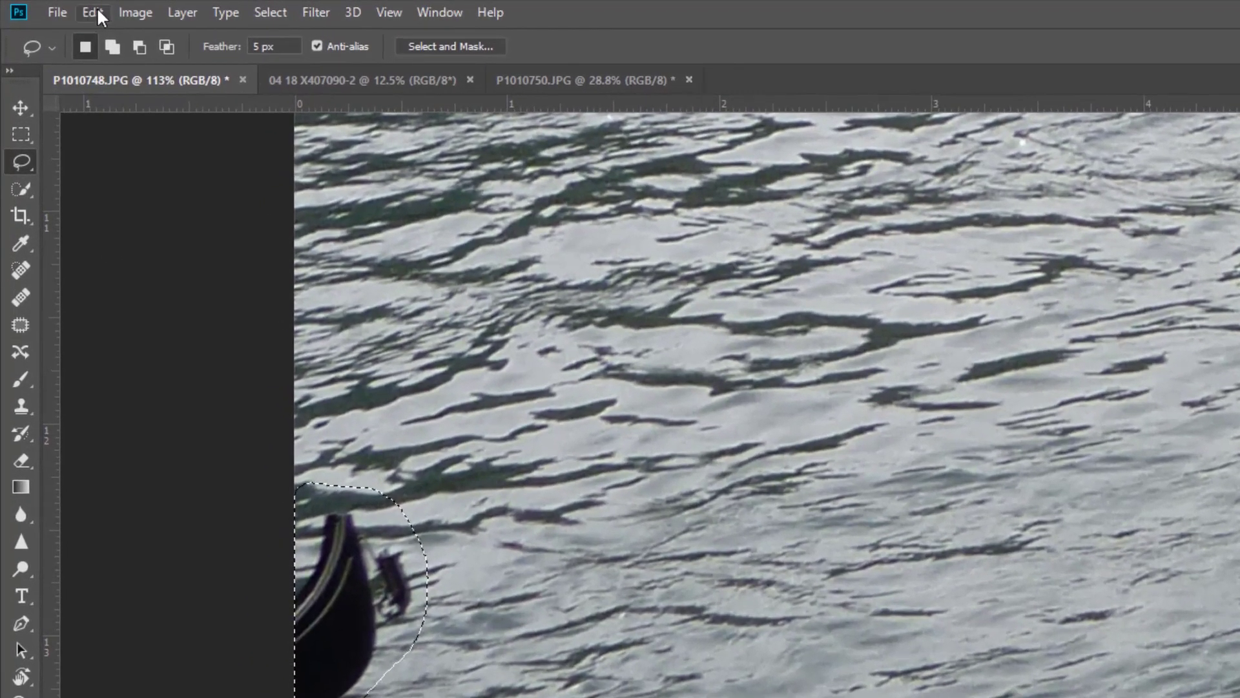
{"action": "left_click", "coordinate": [60, 8]}
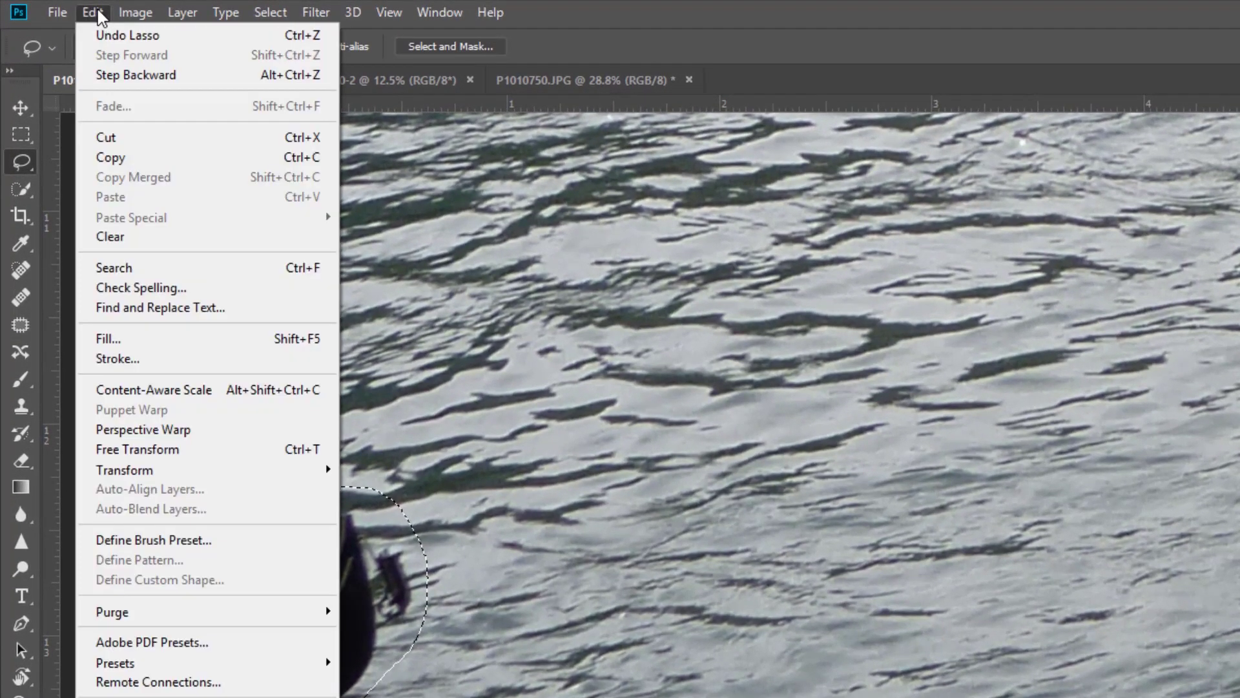
{"action": "left_click", "coordinate": [99, 335]}
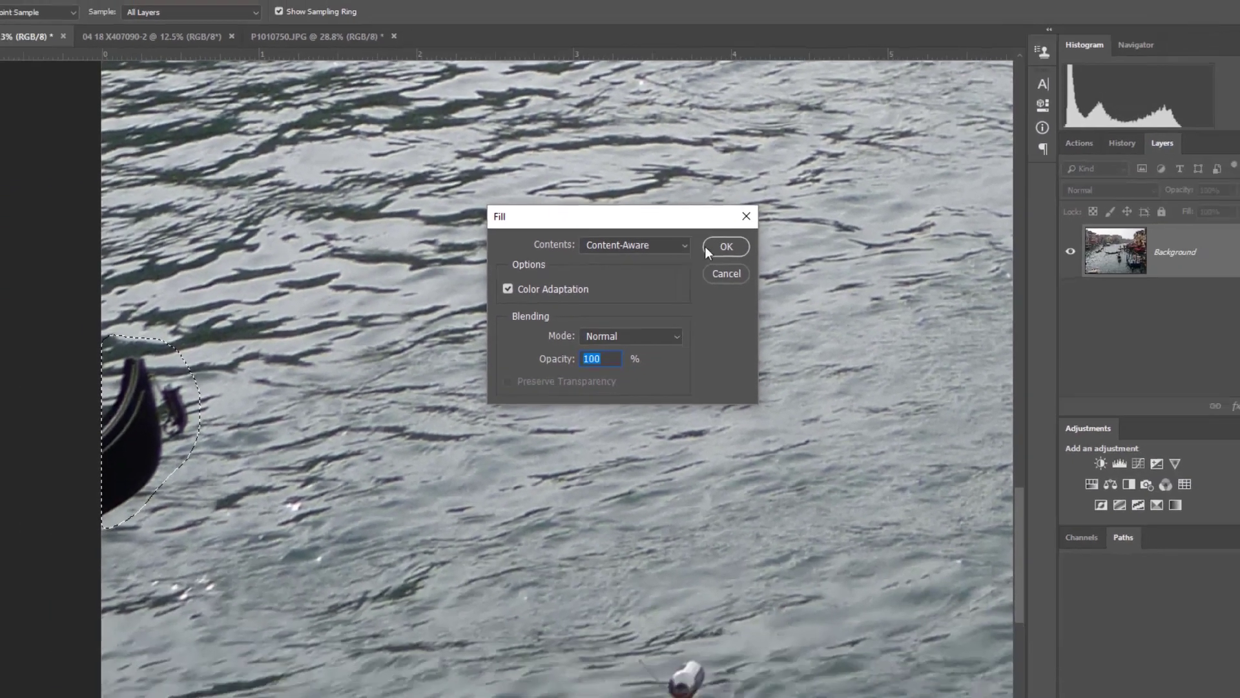
{"action": "left_click", "coordinate": [757, 299]}
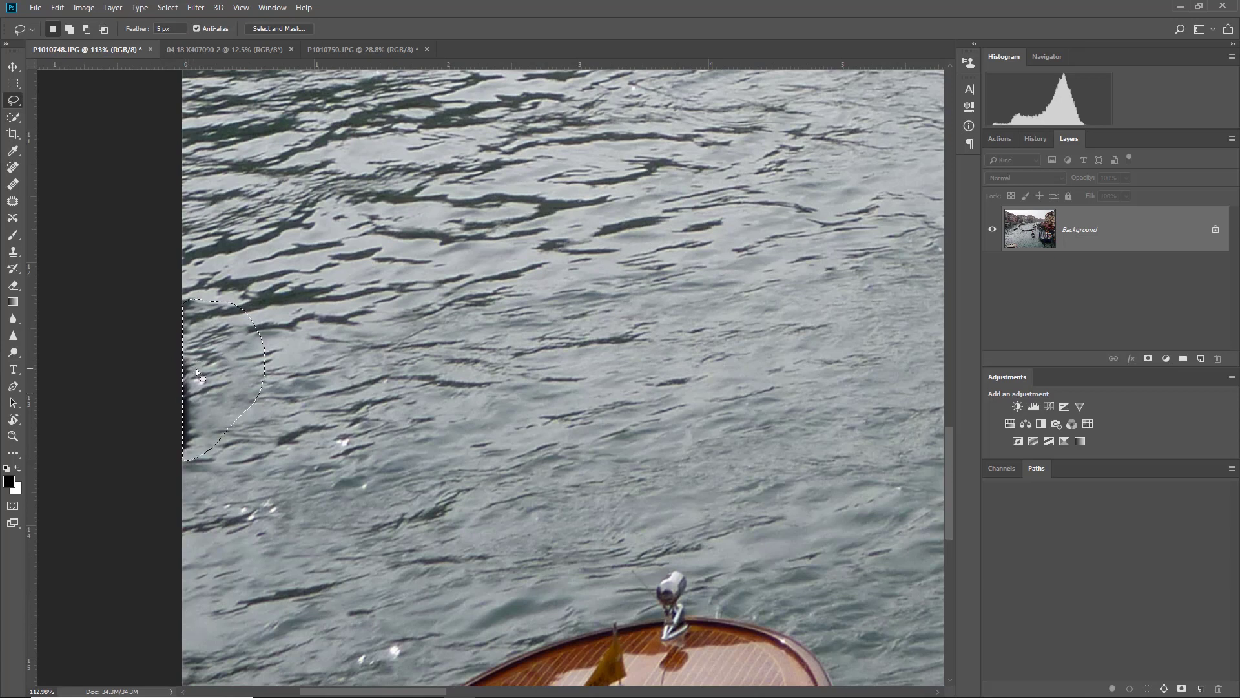
{"action": "key", "text": "ctrl+d"}
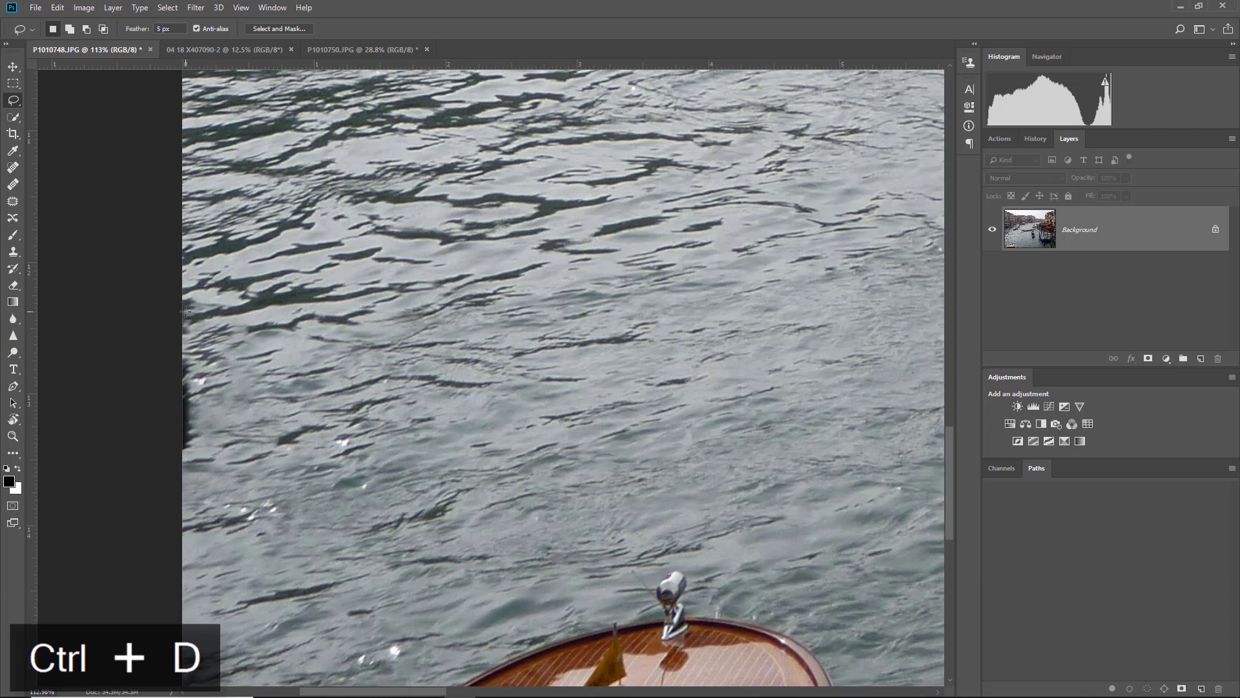
{"action": "key", "text": "ctrl+alt+z"}
{"action": "key", "text": "ctrl+alt+z"}
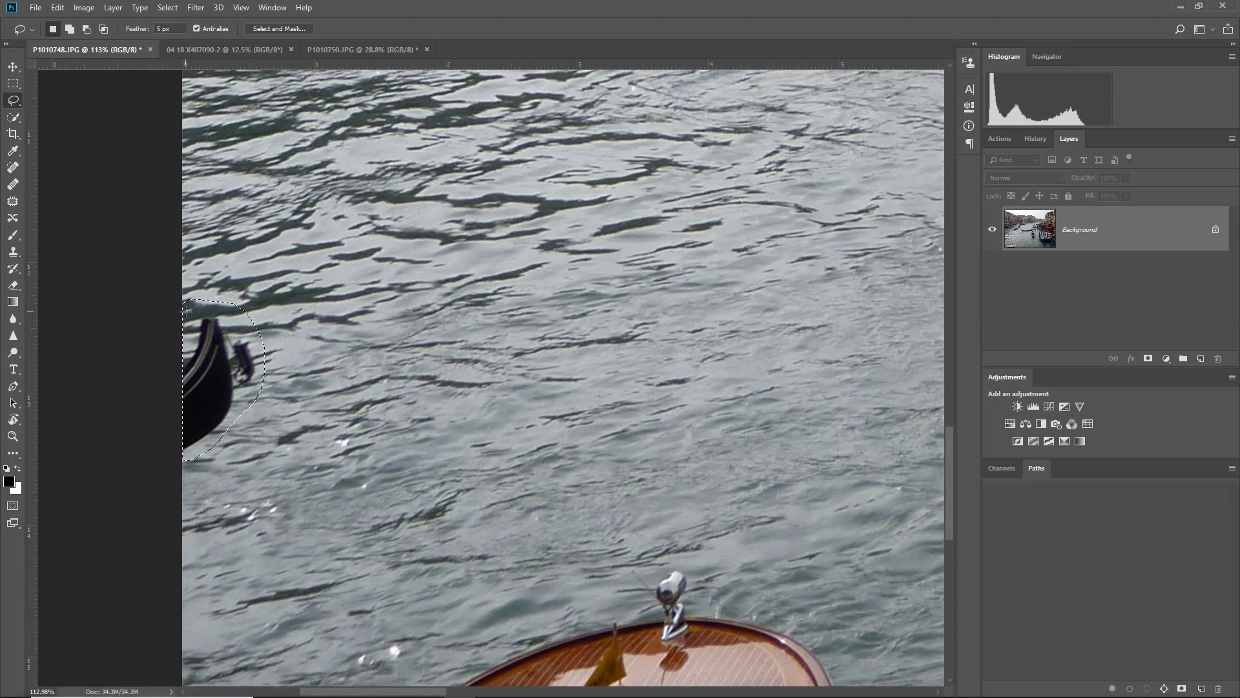
Fill the selected gondola bow with Content-Aware in Normal mode at 100% opacity and clear the selection.
{"action": "key", "text": "BackSpace"}
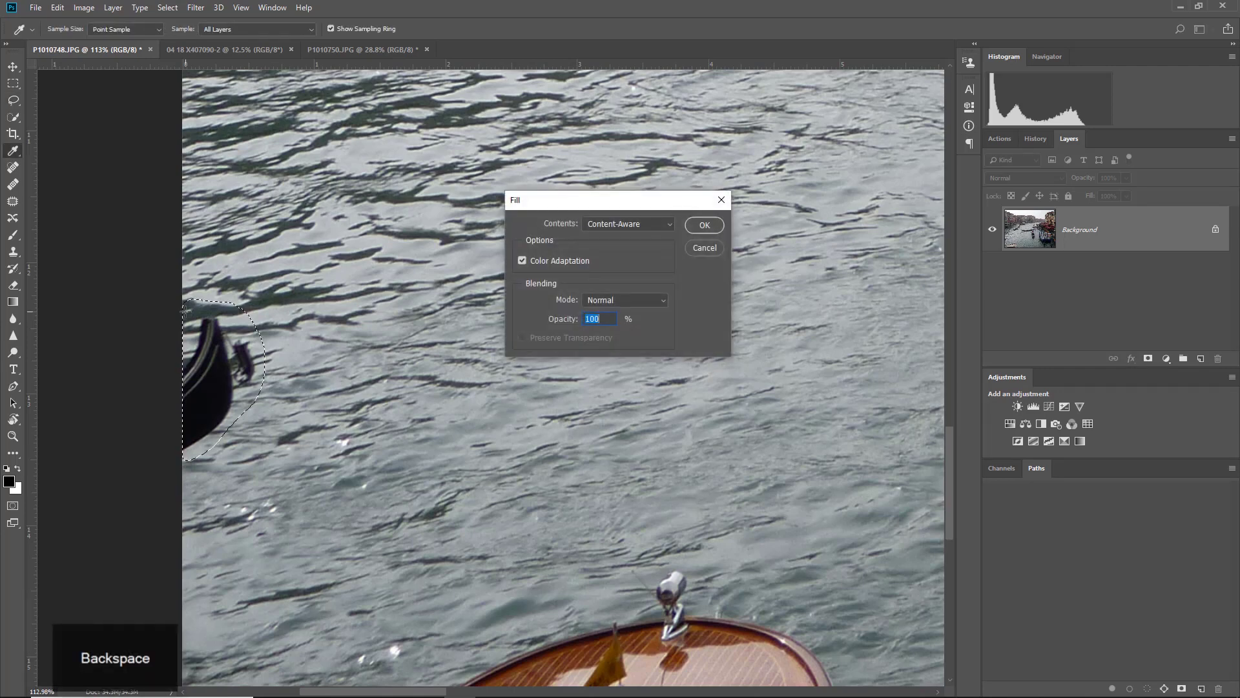
{"action": "key", "text": "Return"}
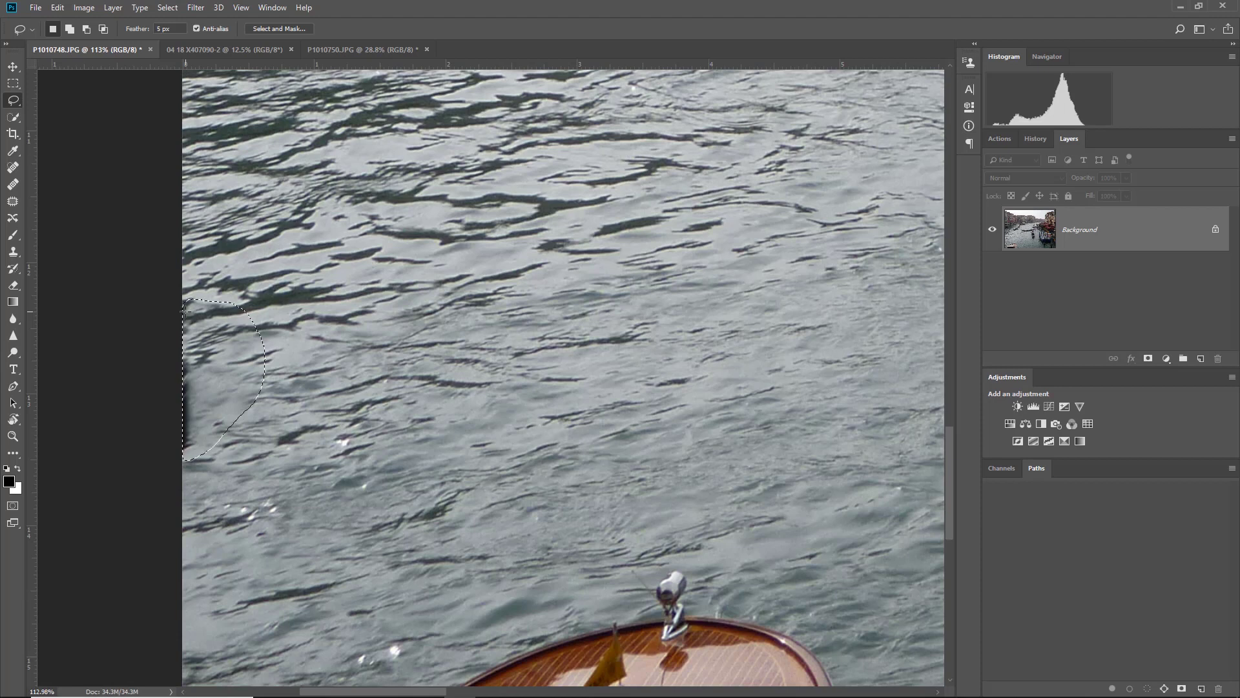
{"action": "key", "text": "ctrl+d"}
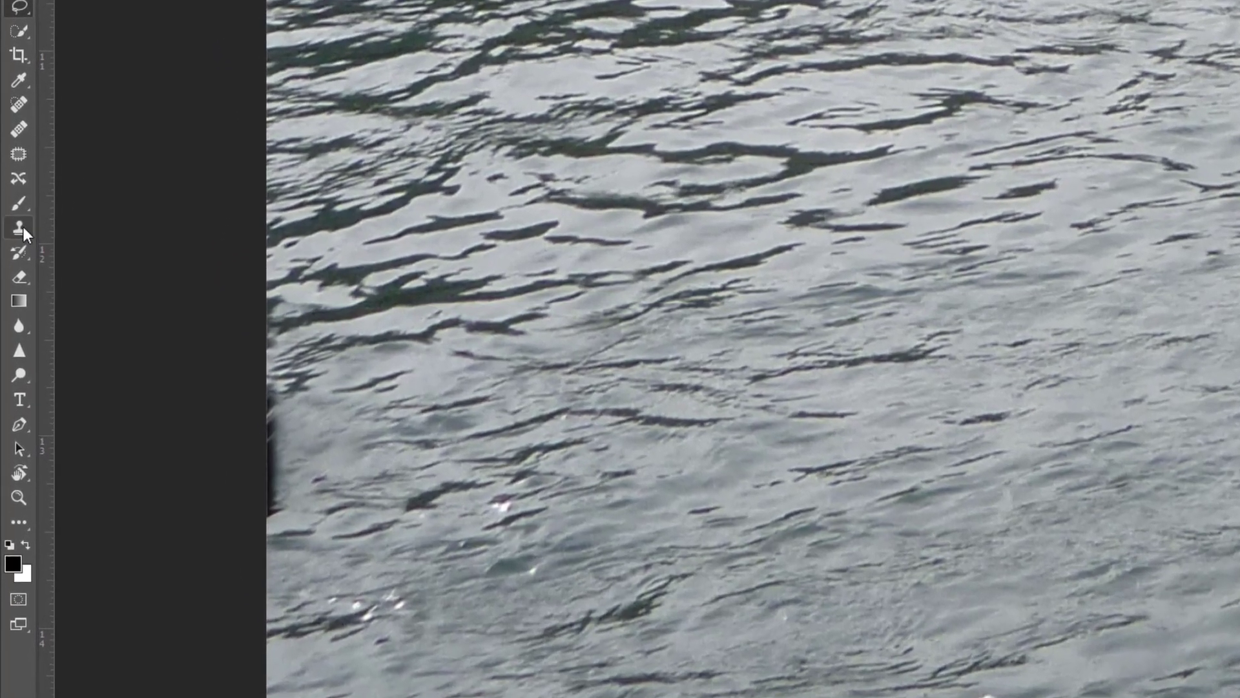
Use the Clone Stamp to paint nearby water over the dark gondola remnant along the photo's left edge.
{"action": "right_click", "coordinate": [23, 227]}
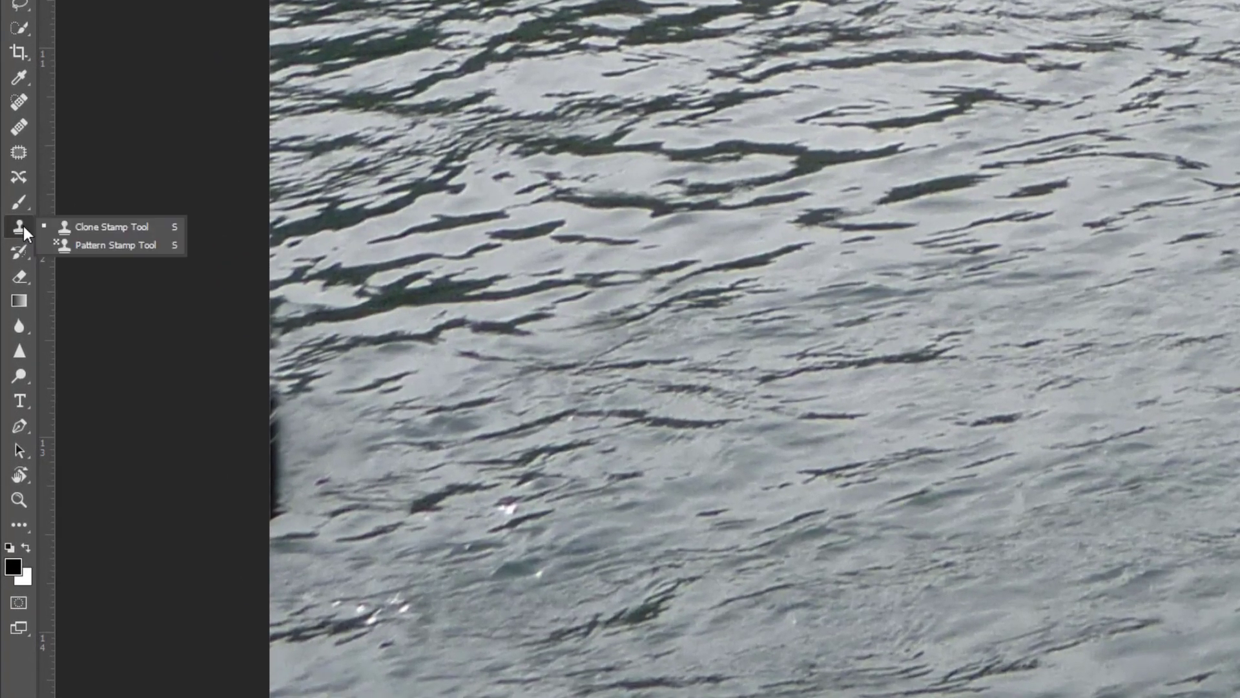
{"action": "left_click", "coordinate": [104, 226]}
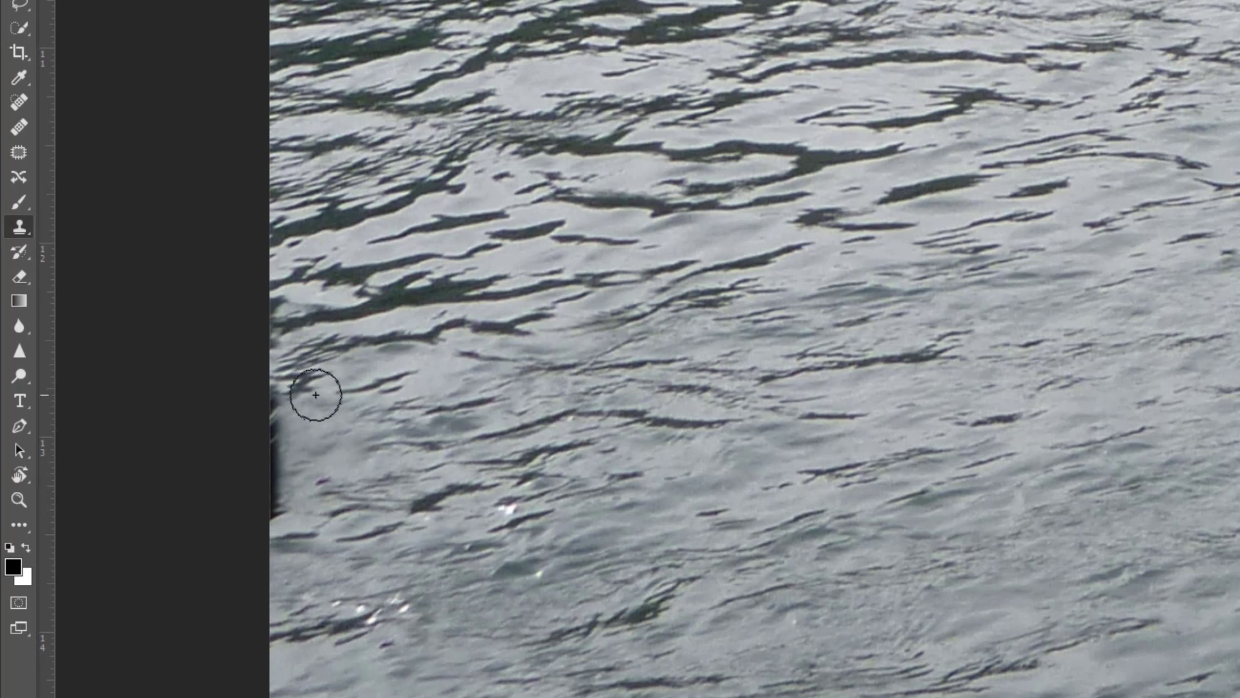
{"action": "key", "text": "alt"}
{"action": "key", "text": "alt"}
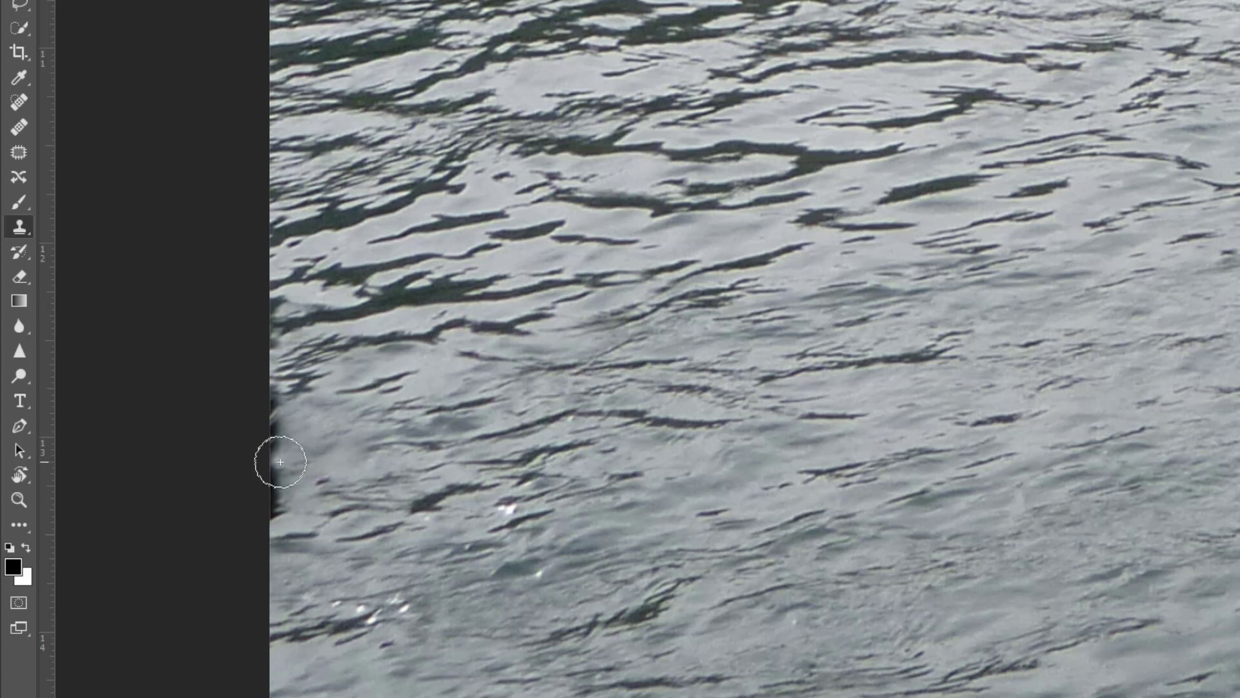
{"action": "mouse_move", "coordinate": [280, 462]}
{"action": "left_mouse_down"}
{"action": "mouse_move", "coordinate": [272, 426]}
{"action": "mouse_move", "coordinate": [281, 498]}
{"action": "mouse_move", "coordinate": [268, 513]}
{"action": "left_mouse_up"}
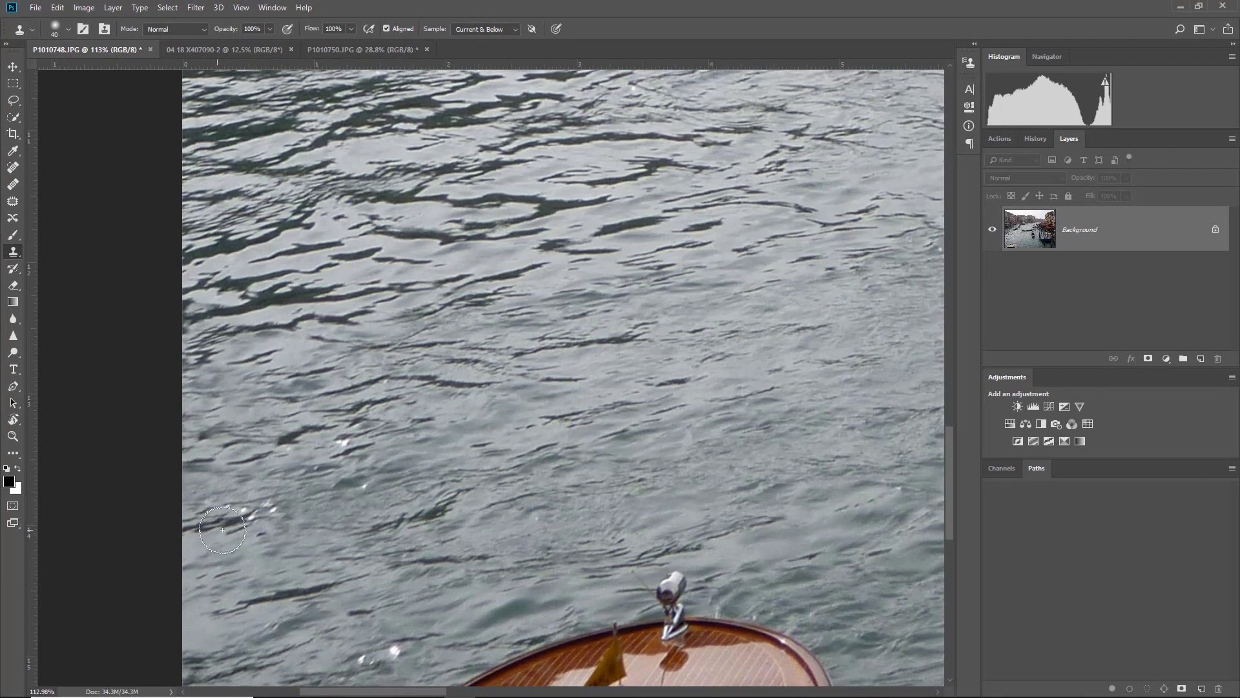
Reduce the Clone Stamp's brush size to suit the small white glints on the water above the wooden boat.
{"action": "scroll", "coordinate": [323, 530], "scroll_direction": "down", "scroll_amount": 2}
{"action": "scroll", "coordinate": [323, 531], "scroll_direction": "down", "scroll_amount": 1}
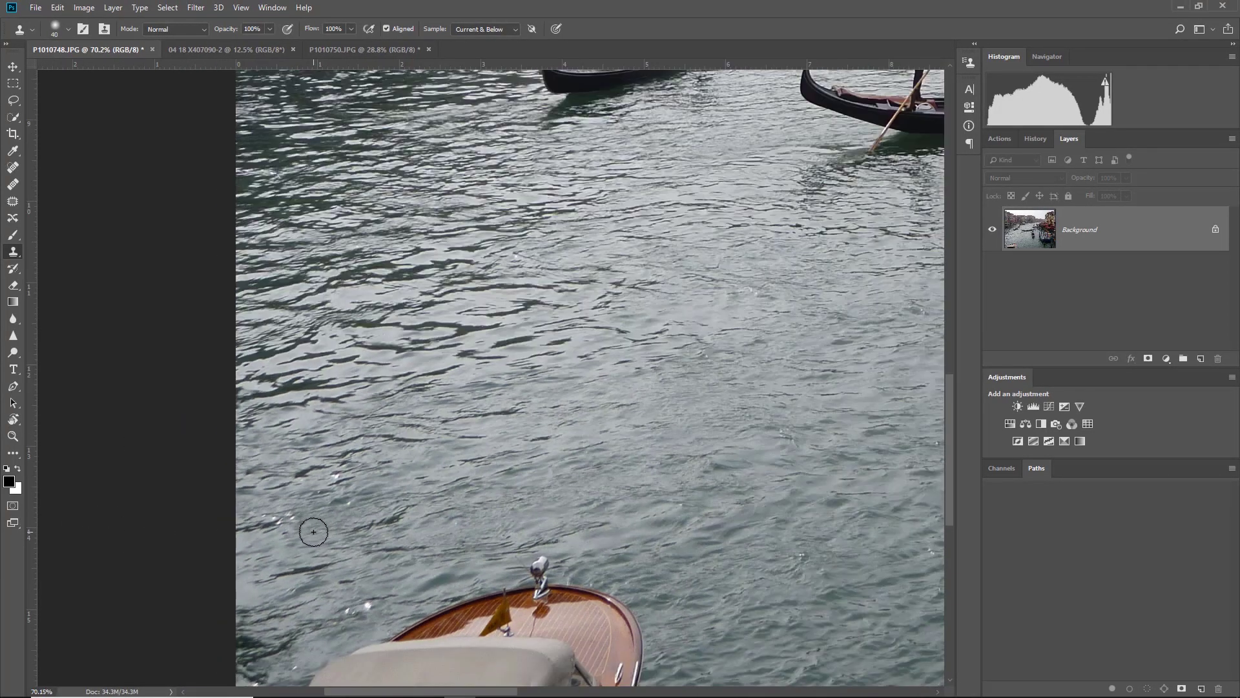
{"action": "scroll", "coordinate": [355, 471], "scroll_direction": "up", "scroll_amount": 6}
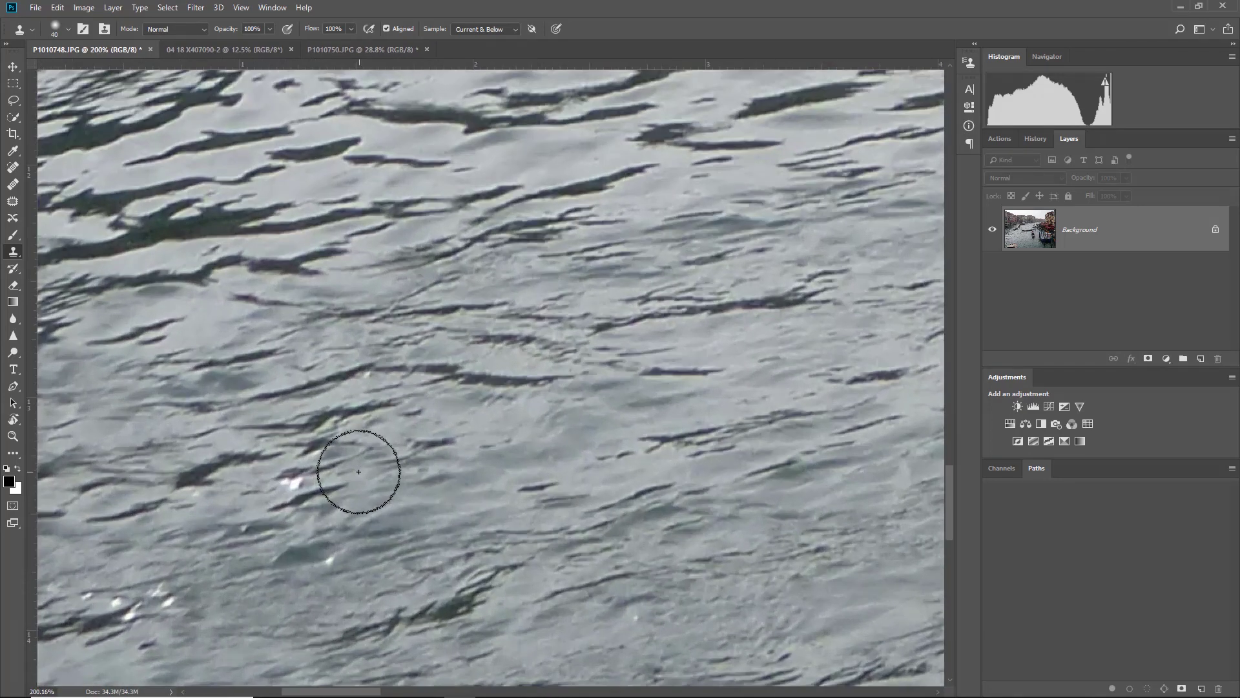
{"action": "left_click", "coordinate": [287, 482]}
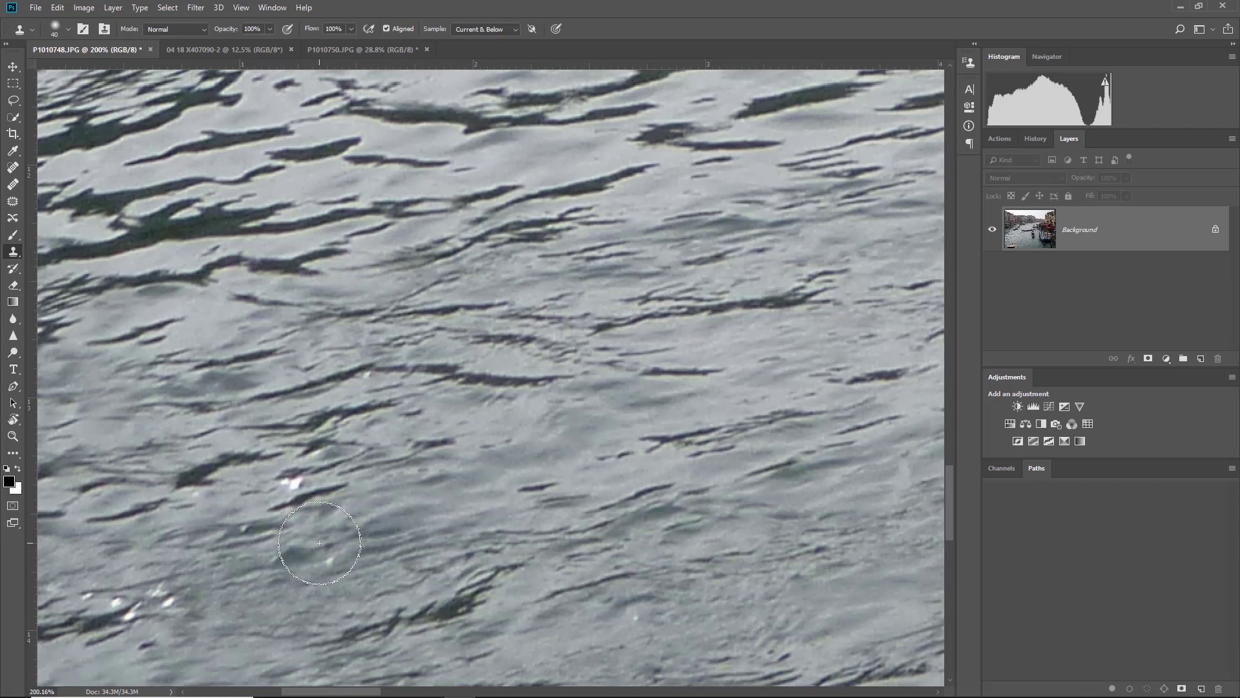
{"action": "scroll", "coordinate": [258, 530], "scroll_direction": "up", "scroll_amount": 2}
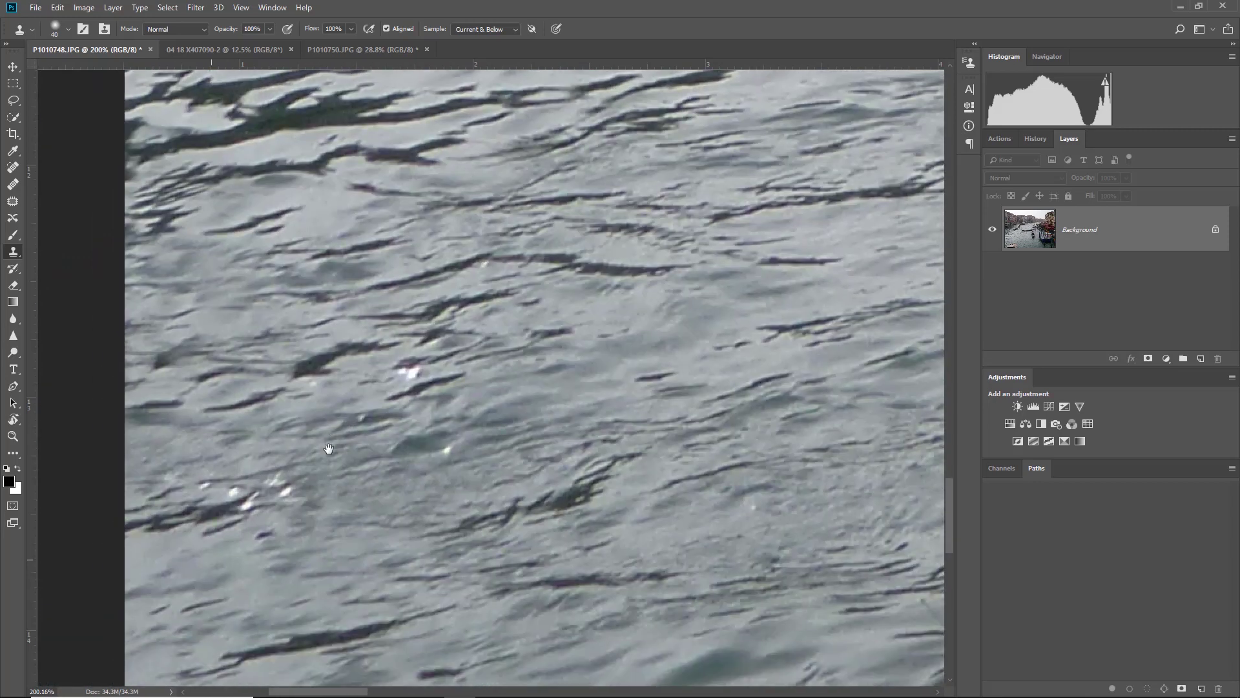
{"action": "scroll", "coordinate": [282, 492], "scroll_direction": "up", "scroll_amount": 3}
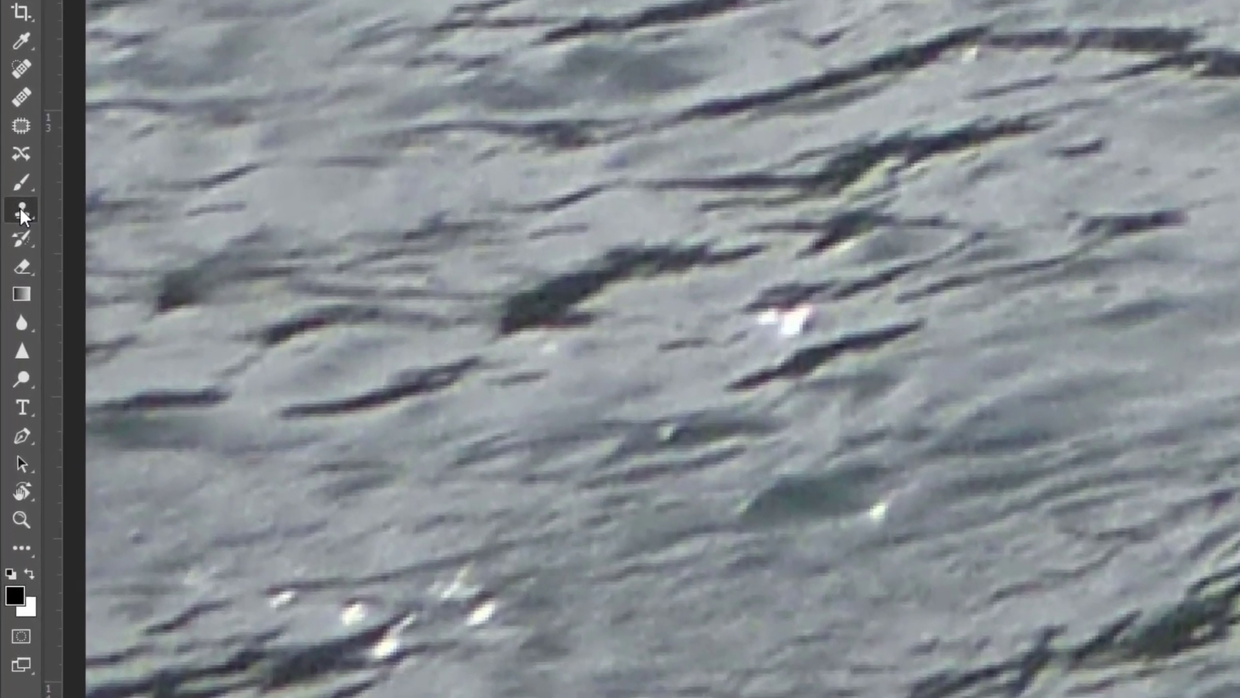
{"action": "right_click", "coordinate": [14, 253]}
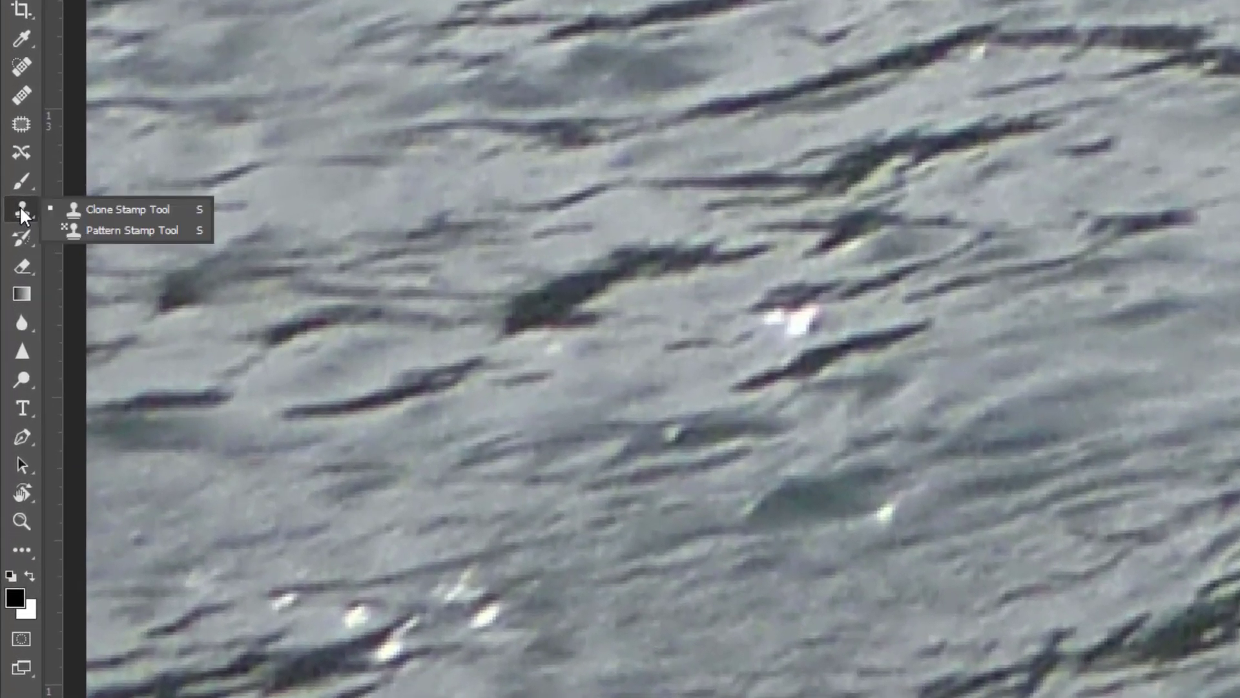
{"action": "left_click", "coordinate": [126, 208]}
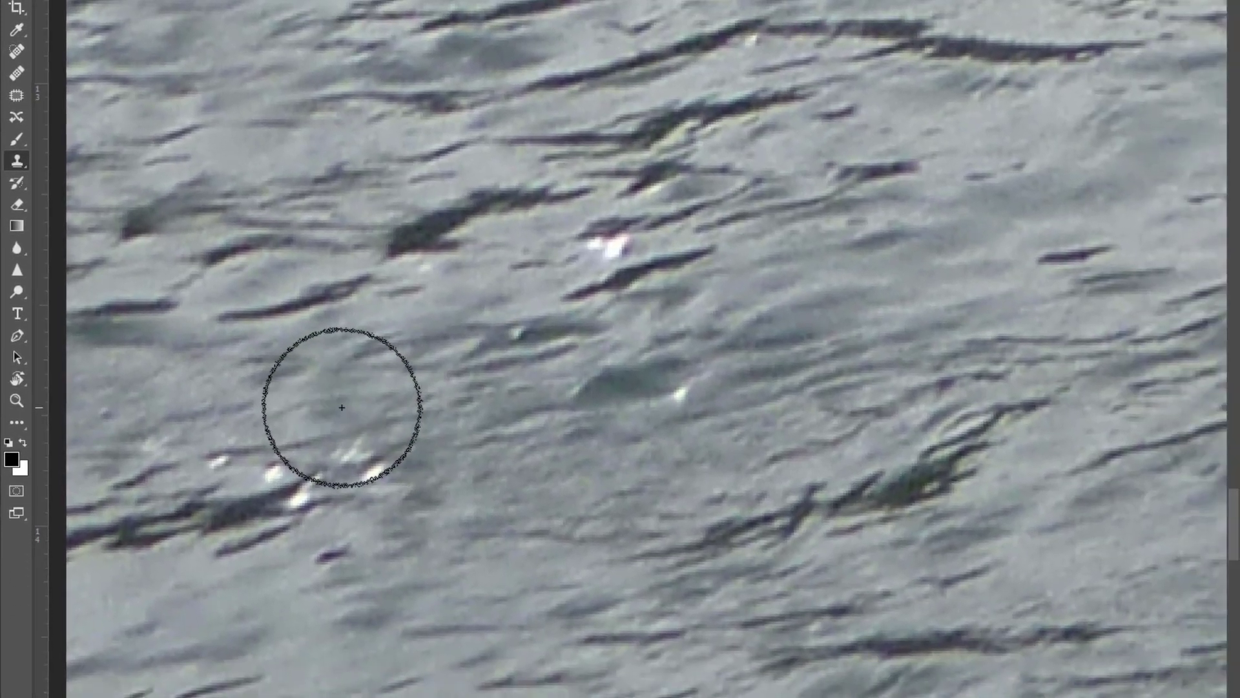
{"action": "key", "text": "bracketleft"}
{"action": "key", "text": "bracketleft"}
{"action": "key", "text": "bracketleft"}
{"action": "key", "text": "bracketleft"}
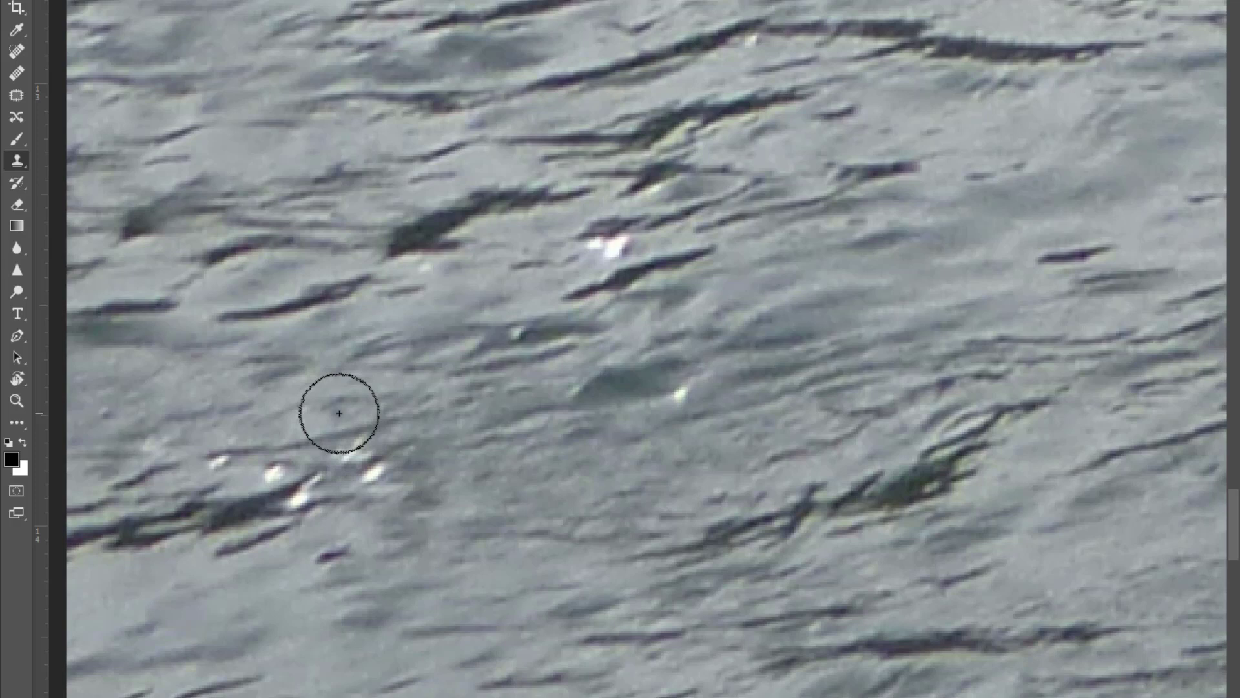
{"action": "right_click", "coordinate": [339, 413]}
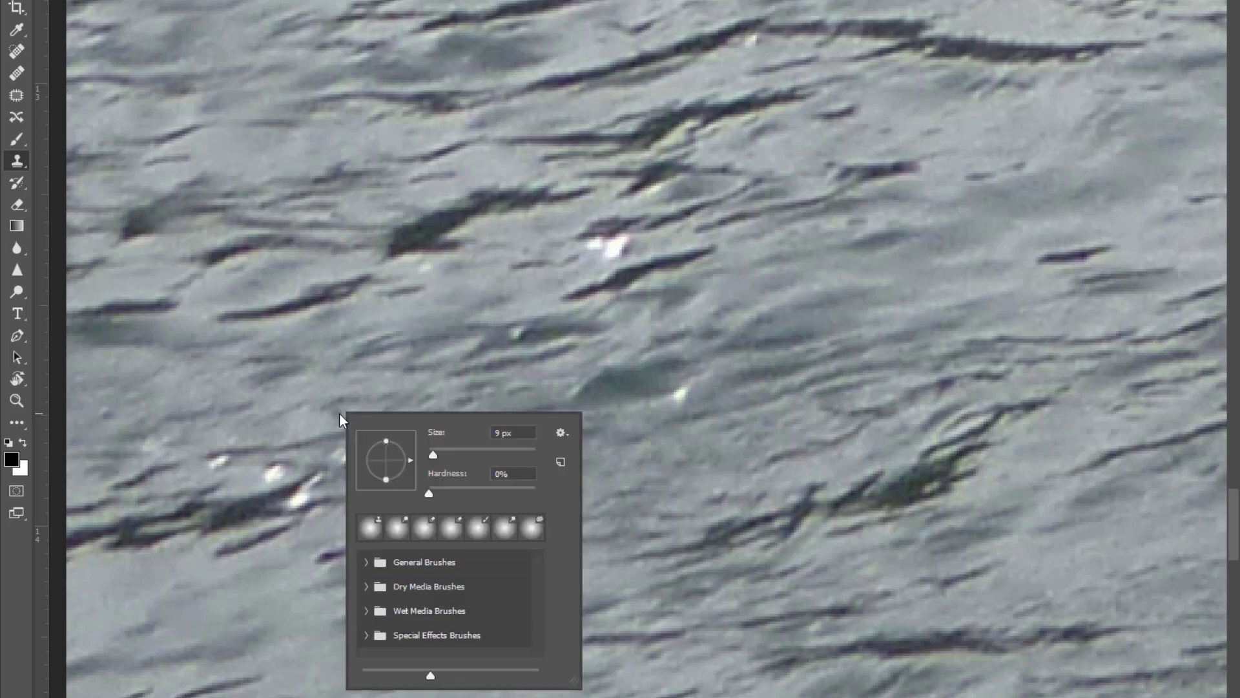
{"action": "left_click_drag", "start_coordinate": [437, 455], "coordinate": [459, 454]}
Sample adjacent water and clone it over the white glints above the dark ripple near the photo's left edge.
{"action": "left_click", "coordinate": [266, 436], "text": "alt"}
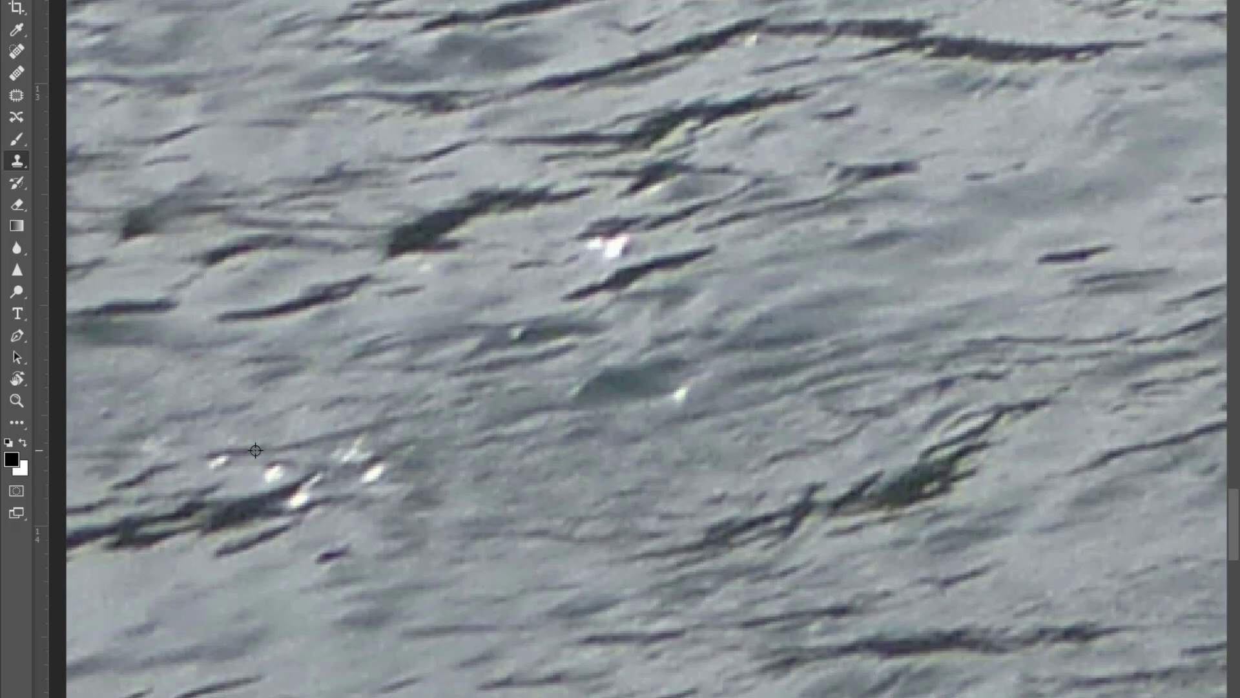
{"action": "left_click", "coordinate": [255, 450], "text": "alt"}
{"action": "left_click_drag", "start_coordinate": [220, 460], "coordinate": [216, 464]}
{"action": "scroll", "coordinate": [271, 471], "scroll_direction": "up", "scroll_amount": 2}
{"action": "scroll", "coordinate": [271, 472], "scroll_direction": "up", "scroll_amount": 1}
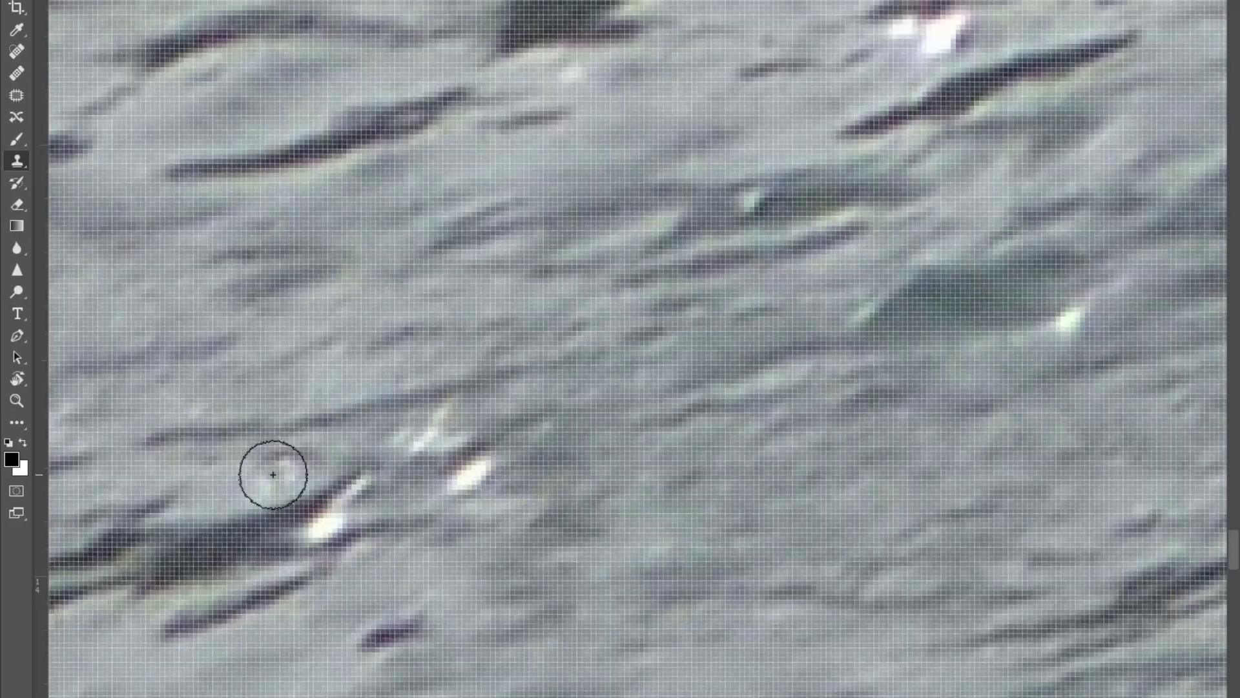
{"action": "scroll", "coordinate": [283, 470], "scroll_direction": "down", "scroll_amount": 2}
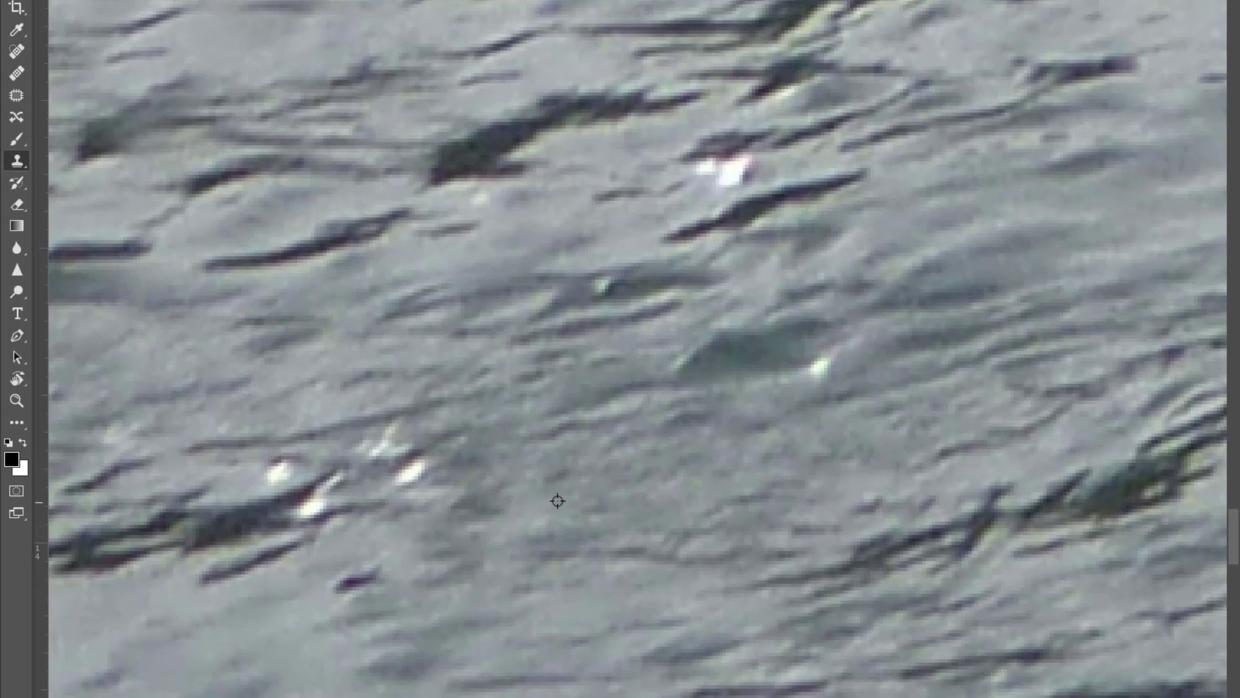
{"action": "left_click", "coordinate": [284, 472]}
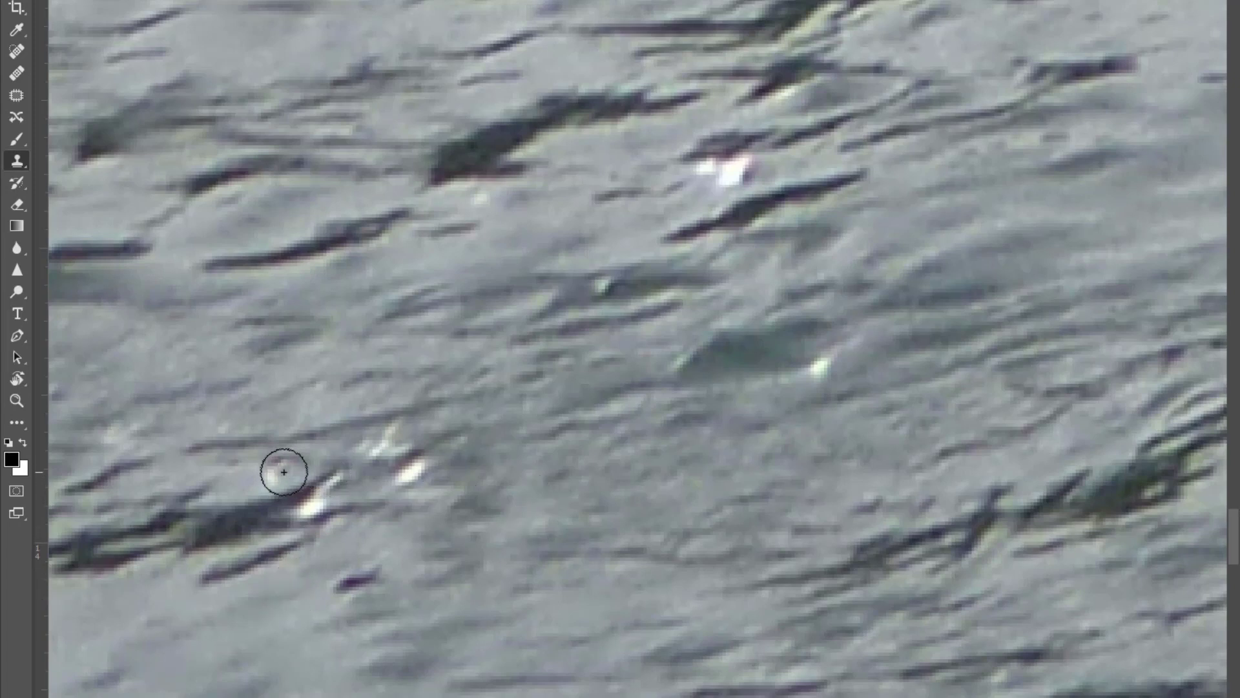
{"action": "mouse_move", "coordinate": [275, 475]}
{"action": "left_mouse_down"}
{"action": "mouse_move", "coordinate": [281, 464]}
{"action": "mouse_move", "coordinate": [262, 469]}
{"action": "left_mouse_up"}
Clone sampled water over the remaining glints between the dark ripples, farther in from the photo's left edge.
{"action": "scroll", "coordinate": [323, 454], "scroll_direction": "down", "scroll_amount": 5}
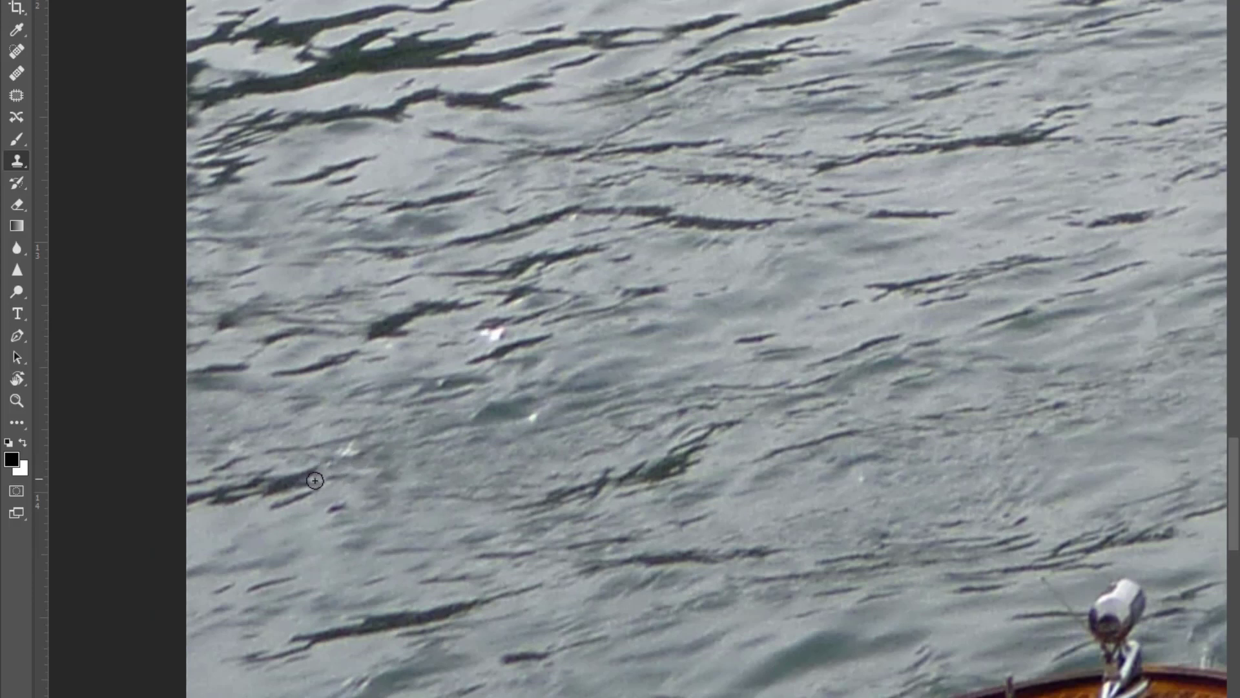
{"action": "left_click", "coordinate": [352, 452], "text": "alt"}
{"action": "left_click", "coordinate": [537, 413]}
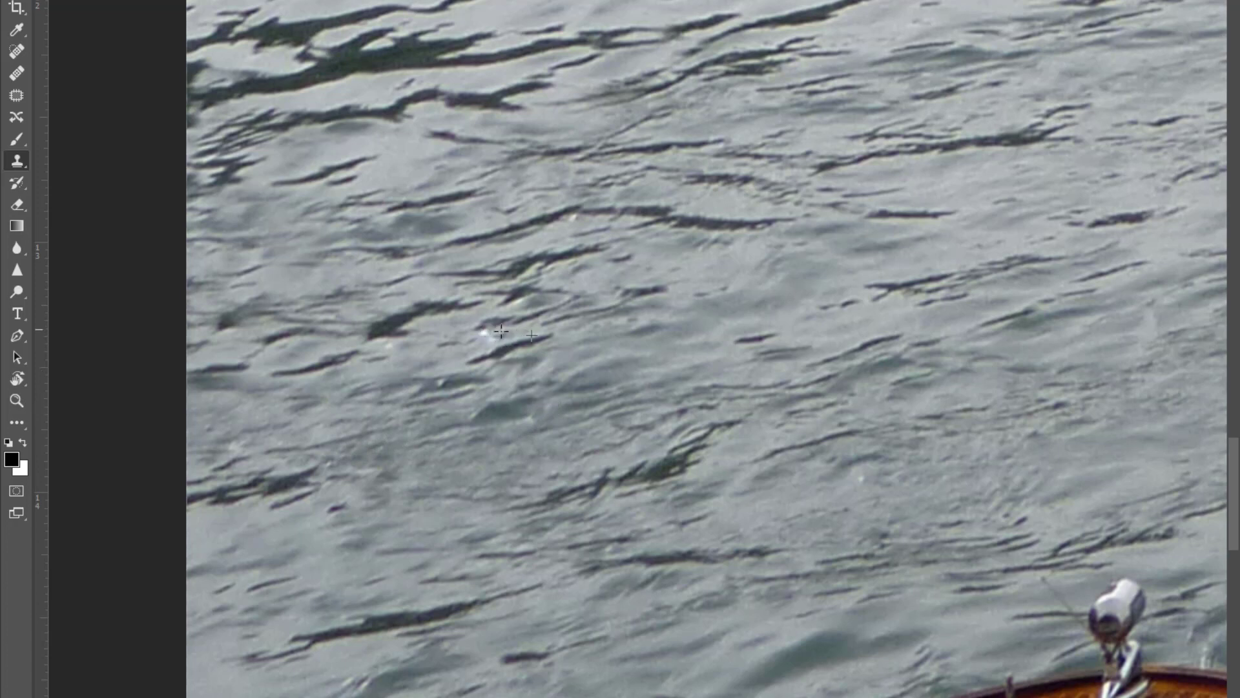
{"action": "left_click", "coordinate": [491, 336]}
{"action": "scroll", "coordinate": [607, 419], "scroll_direction": "down", "scroll_amount": 2}
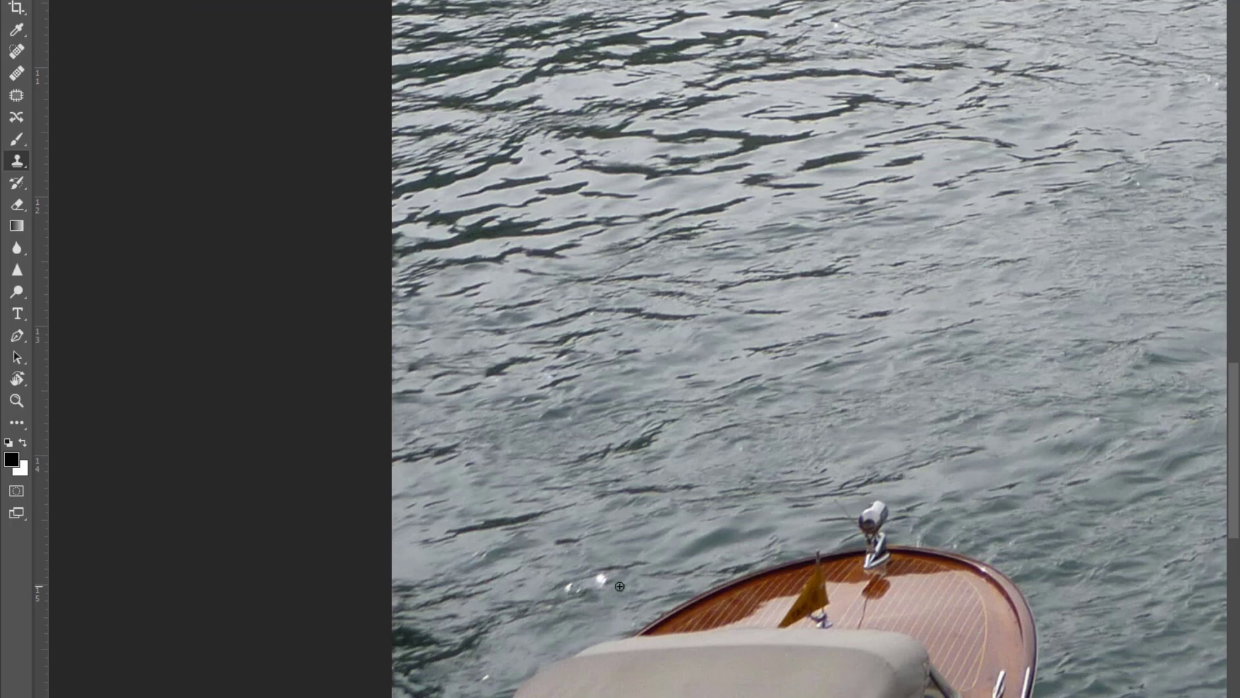
Outline the cluster of white glints on the water beside the boat's bow, fill it with surrounding water and deselect.
{"action": "left_click_drag", "start_coordinate": [650, 557], "coordinate": [562, 396]}
{"action": "scroll", "coordinate": [547, 405], "scroll_direction": "up", "scroll_amount": 3}
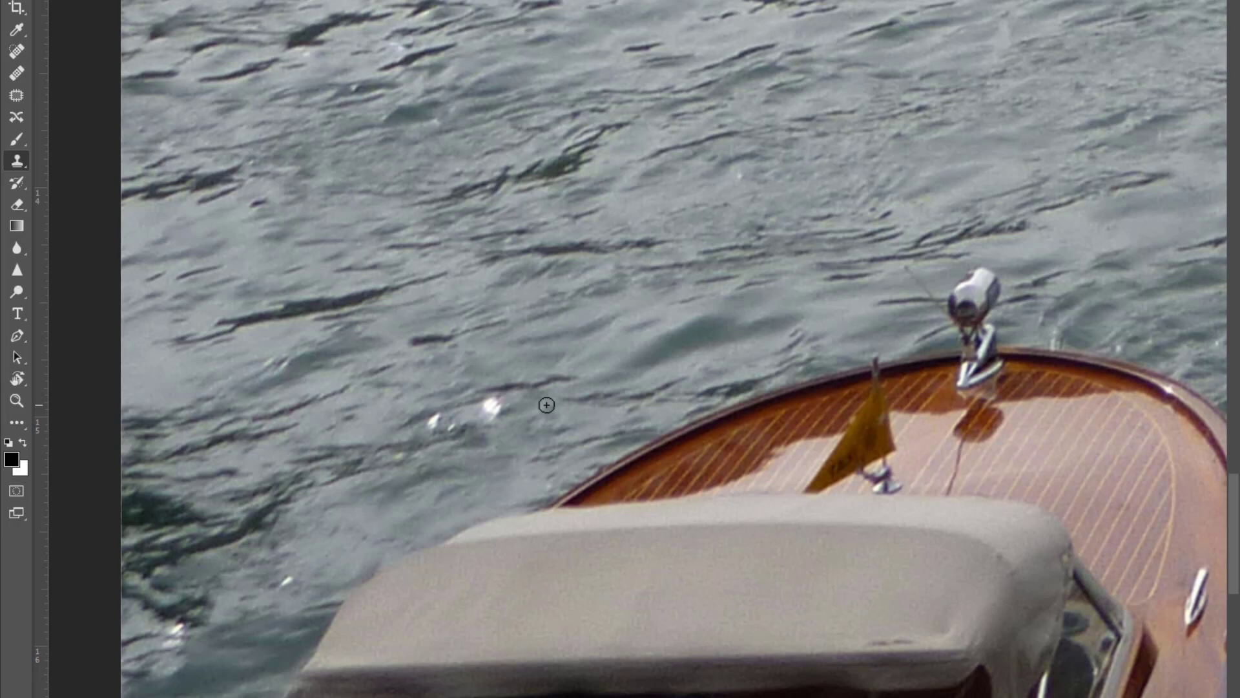
{"action": "scroll", "coordinate": [547, 405], "scroll_direction": "down", "scroll_amount": 5}
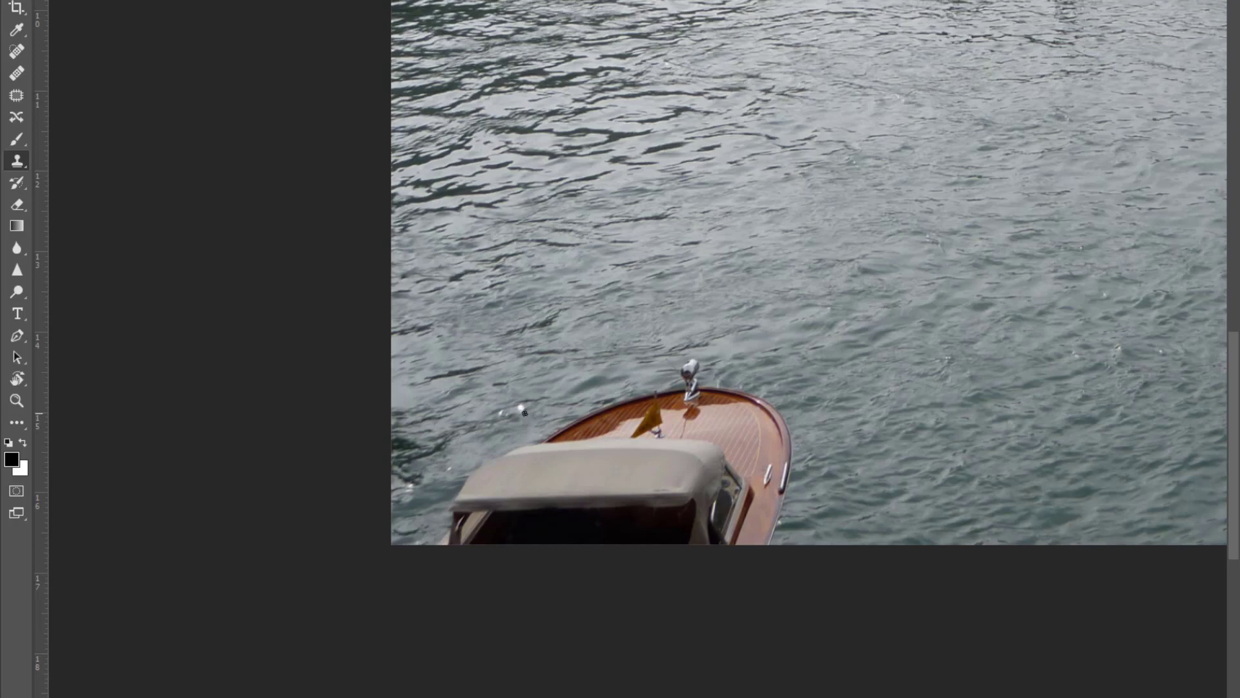
{"action": "scroll", "coordinate": [524, 412], "scroll_direction": "up", "scroll_amount": 5}
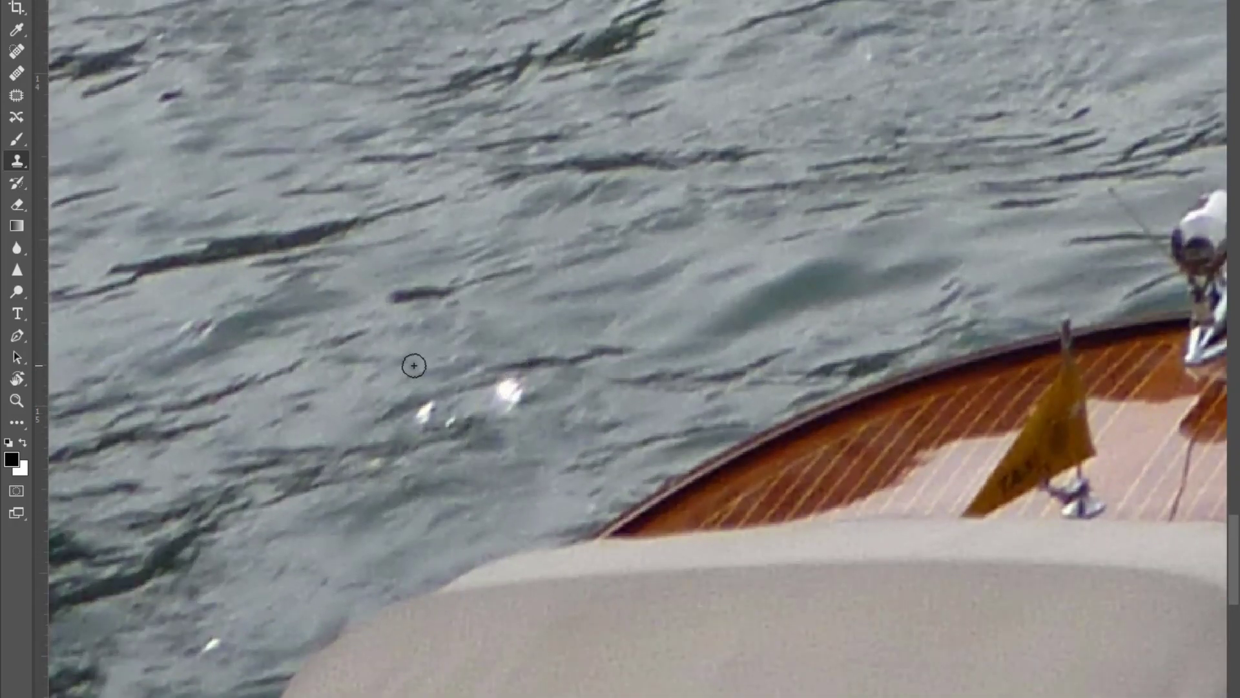
{"action": "key", "text": "alt"}
{"action": "left_click_drag", "start_coordinate": [473, 352], "coordinate": [456, 355]}
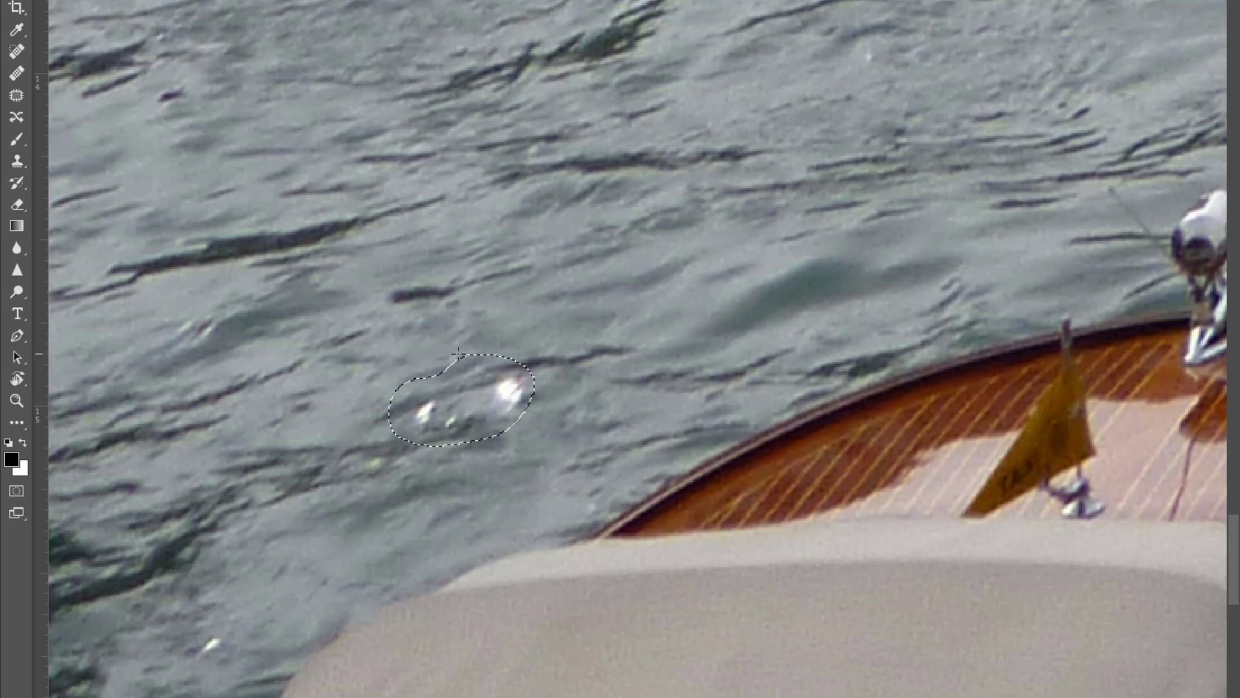
{"action": "key", "text": "Return"}
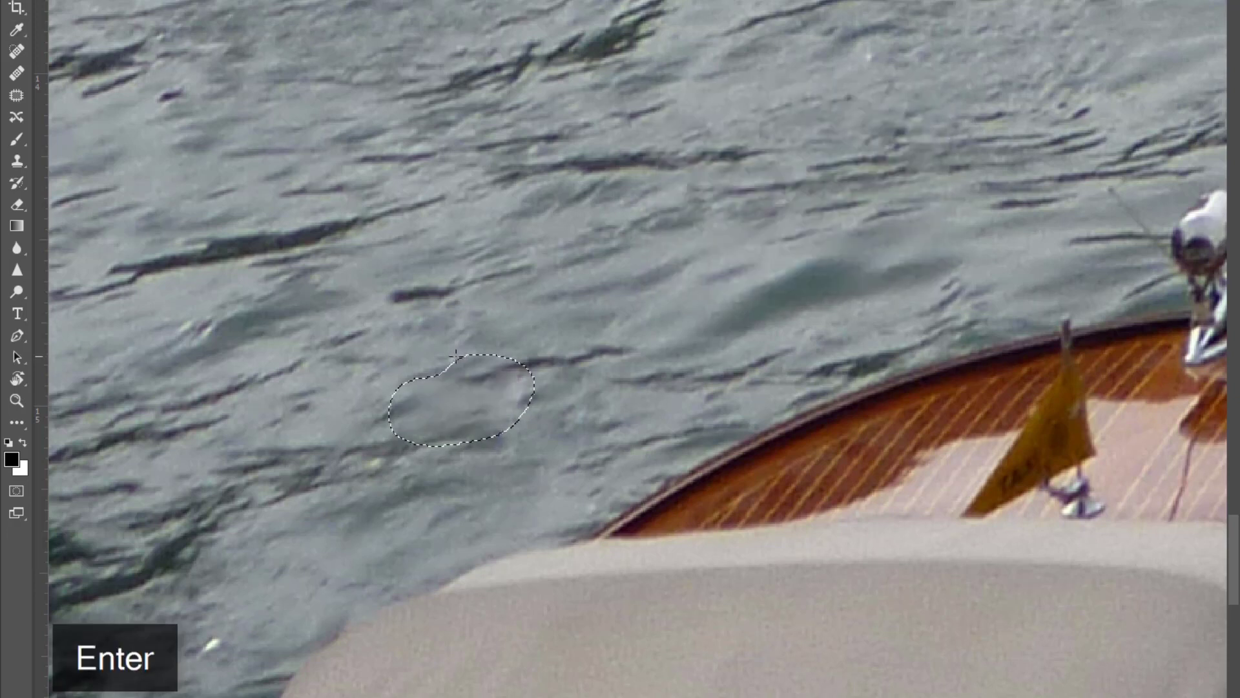
{"action": "left_click", "coordinate": [489, 444]}
{"action": "left_click_drag", "start_coordinate": [340, 540], "coordinate": [518, 262]}
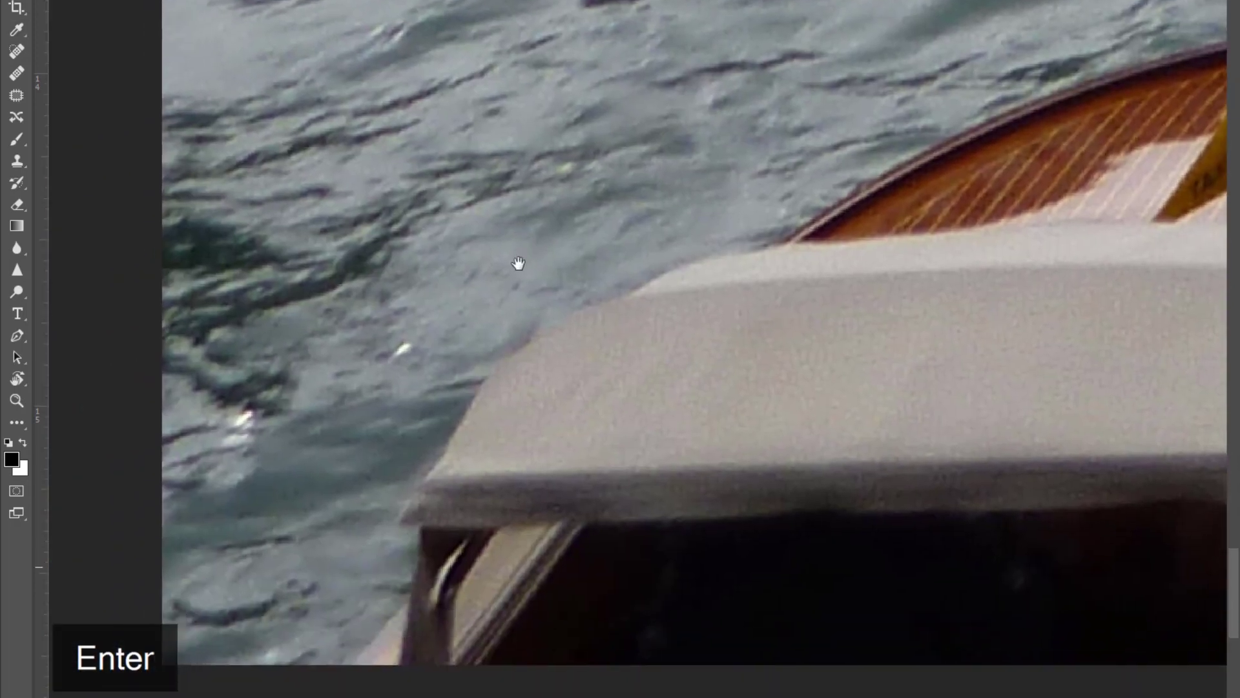
{"action": "mouse_move", "coordinate": [253, 394]}
{"action": "left_mouse_down"}
{"action": "mouse_move", "coordinate": [204, 474]}
{"action": "mouse_move", "coordinate": [270, 447]}
{"action": "mouse_move", "coordinate": [253, 395]}
{"action": "left_mouse_up"}
{"action": "key", "text": "BackSpace"}
{"action": "key", "text": "Return"}
{"action": "left_click", "coordinate": [309, 416]}
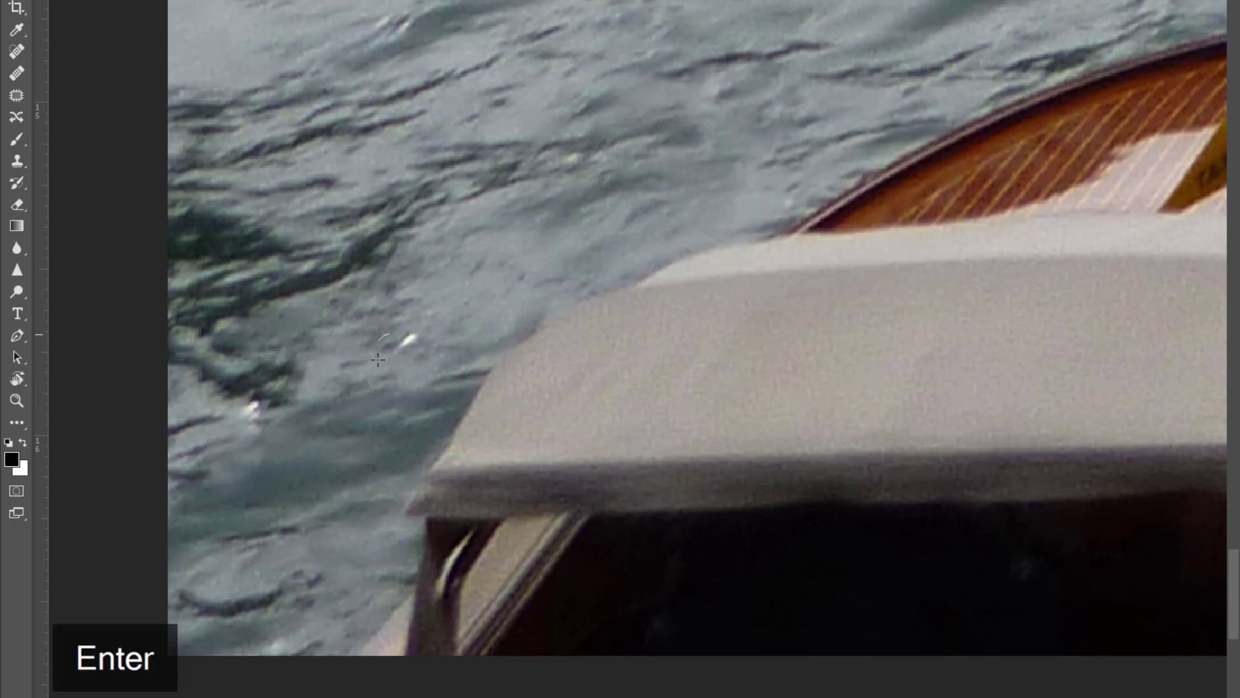
{"action": "left_click_drag", "start_coordinate": [390, 312], "coordinate": [383, 342]}
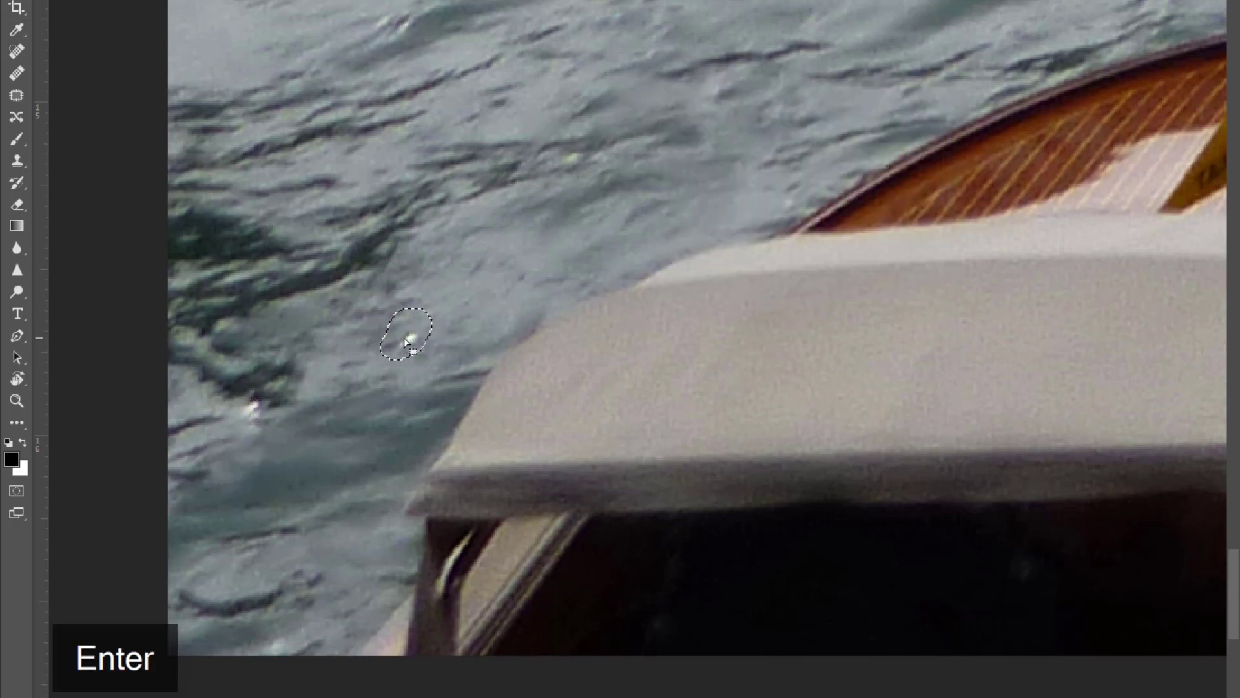
Use the Patch tool to replace the glint beside the boat's canopy and the one nearer the photo's left edge with clean water.
{"action": "left_click", "coordinate": [17, 96]}
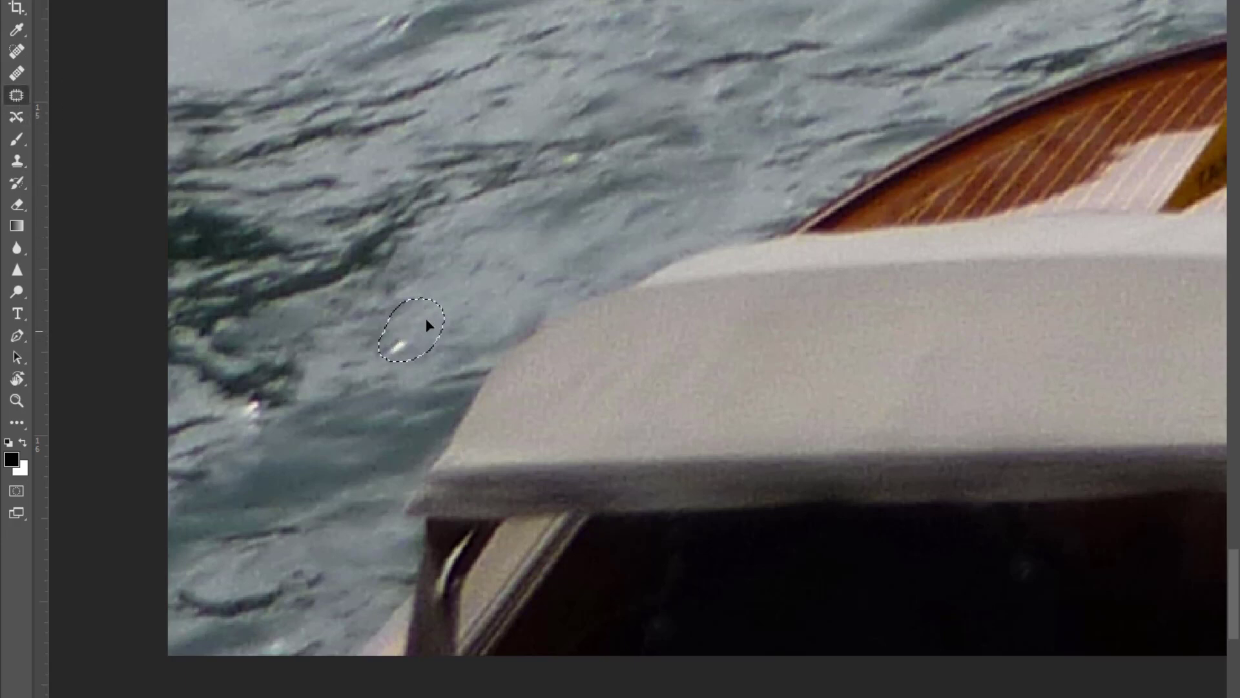
{"action": "left_click_drag", "start_coordinate": [458, 297], "coordinate": [270, 381]}
{"action": "key", "text": "ctrl+d"}
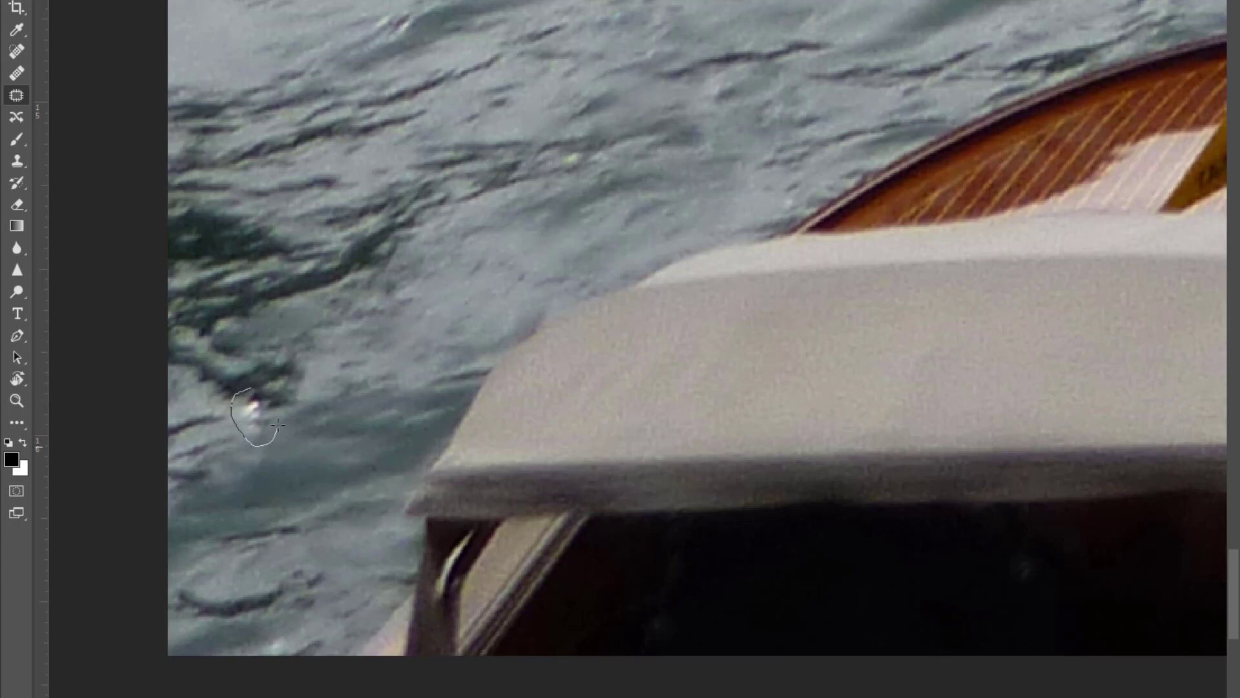
{"action": "mouse_move", "coordinate": [266, 387]}
{"action": "left_mouse_down"}
{"action": "mouse_move", "coordinate": [260, 411]}
{"action": "mouse_move", "coordinate": [305, 380]}
{"action": "left_mouse_up"}
{"action": "key", "text": "ctrl+d"}
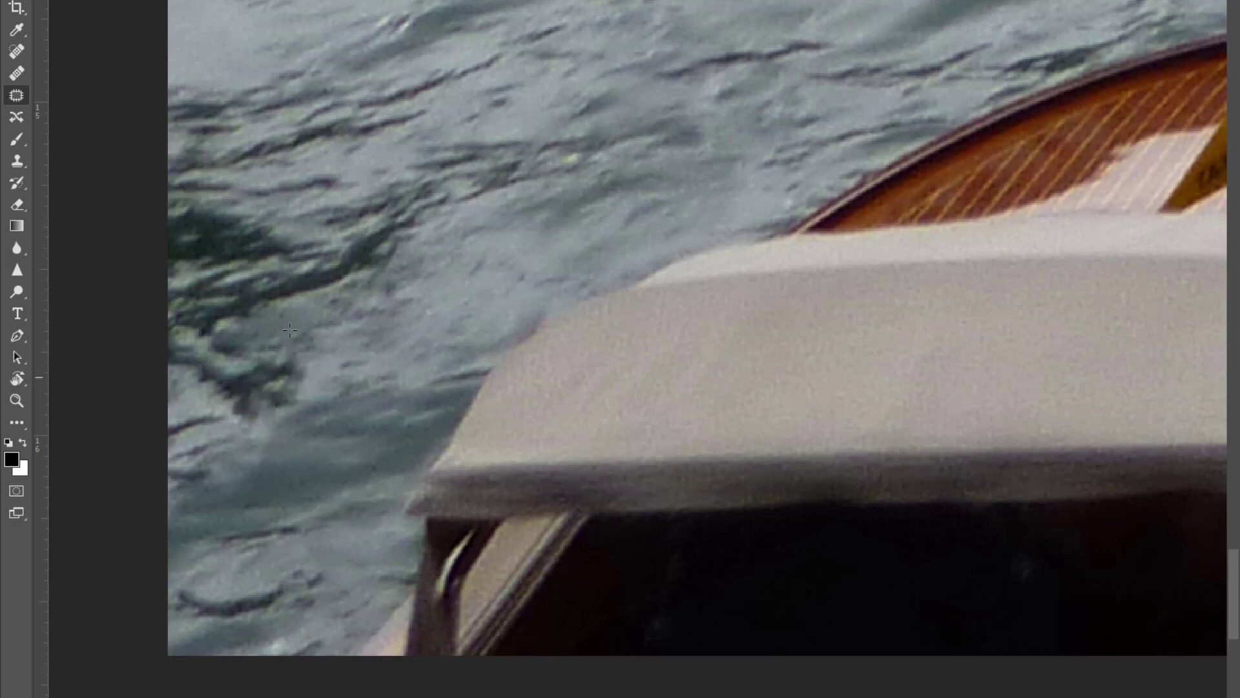
Patch the faint white glint below the long dark ripple, farther up the water, and deselect.
{"action": "left_click_drag", "start_coordinate": [439, 231], "coordinate": [419, 407]}
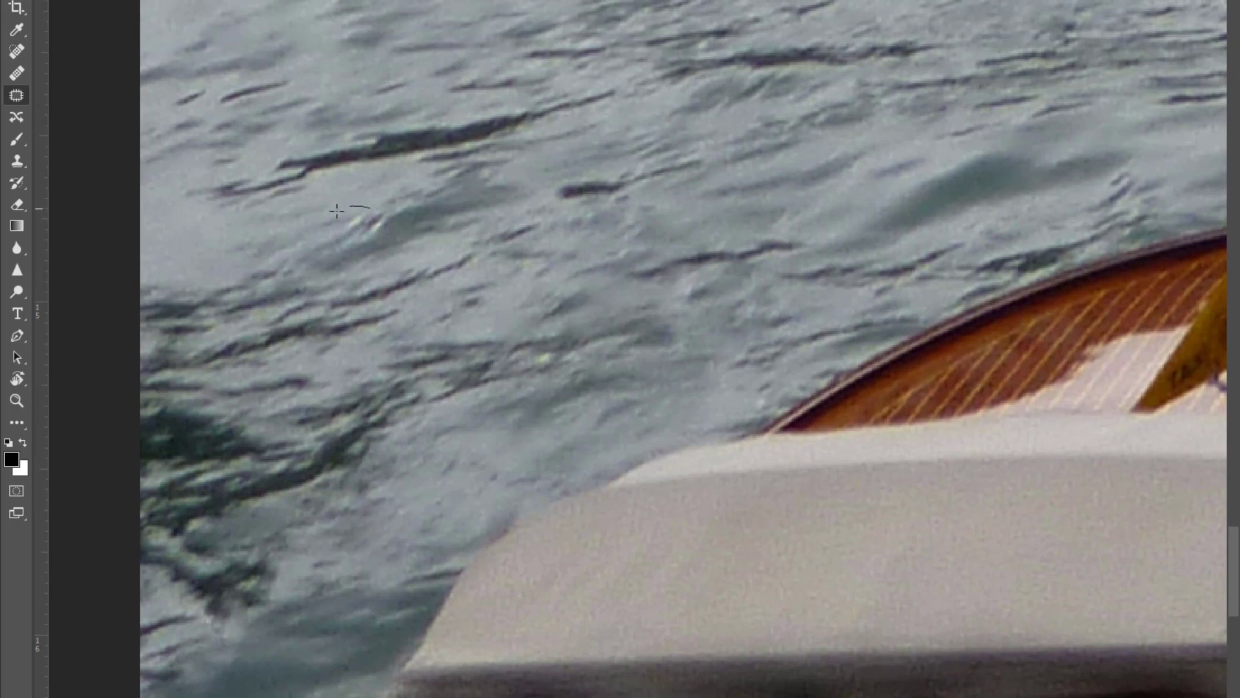
{"action": "mouse_move", "coordinate": [389, 247]}
{"action": "left_mouse_down"}
{"action": "mouse_move", "coordinate": [387, 207]}
{"action": "mouse_move", "coordinate": [452, 197]}
{"action": "left_mouse_up"}
{"action": "key", "text": "ctrl+d"}
Outline the whole wooden boat with the Lasso, feathered 5 px, and remove it with a Content-Aware fill at 100% opacity.
{"action": "scroll", "coordinate": [505, 243], "scroll_direction": "down", "scroll_amount": 2}
{"action": "scroll", "coordinate": [547, 337], "scroll_direction": "down", "scroll_amount": 3}
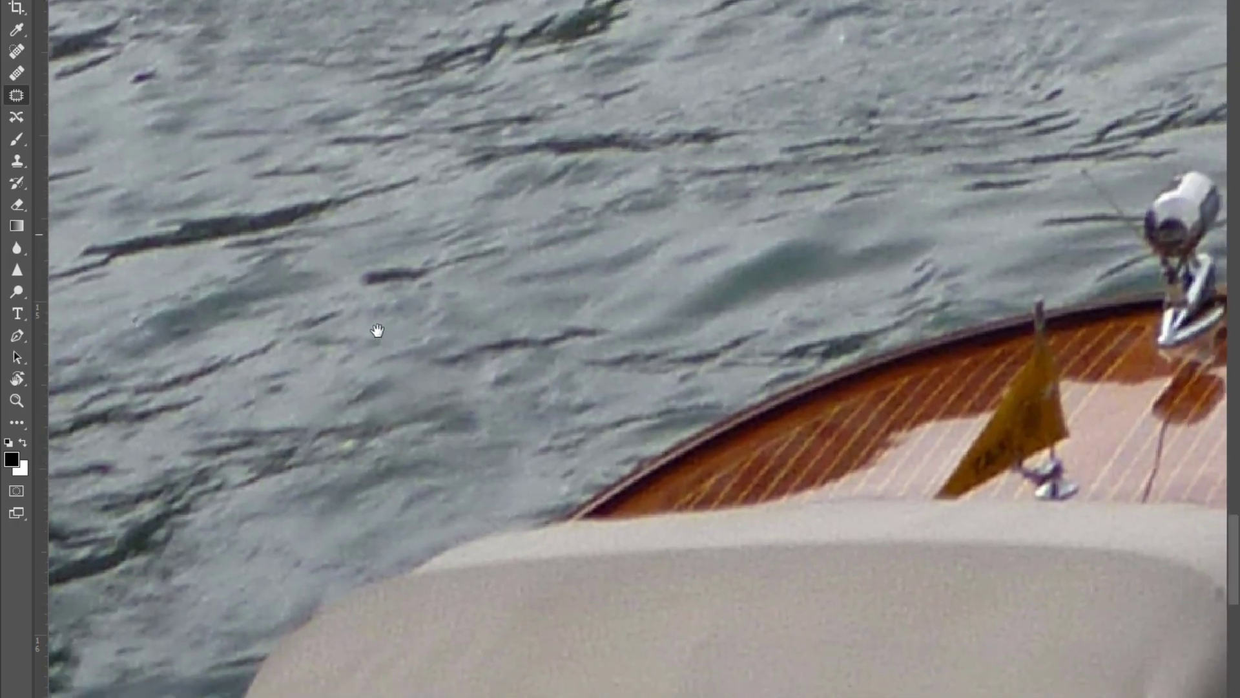
{"action": "scroll", "coordinate": [546, 337], "scroll_direction": "down", "scroll_amount": 2}
{"action": "scroll", "coordinate": [533, 334], "scroll_direction": "down", "scroll_amount": 1}
{"action": "scroll", "coordinate": [530, 334], "scroll_direction": "down", "scroll_amount": 1}
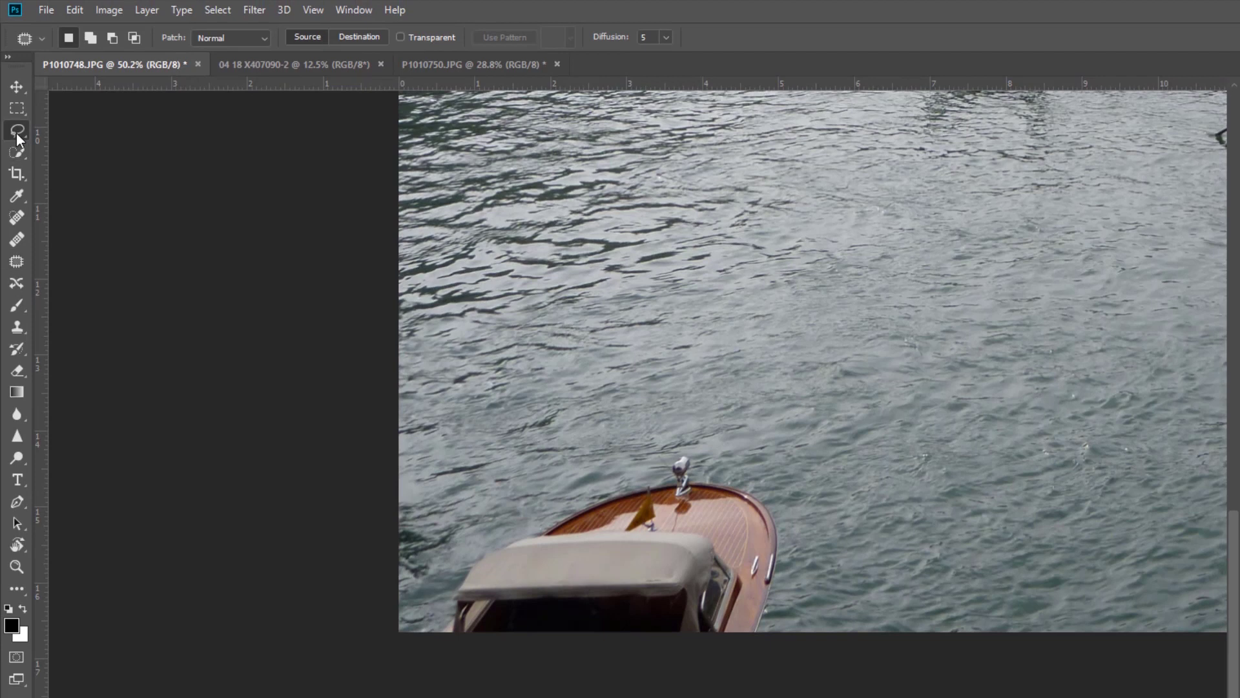
{"action": "left_click", "coordinate": [16, 133]}
{"action": "left_click", "coordinate": [77, 131]}
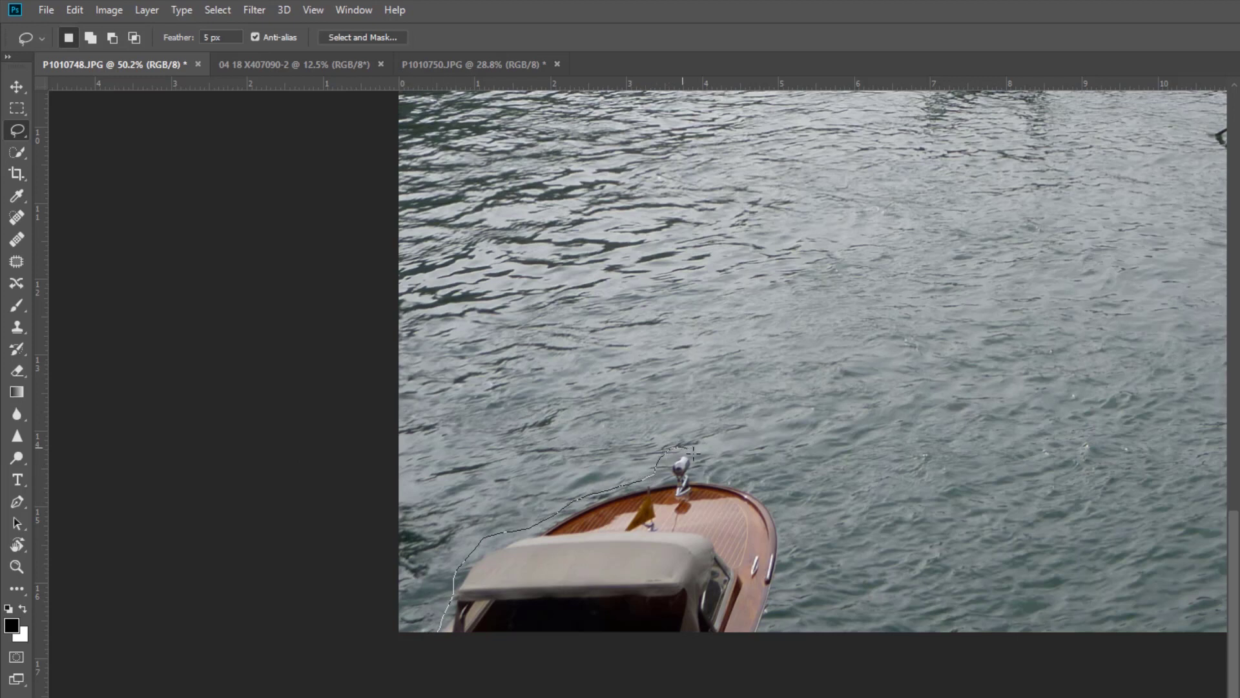
{"action": "mouse_move", "coordinate": [783, 585]}
{"action": "left_mouse_down"}
{"action": "mouse_move", "coordinate": [753, 664]}
{"action": "mouse_move", "coordinate": [445, 676]}
{"action": "left_mouse_up"}
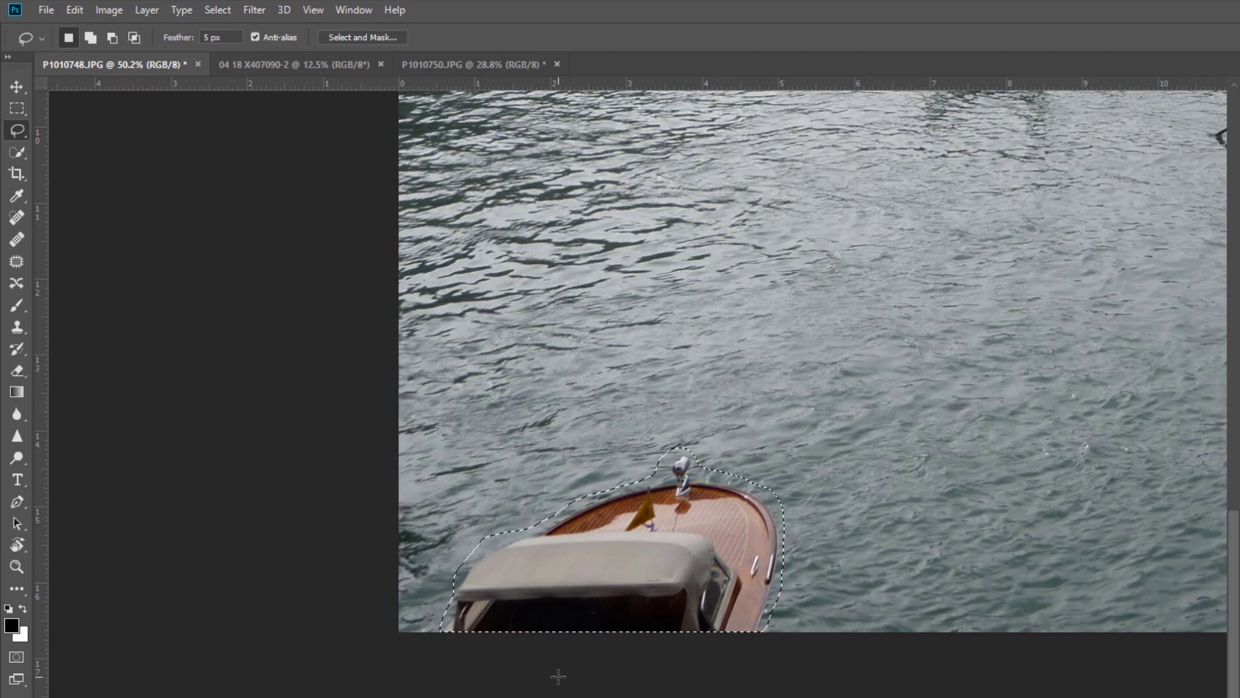
{"action": "key", "text": "BackSpace"}
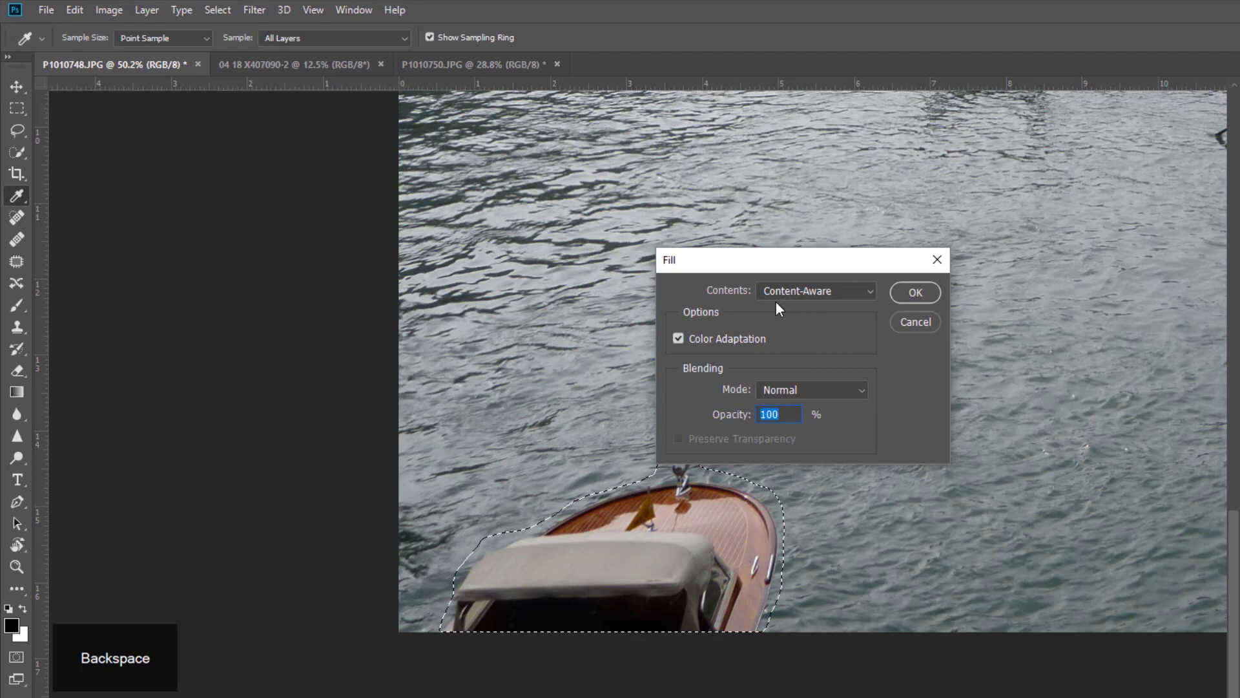
{"action": "left_click", "coordinate": [913, 295]}
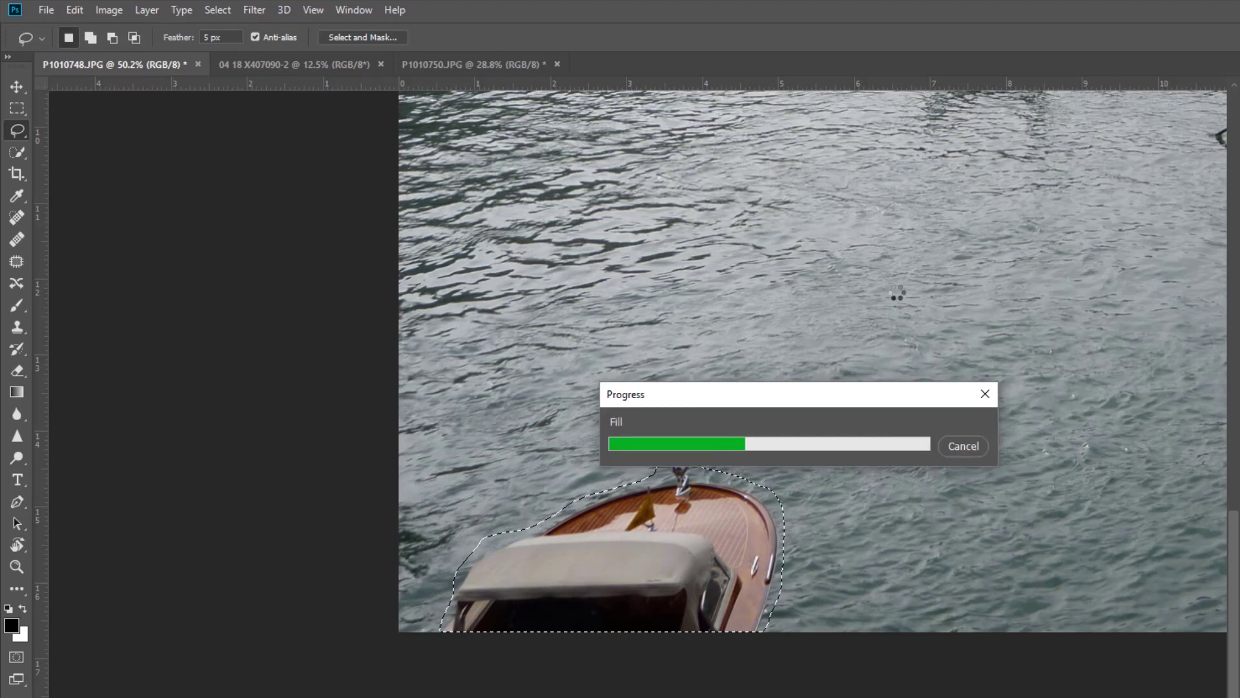
{"action": "key", "text": "ctrl+d"}
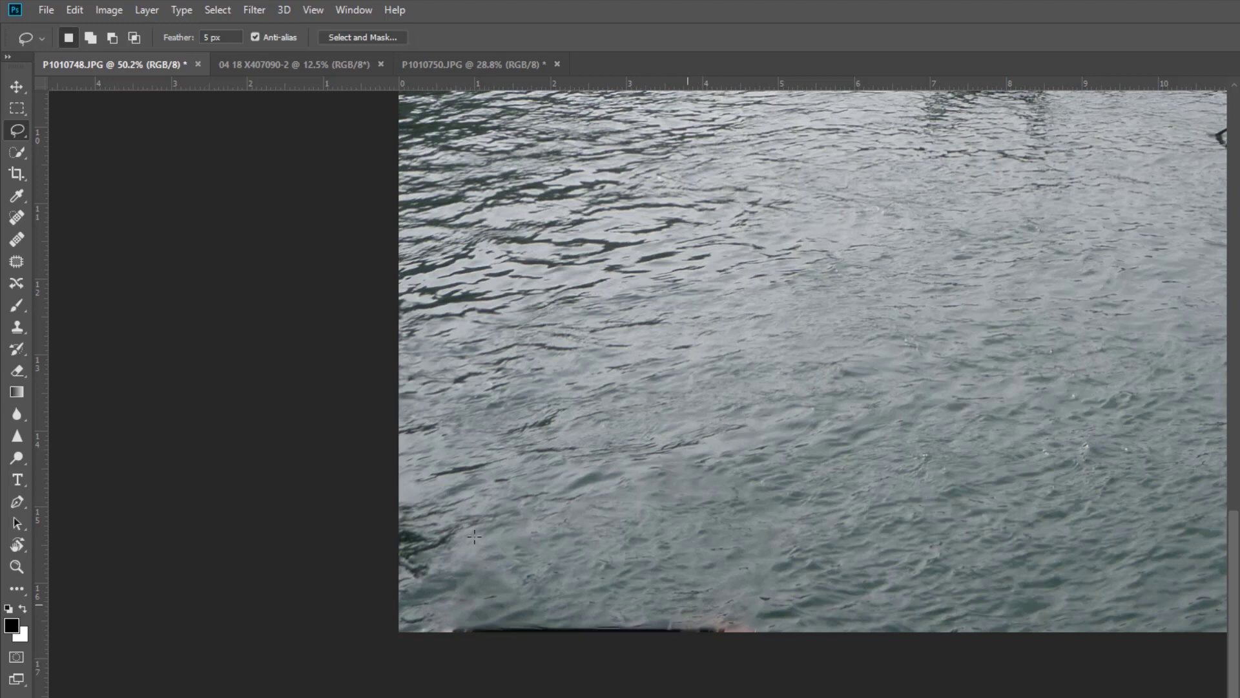
Clone nearby water over the dark boat remnants along the photo's lower edge using the Clone Stamp at brush size 90.
{"action": "key", "text": "s"}
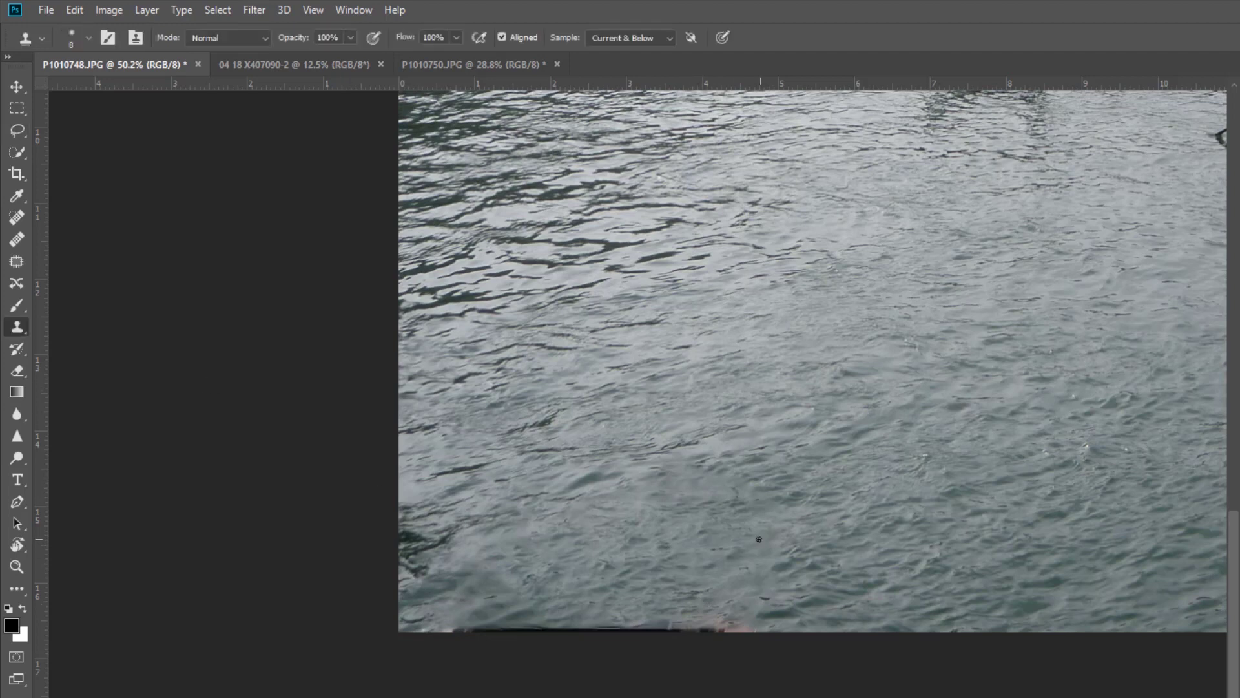
{"action": "key", "text": "bracketright"}
{"action": "key", "text": "bracketright"}
{"action": "key", "text": "bracketright"}
{"action": "key", "text": "bracketright"}
{"action": "key", "text": "bracketright"}
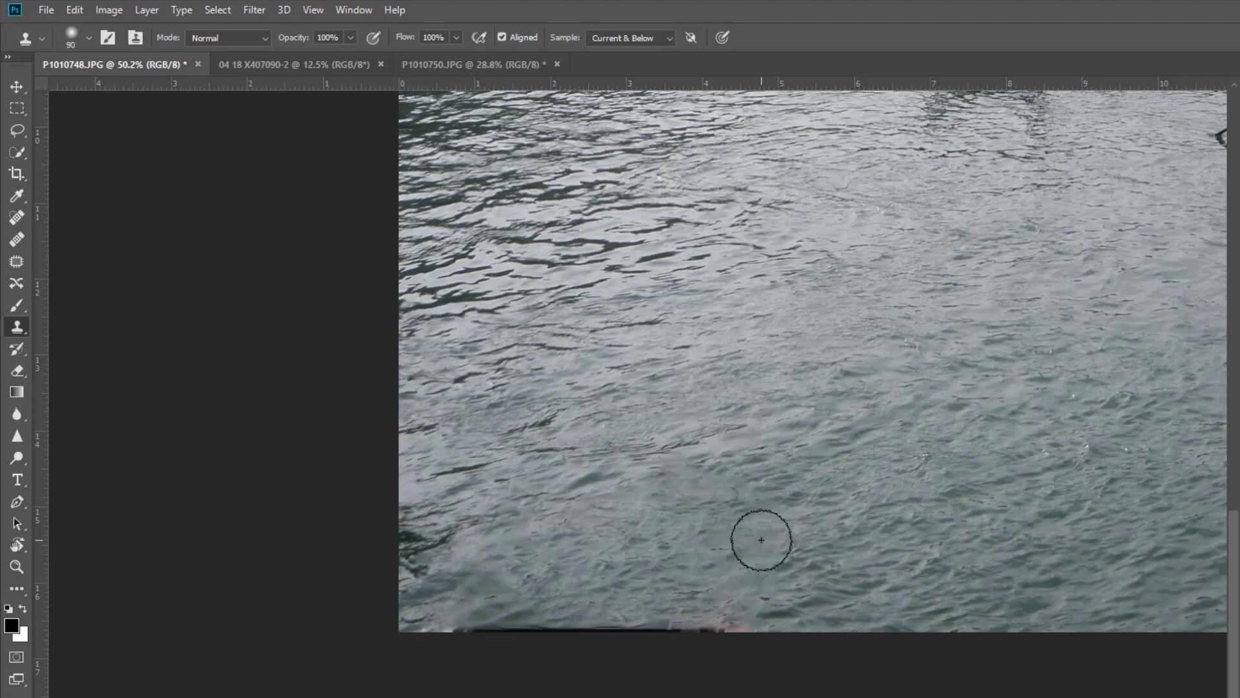
{"action": "left_click", "coordinate": [828, 530], "text": "alt"}
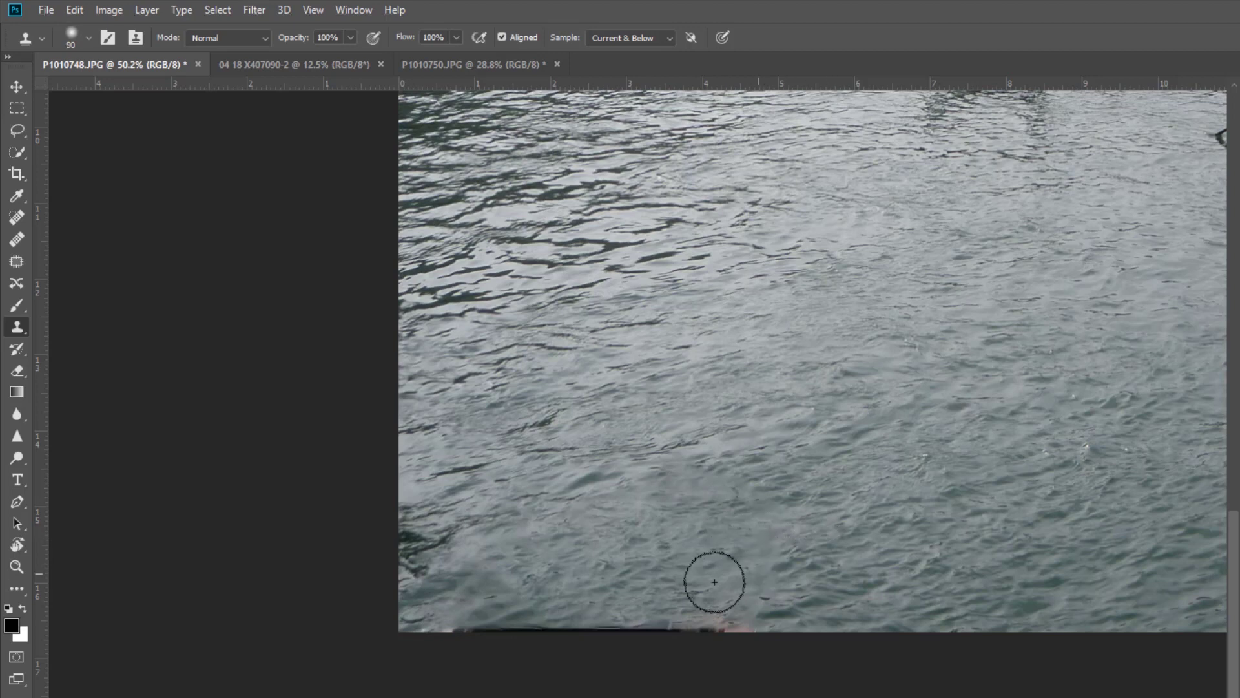
{"action": "mouse_move", "coordinate": [786, 595]}
{"action": "left_mouse_down"}
{"action": "mouse_move", "coordinate": [683, 625]}
{"action": "mouse_move", "coordinate": [858, 612]}
{"action": "mouse_move", "coordinate": [601, 620]}
{"action": "left_mouse_up"}
{"action": "left_click", "coordinate": [584, 569], "text": "alt"}
{"action": "left_click_drag", "start_coordinate": [507, 590], "coordinate": [446, 620]}
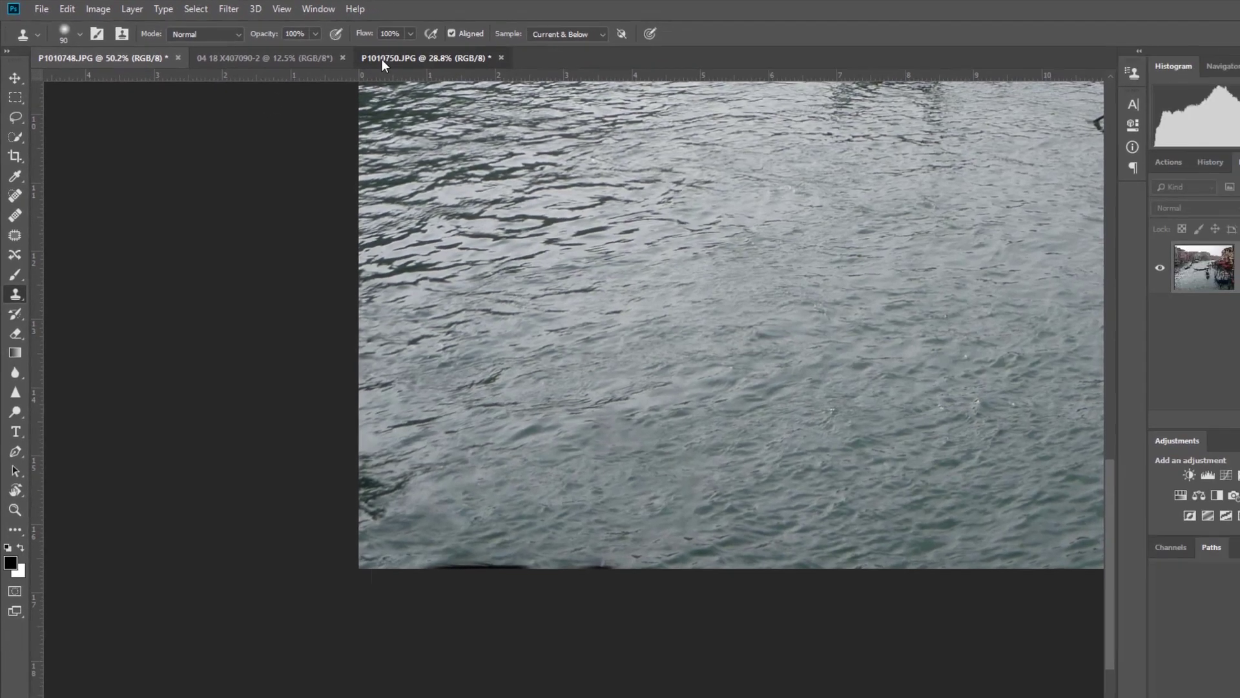
Switch to P1010750.JPG and select the man in the background behind the coat's shoulder with the Quick Selection Tool.
{"action": "left_click", "coordinate": [439, 64]}
{"action": "scroll", "coordinate": [402, 255], "scroll_direction": "up", "scroll_amount": 4}
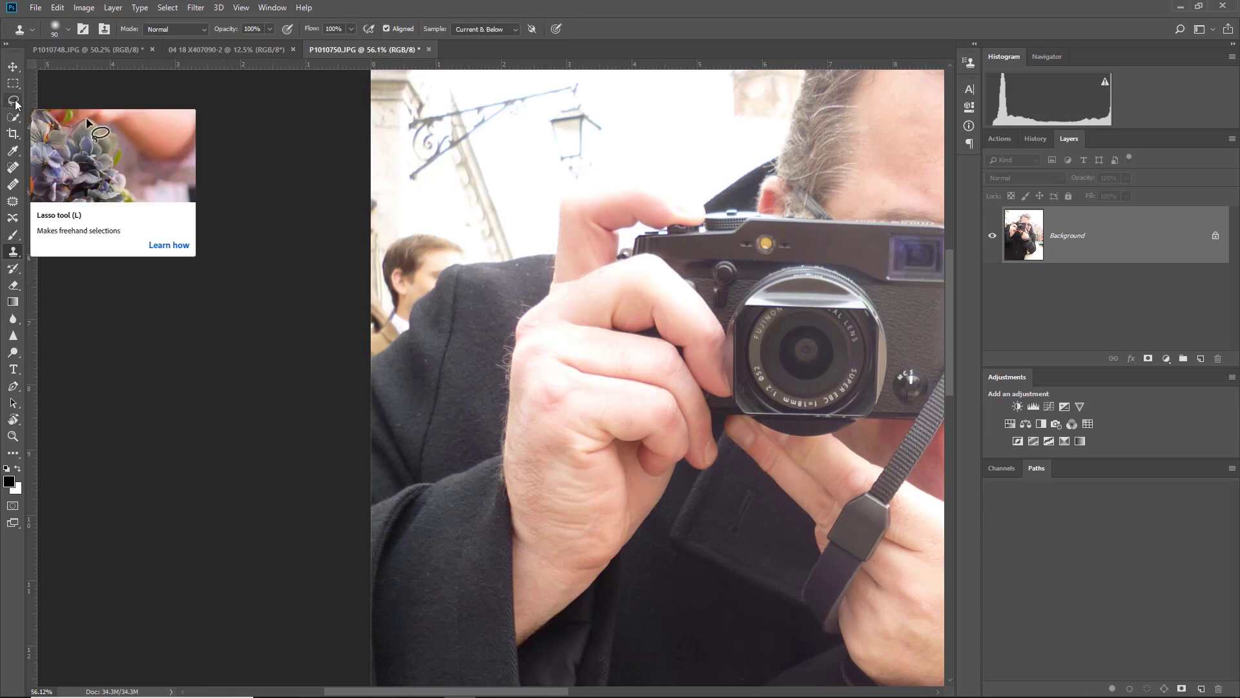
{"action": "left_click", "coordinate": [13, 117]}
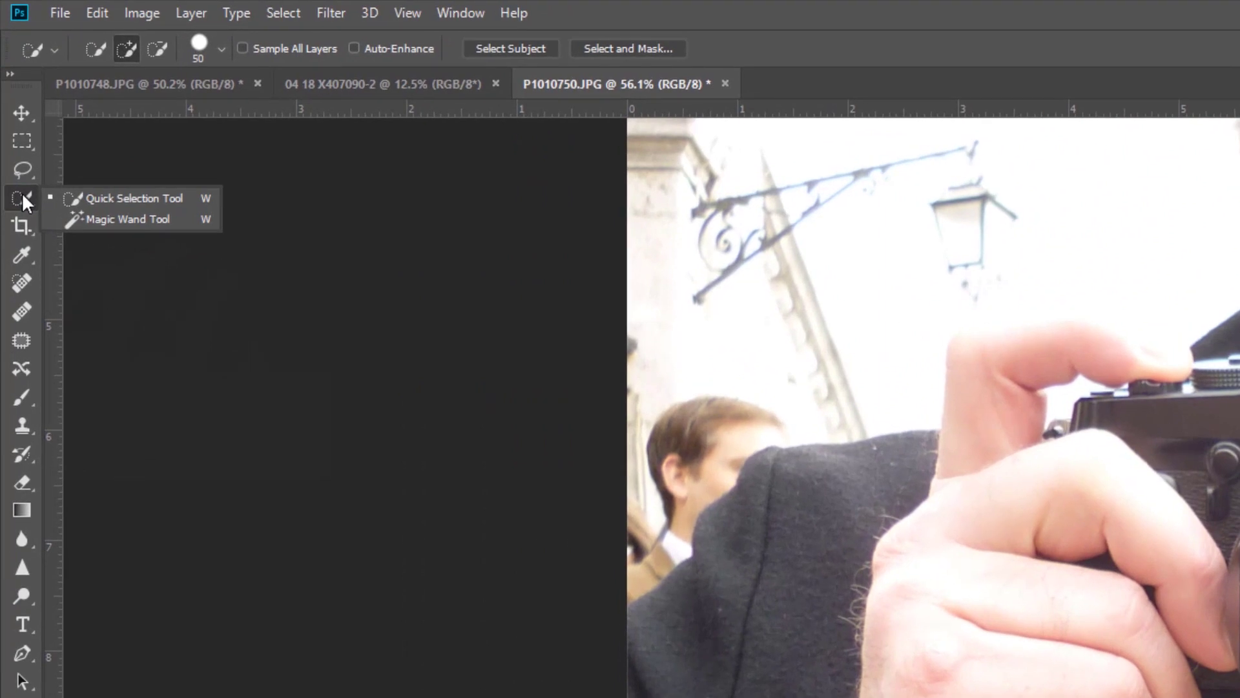
{"action": "left_click", "coordinate": [107, 197]}
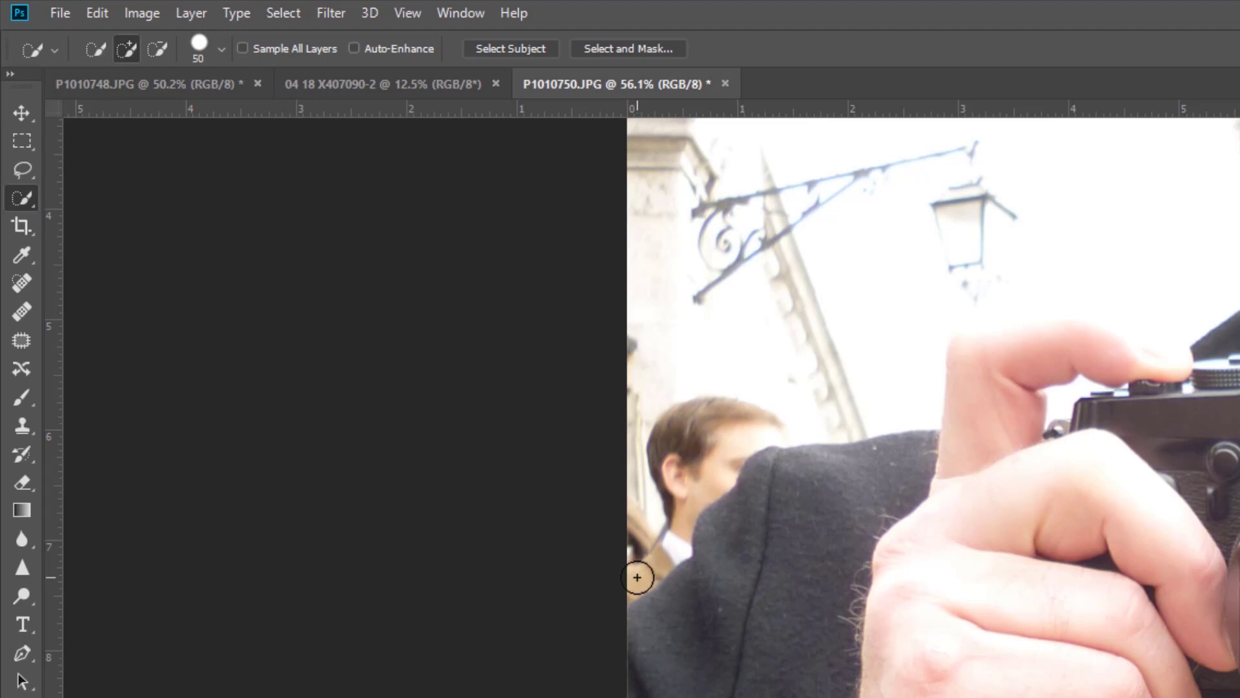
{"action": "right_click", "coordinate": [26, 198]}
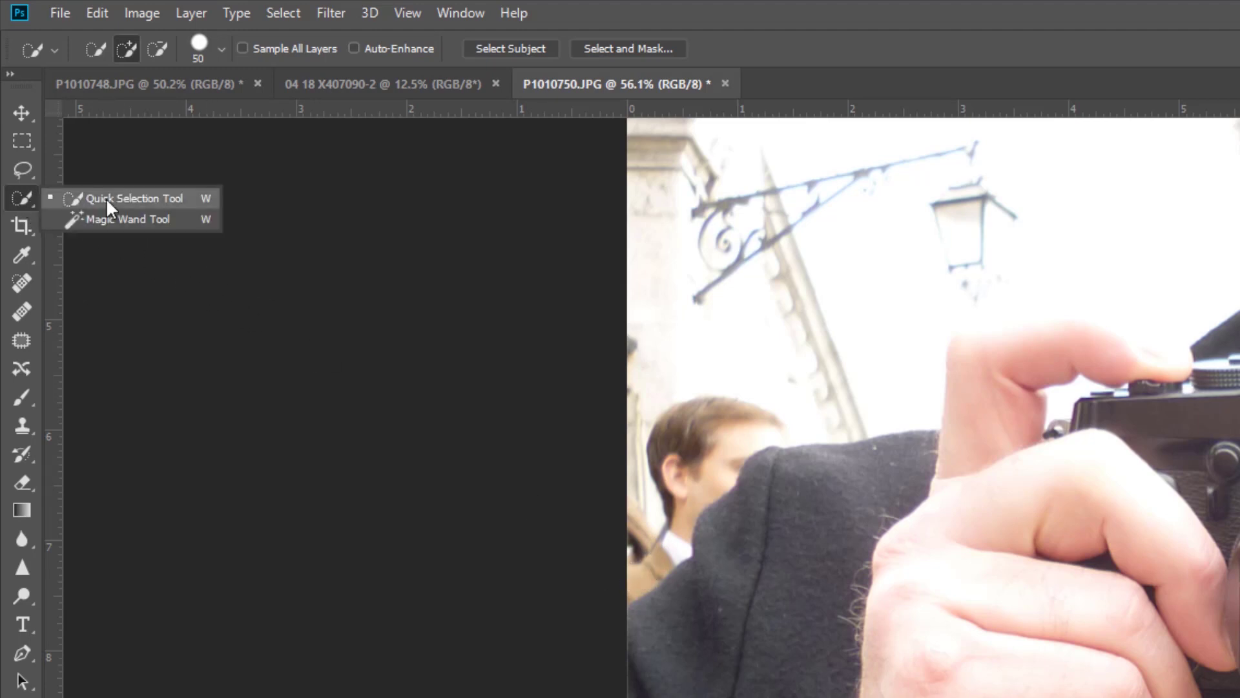
{"action": "left_click", "coordinate": [106, 197]}
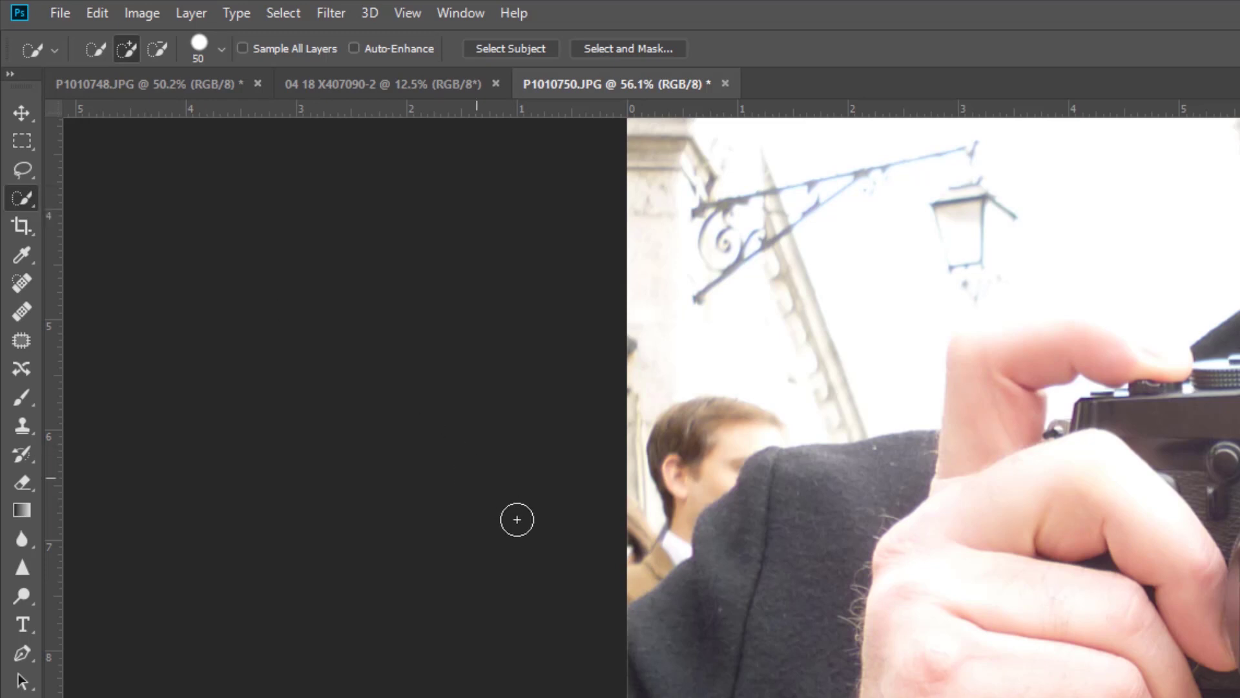
{"action": "mouse_move", "coordinate": [637, 578]}
{"action": "left_mouse_down"}
{"action": "mouse_move", "coordinate": [683, 464]}
{"action": "mouse_move", "coordinate": [761, 428]}
{"action": "mouse_move", "coordinate": [779, 401]}
{"action": "left_mouse_up"}
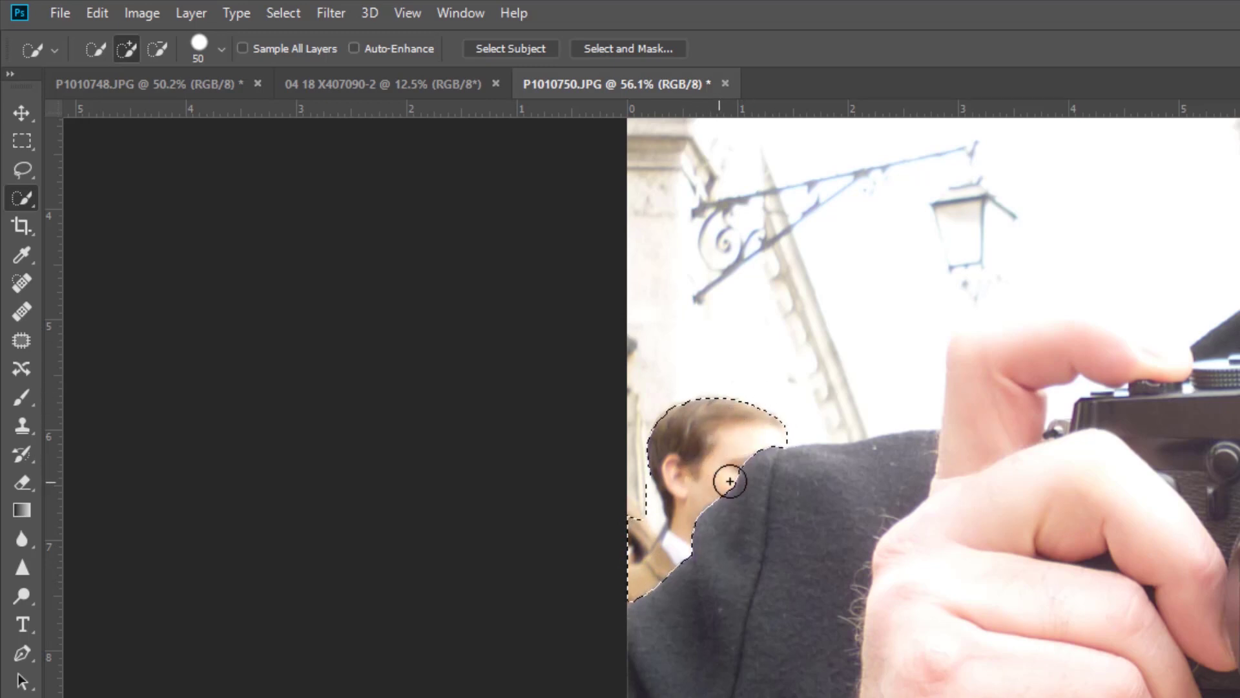
Subtract the bright background strip beside the man's neck from the selection by tracing it with the Magnetic Lasso, feather 0 px.
{"action": "scroll", "coordinate": [709, 475], "scroll_direction": "up", "scroll_amount": 5}
{"action": "scroll", "coordinate": [704, 476], "scroll_direction": "up", "scroll_amount": 1}
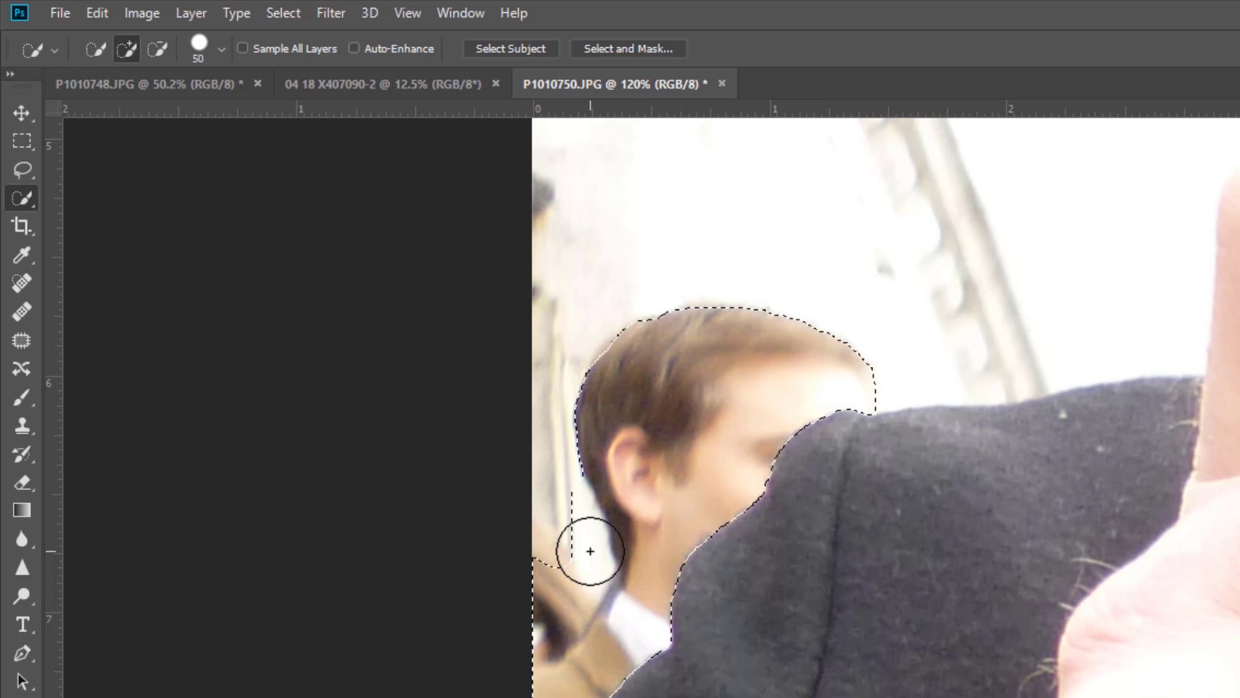
{"action": "left_click", "coordinate": [29, 172]}
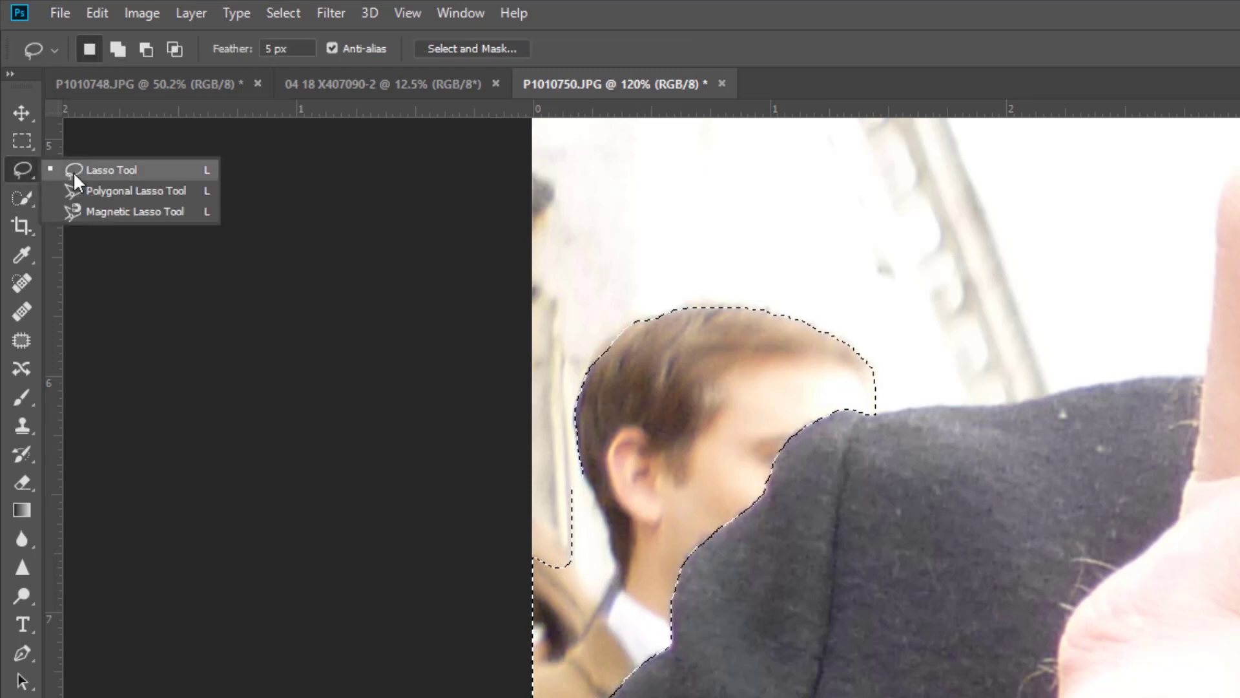
{"action": "left_click", "coordinate": [340, 441]}
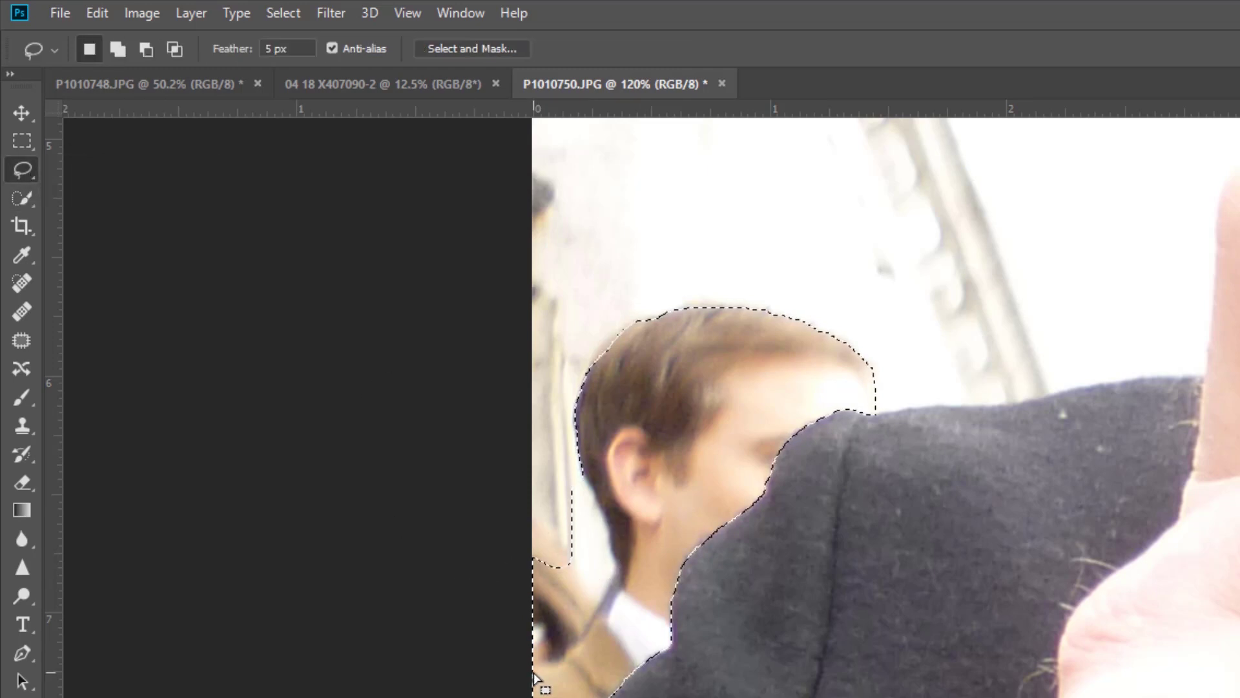
{"action": "left_click", "coordinate": [22, 168]}
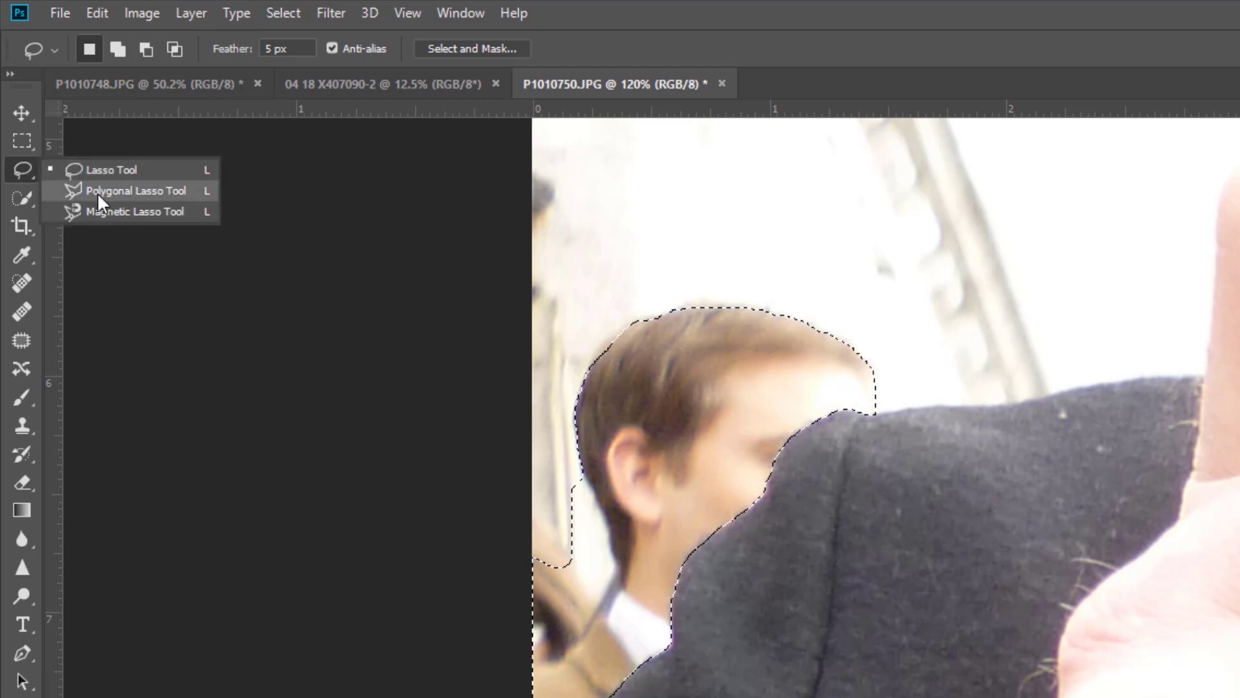
{"action": "left_click", "coordinate": [100, 208]}
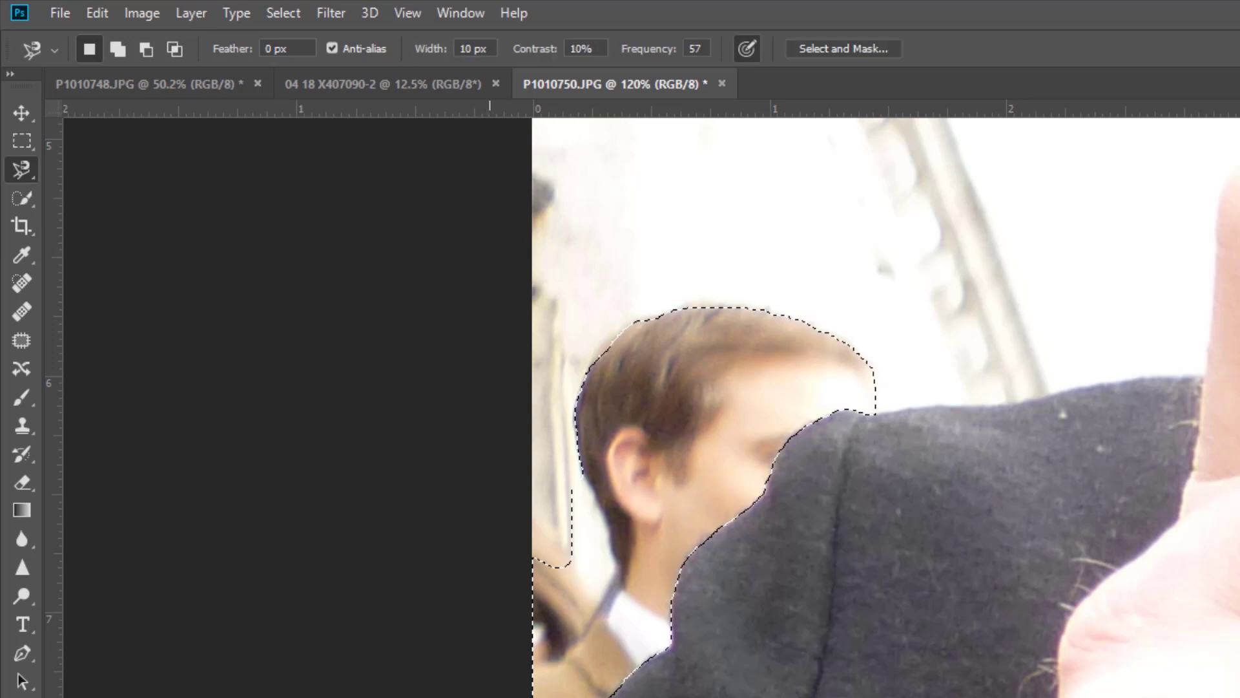
{"action": "left_click", "coordinate": [542, 669]}
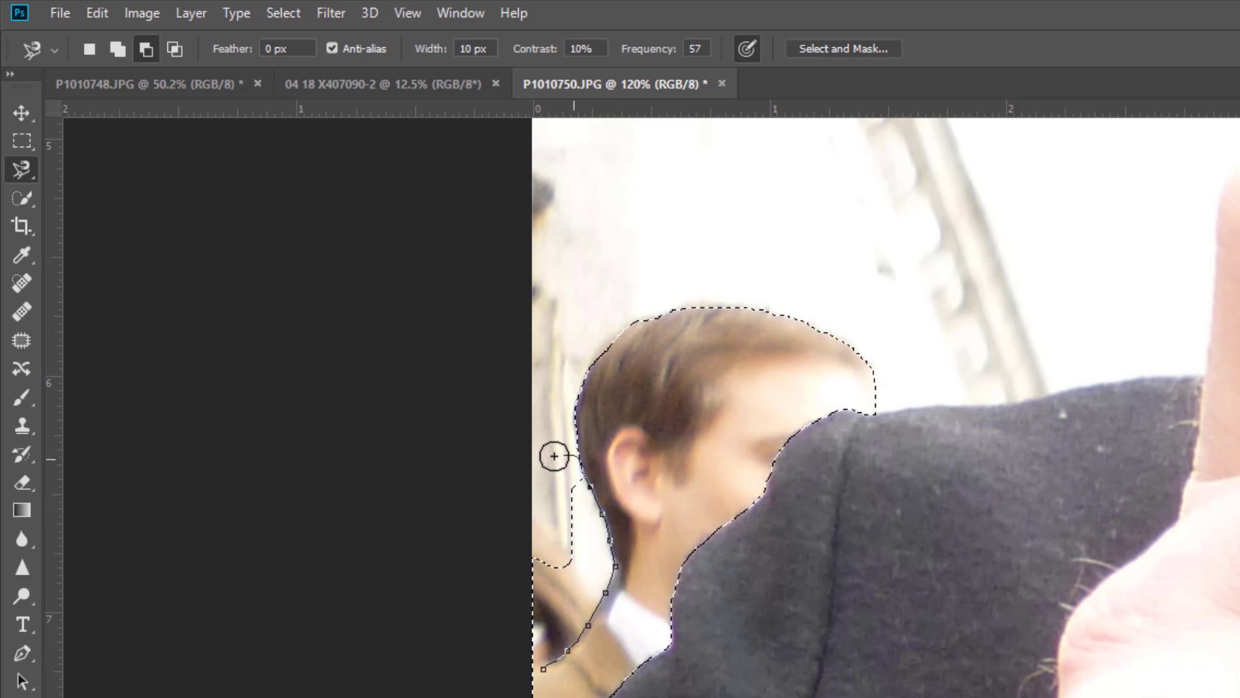
{"action": "double_click", "coordinate": [543, 673]}
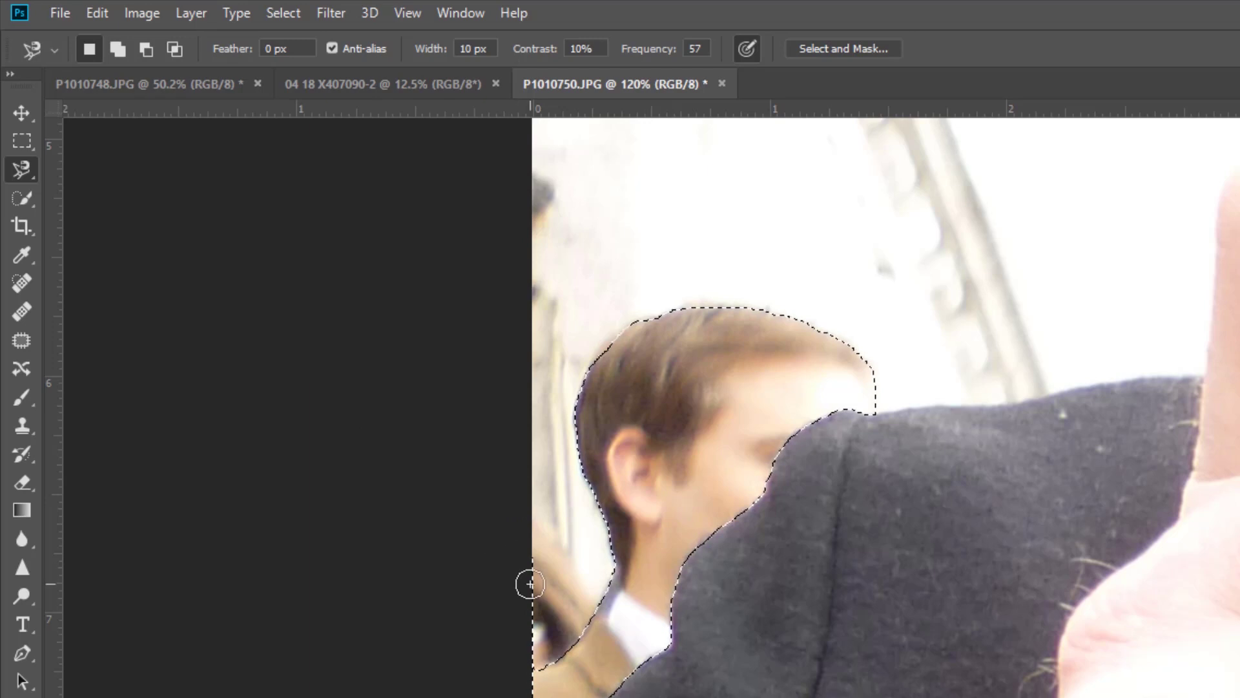
Subtract the leftover sliver along the photo's edge, beside the man's coat, from the selection using the Lasso feathered 5 px.
{"action": "key", "text": "alt"}
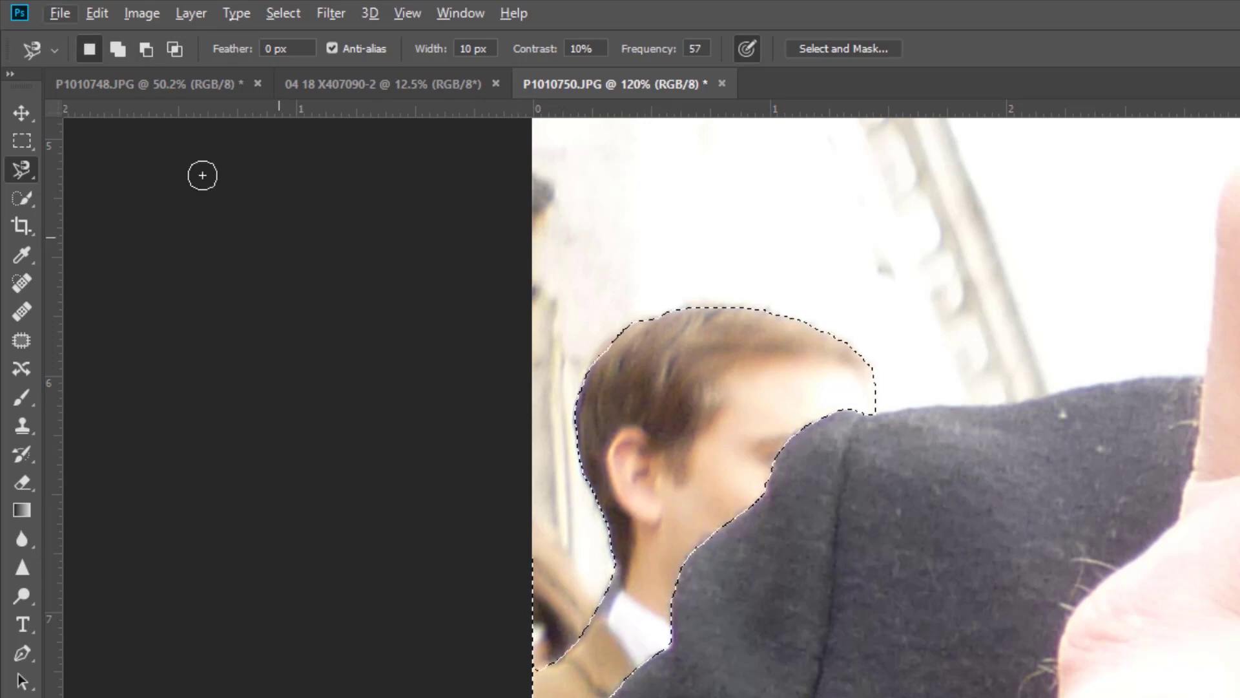
{"action": "right_click", "coordinate": [25, 168]}
{"action": "left_click", "coordinate": [76, 169]}
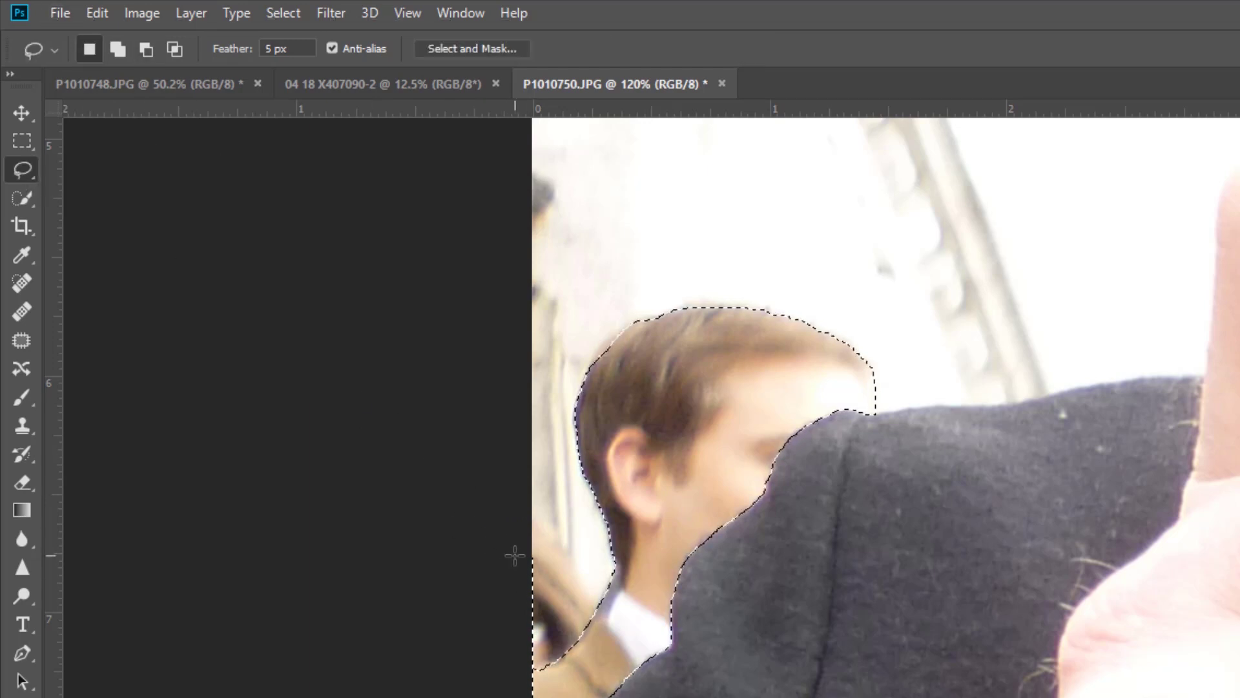
{"action": "key", "text": "alt"}
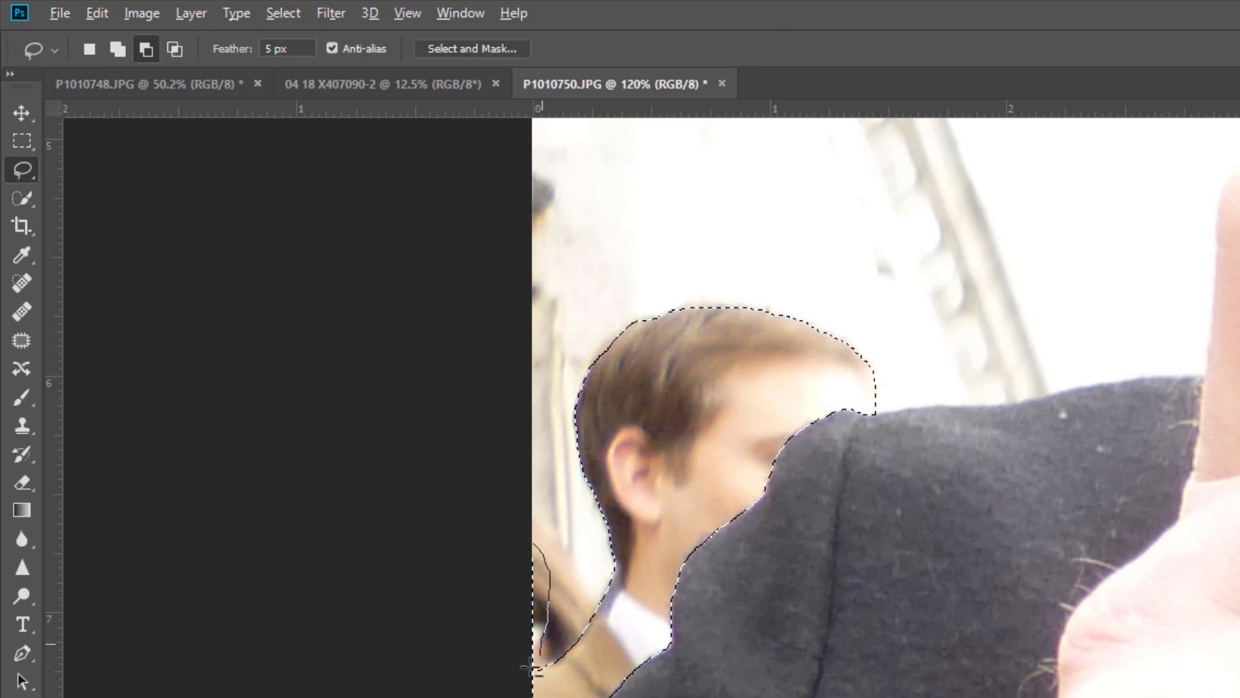
{"action": "left_click_drag", "start_coordinate": [496, 609], "coordinate": [487, 463]}
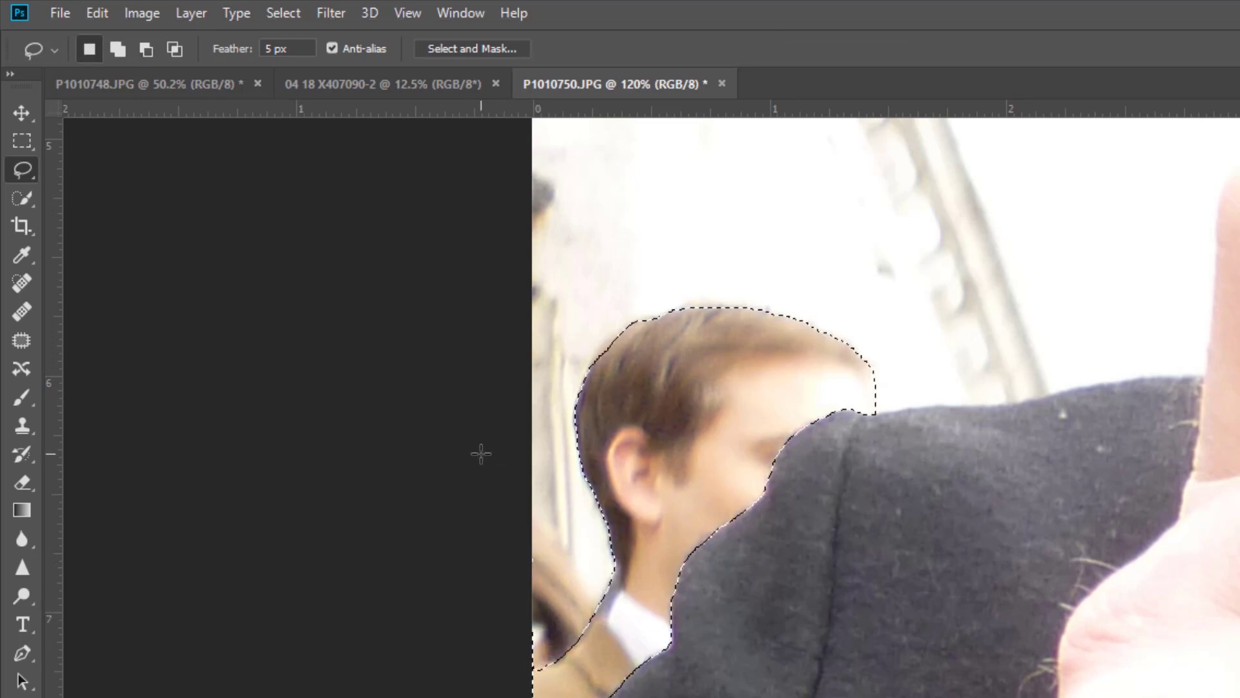
Try to clone the nearby background over the man's collar with the Clone Stamp at brush size 45.
{"action": "key", "text": "s"}
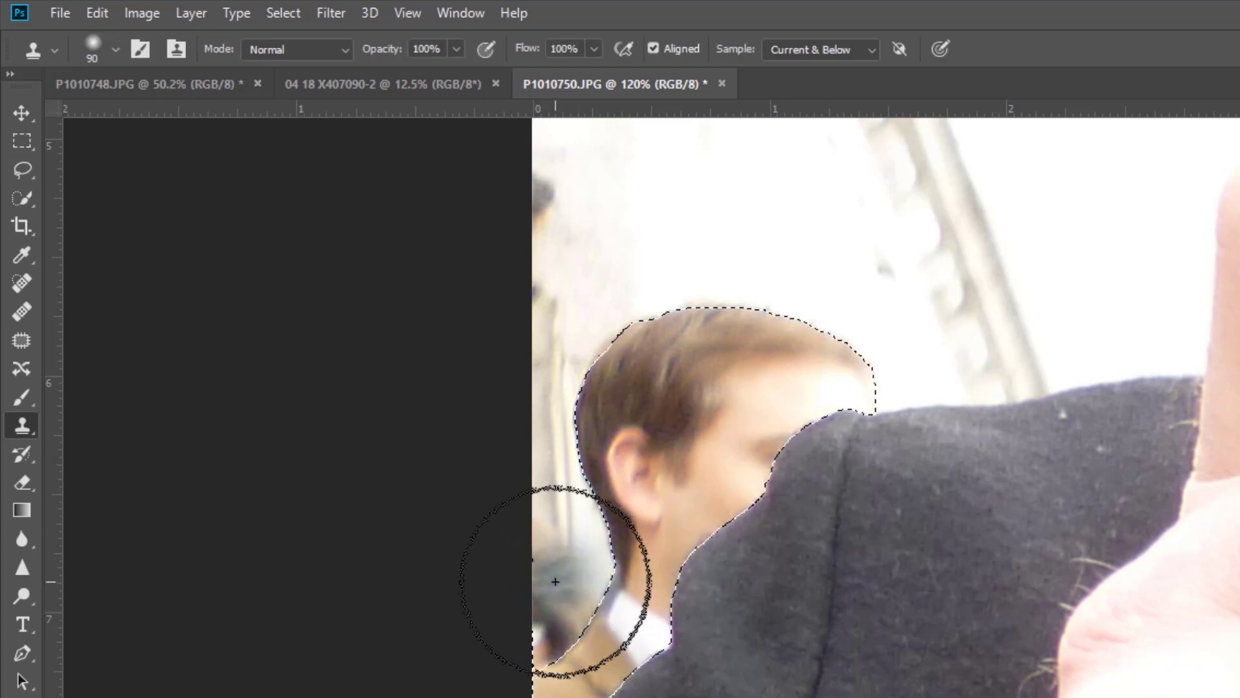
{"action": "left_click", "coordinate": [569, 595], "text": "alt"}
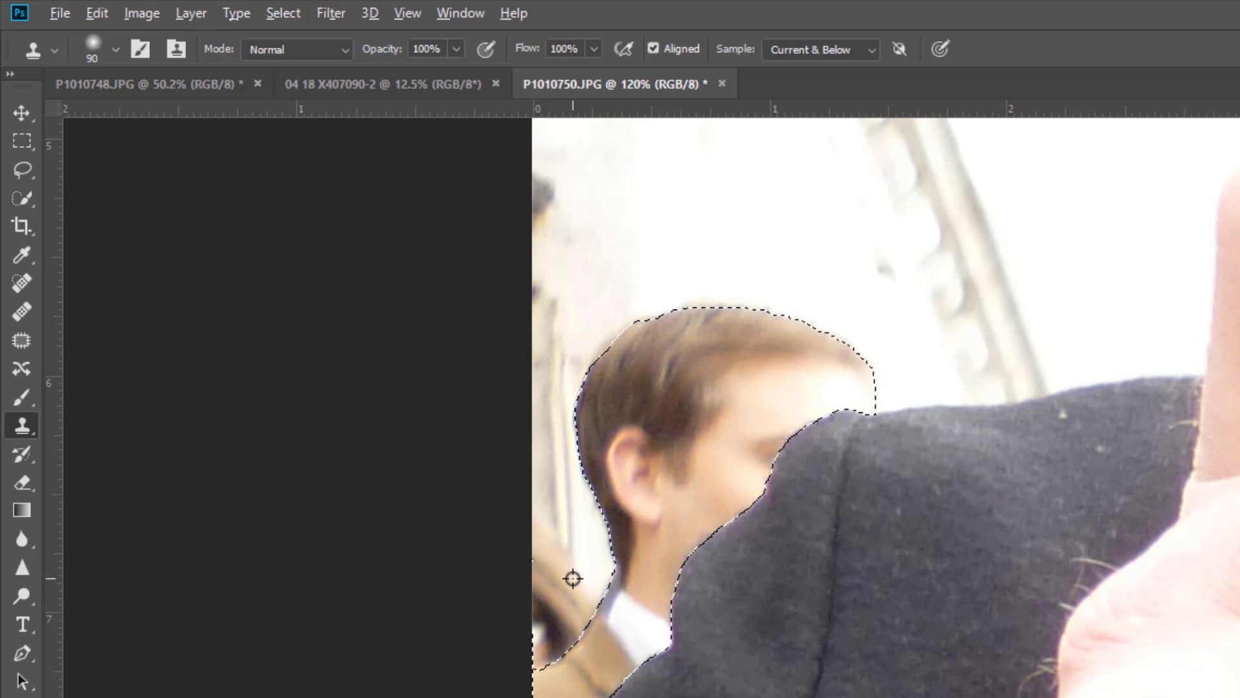
{"action": "key", "text": "bracketleft"}
{"action": "key", "text": "bracketleft"}
{"action": "key", "text": "bracketleft"}
{"action": "key", "text": "bracketleft"}
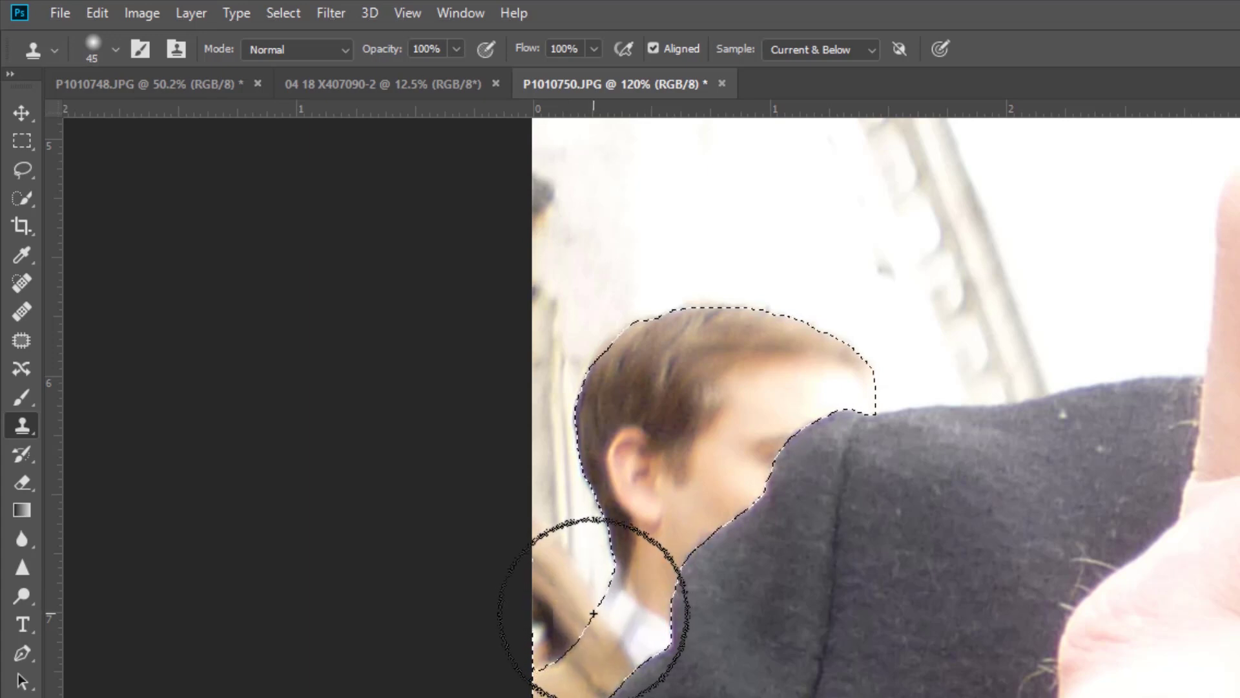
{"action": "key", "text": "bracketleft"}
{"action": "mouse_move", "coordinate": [595, 604]}
{"action": "left_mouse_down"}
{"action": "mouse_move", "coordinate": [623, 645]}
{"action": "mouse_move", "coordinate": [592, 619]}
{"action": "mouse_move", "coordinate": [595, 655]}
{"action": "mouse_move", "coordinate": [566, 634]}
{"action": "mouse_move", "coordinate": [581, 670]}
{"action": "mouse_move", "coordinate": [561, 694]}
{"action": "mouse_move", "coordinate": [550, 687]}
{"action": "mouse_move", "coordinate": [567, 657]}
{"action": "mouse_move", "coordinate": [585, 640]}
{"action": "mouse_move", "coordinate": [607, 649]}
{"action": "mouse_move", "coordinate": [620, 614]}
{"action": "left_mouse_up"}
Undo the Clone Stamp strokes over the man's collar.
{"action": "key", "text": "ctrl+alt+z"}
{"action": "key", "text": "ctrl+alt+z"}
{"action": "key", "text": "ctrl+alt+z"}
{"action": "key", "text": "ctrl+alt+z"}
{"action": "key", "text": "ctrl+alt+z"}
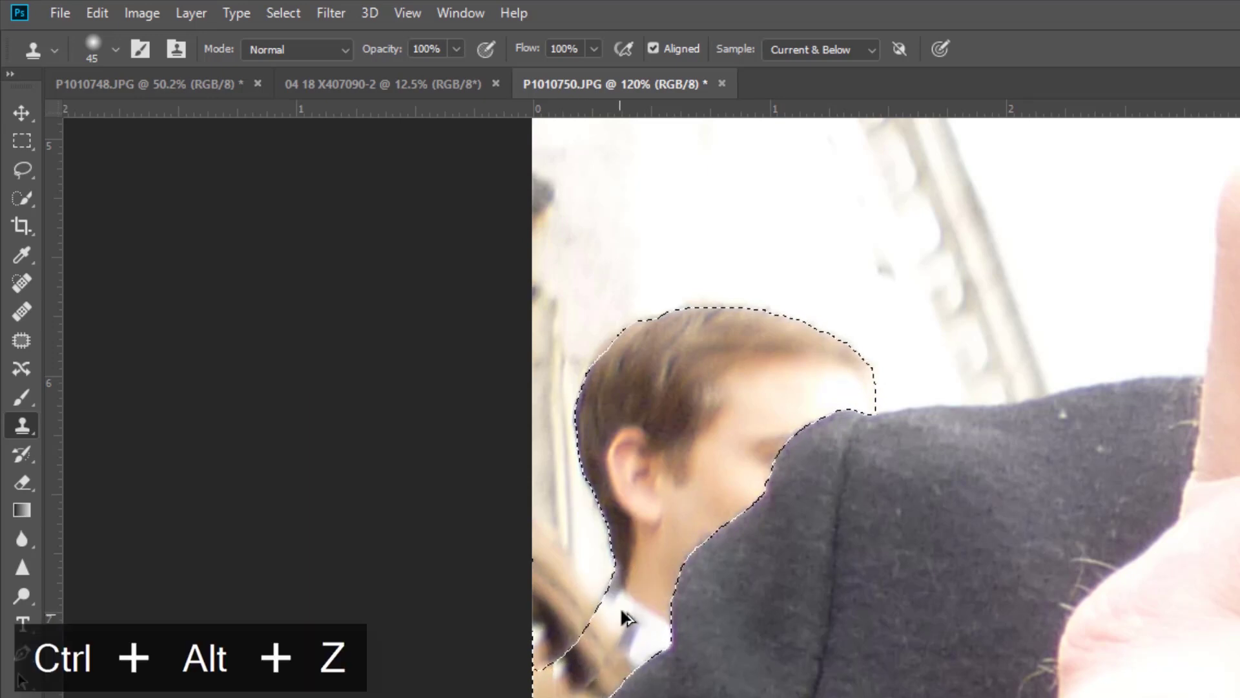
{"action": "key", "text": "ctrl+alt+z"}
{"action": "key", "text": "ctrl+alt+z"}
{"action": "key", "text": "ctrl+alt+z"}
{"action": "key", "text": "ctrl+alt+z"}
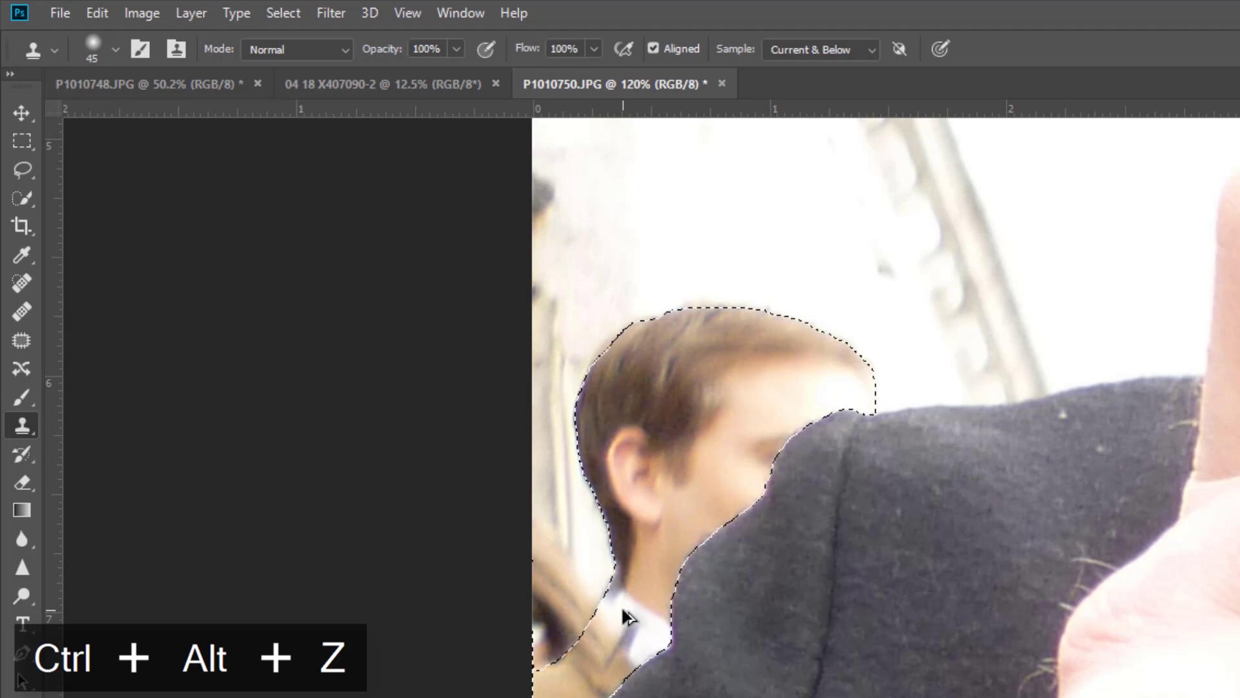
Remove the selected man with a Content-Aware fill using Color Adaptation, Normal mode and 100% opacity.
{"action": "scroll", "coordinate": [765, 392], "scroll_direction": "down", "scroll_amount": 2}
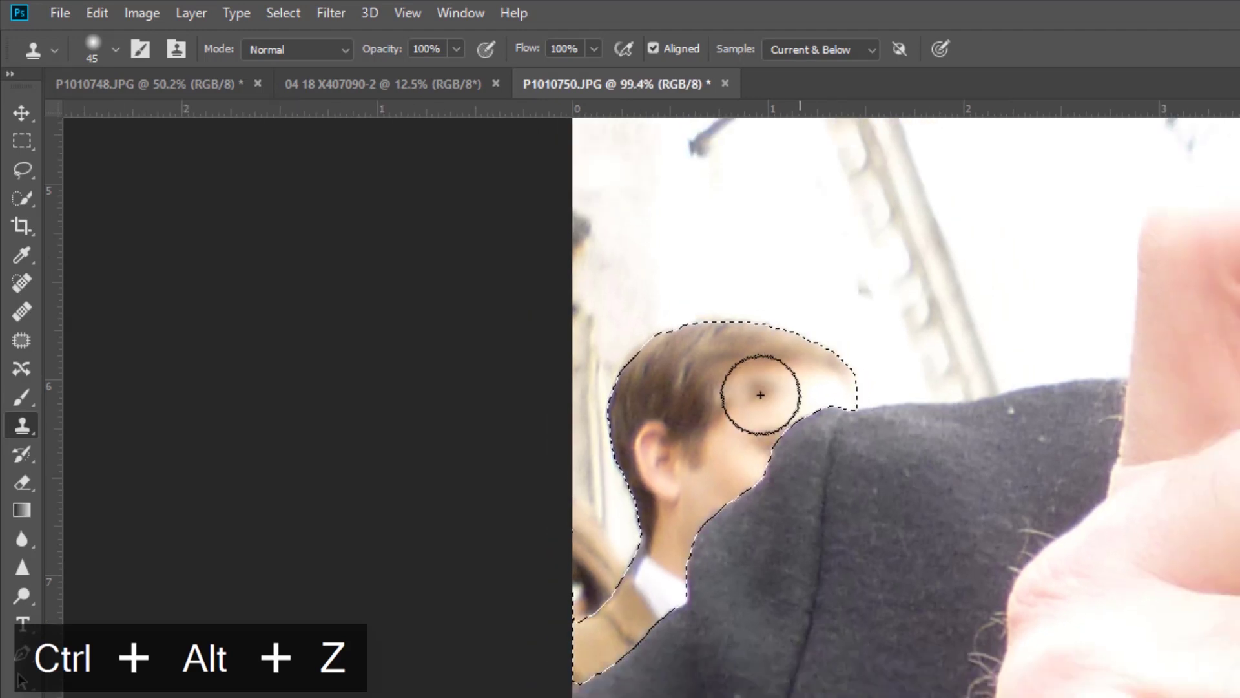
{"action": "scroll", "coordinate": [761, 395], "scroll_direction": "down", "scroll_amount": 2}
{"action": "scroll", "coordinate": [759, 395], "scroll_direction": "down", "scroll_amount": 1}
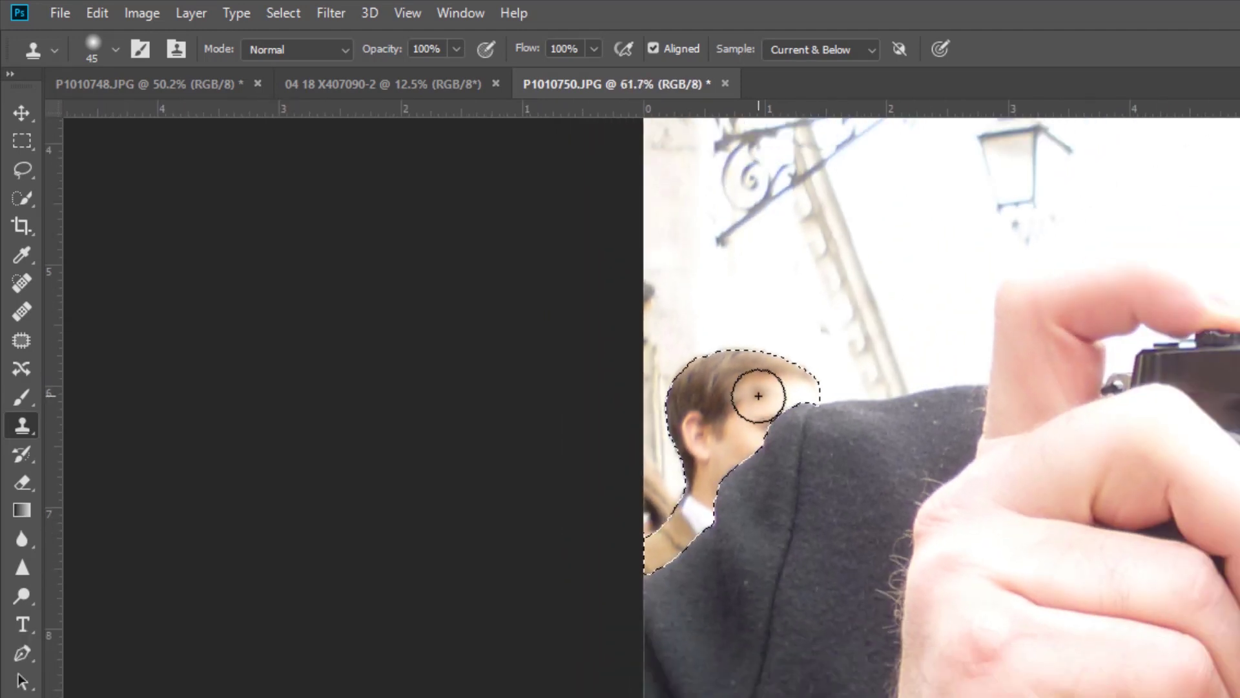
{"action": "key", "text": "BackSpace"}
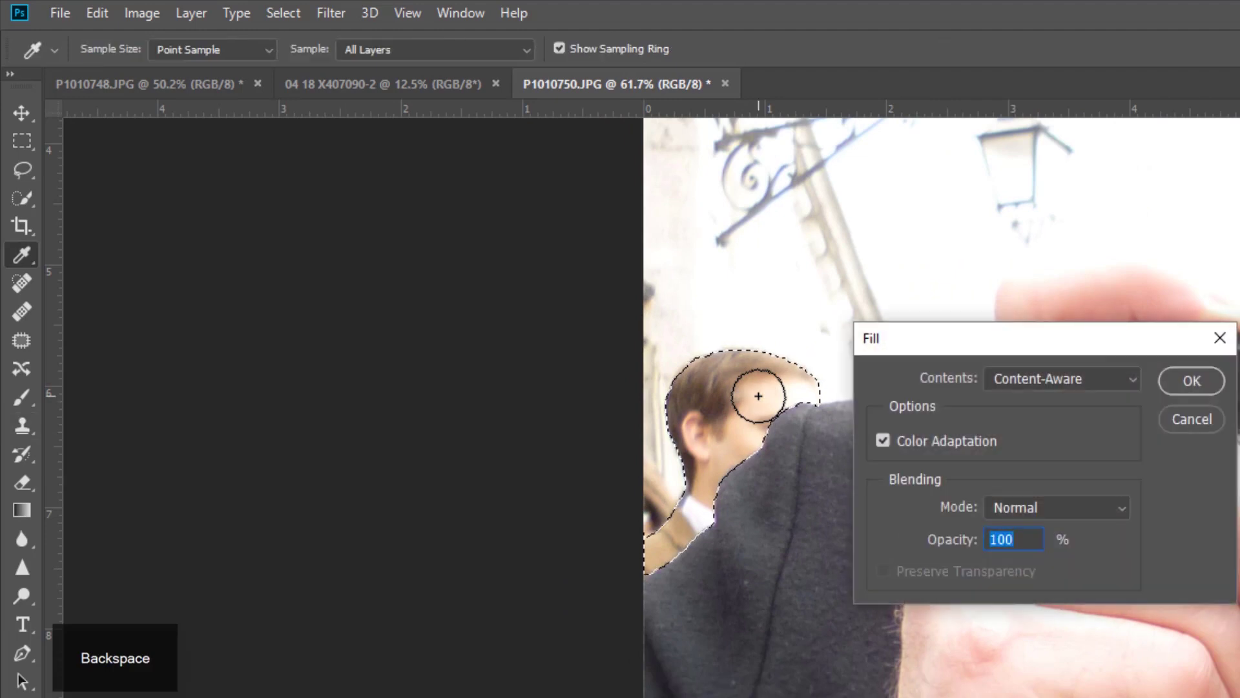
{"action": "key", "text": "Return"}
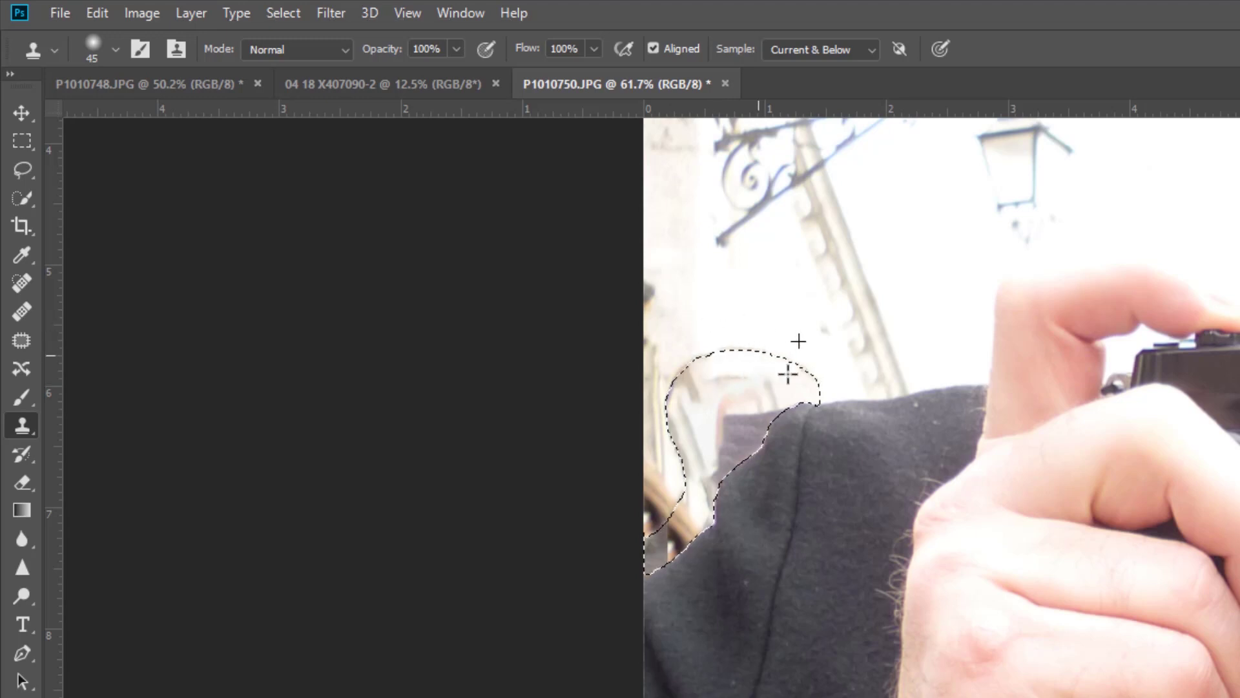
Clone bright sky over the fill remnants inside the selection above the shoulder with the Clone Stamp at brush size 60, and deselect.
{"action": "key", "text": "bracketright"}
{"action": "key", "text": "bracketright"}
{"action": "left_click", "coordinate": [749, 283], "text": "alt"}
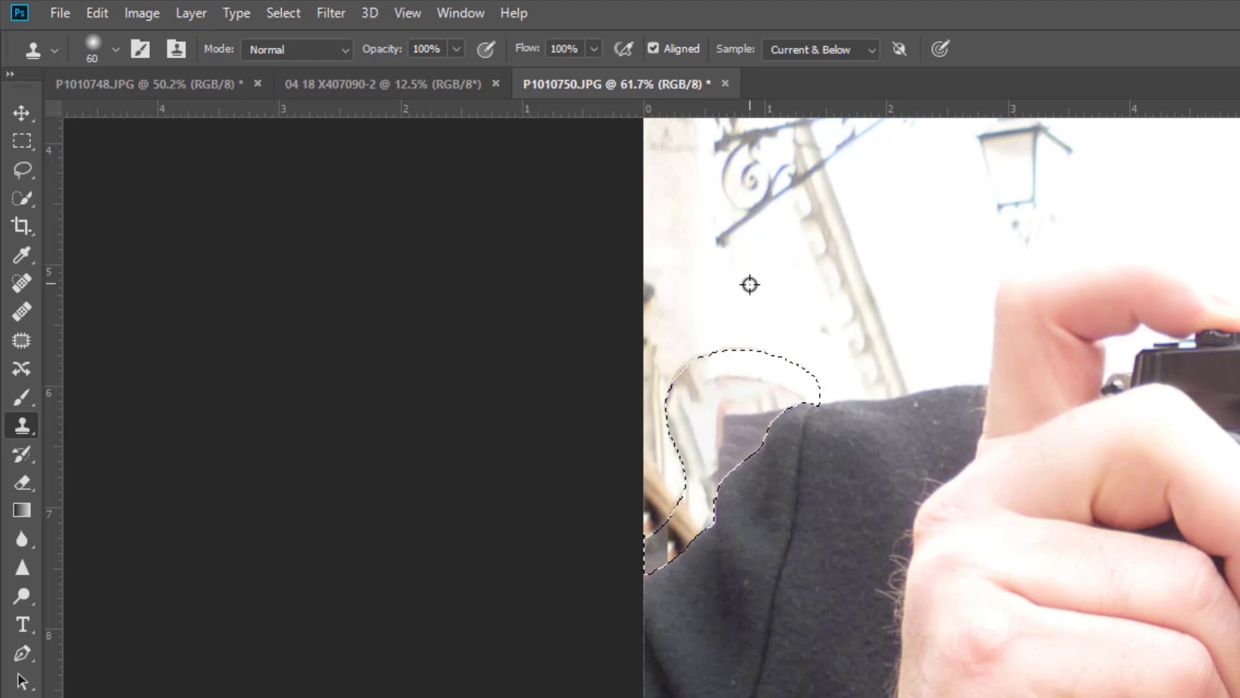
{"action": "mouse_move", "coordinate": [780, 391]}
{"action": "left_mouse_down"}
{"action": "mouse_move", "coordinate": [729, 378]}
{"action": "mouse_move", "coordinate": [692, 389]}
{"action": "mouse_move", "coordinate": [739, 385]}
{"action": "mouse_move", "coordinate": [743, 441]}
{"action": "mouse_move", "coordinate": [766, 411]}
{"action": "mouse_move", "coordinate": [749, 430]}
{"action": "mouse_move", "coordinate": [712, 427]}
{"action": "mouse_move", "coordinate": [734, 413]}
{"action": "mouse_move", "coordinate": [737, 448]}
{"action": "mouse_move", "coordinate": [752, 385]}
{"action": "mouse_move", "coordinate": [727, 452]}
{"action": "mouse_move", "coordinate": [771, 373]}
{"action": "mouse_move", "coordinate": [749, 386]}
{"action": "left_mouse_up"}
{"action": "key", "text": "ctrl+z"}
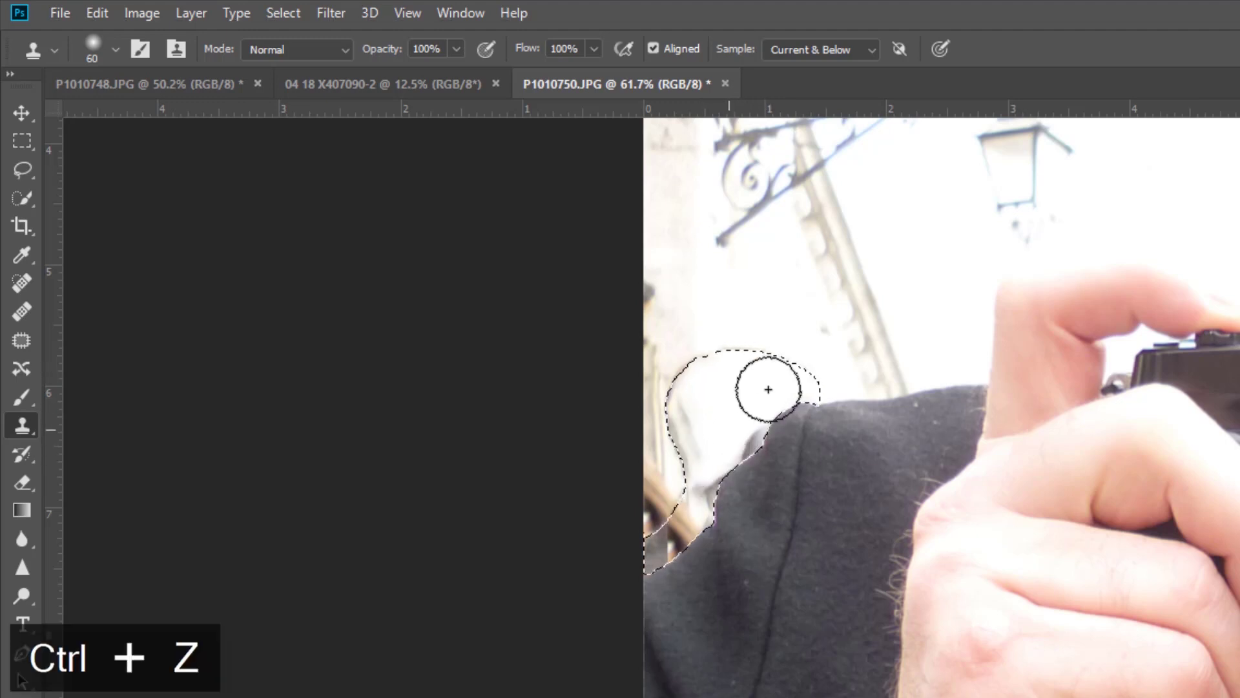
{"action": "left_click", "coordinate": [742, 377], "text": "alt"}
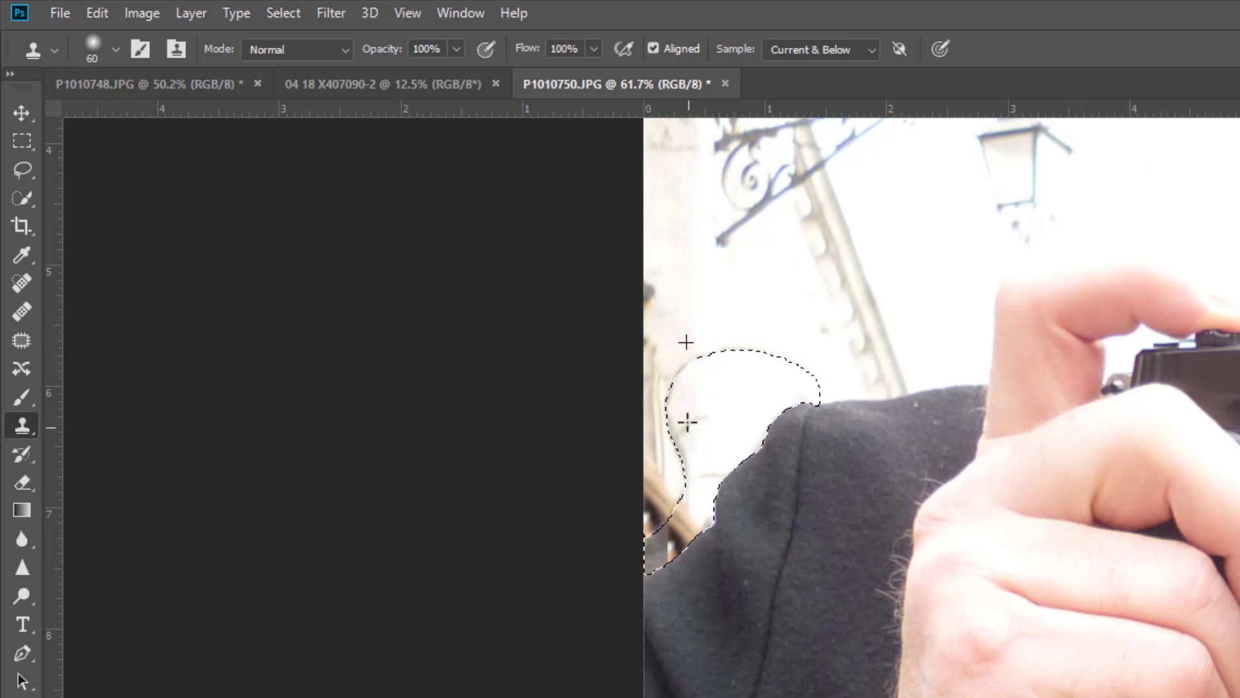
{"action": "mouse_move", "coordinate": [705, 424]}
{"action": "left_mouse_down"}
{"action": "mouse_move", "coordinate": [730, 398]}
{"action": "mouse_move", "coordinate": [755, 391]}
{"action": "left_mouse_up"}
{"action": "left_click", "coordinate": [708, 450], "text": "alt"}
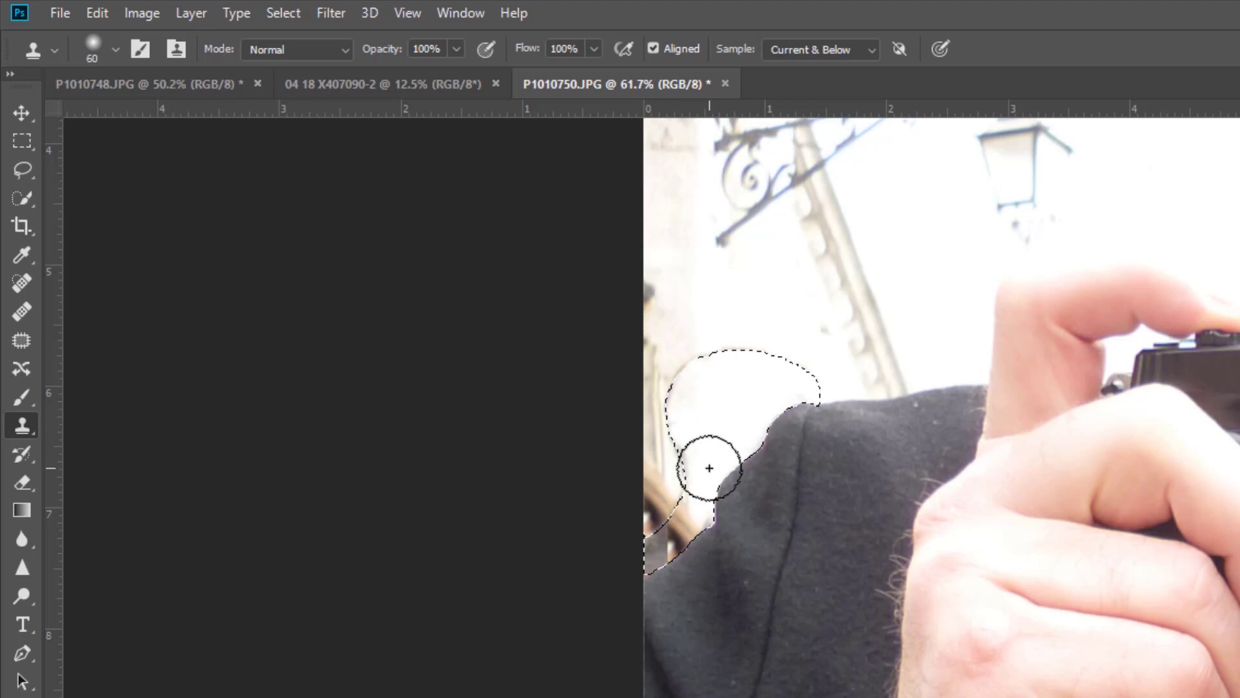
{"action": "key", "text": "ctrl+d"}
Clone away the faint head outline above the shoulder and the blocky remnants at the photo's edge with a brush of size 40.
{"action": "scroll", "coordinate": [833, 513], "scroll_direction": "down", "scroll_amount": 5}
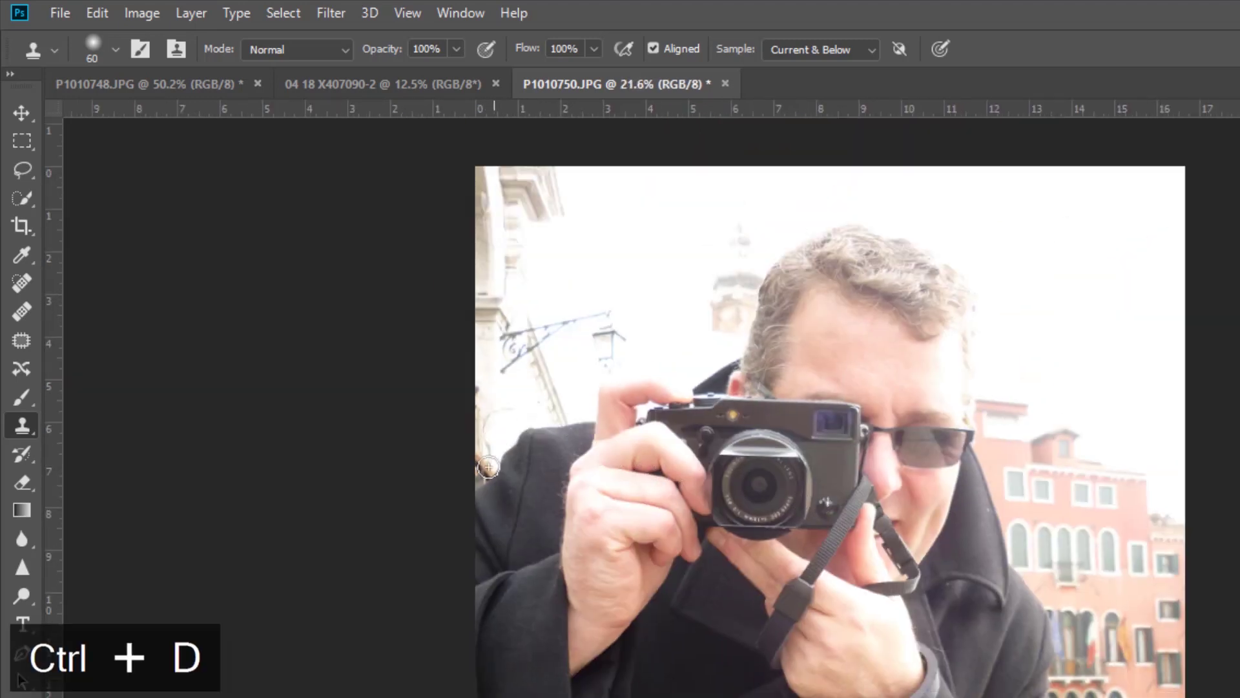
{"action": "scroll", "coordinate": [476, 421], "scroll_direction": "up", "scroll_amount": 4}
{"action": "scroll", "coordinate": [477, 421], "scroll_direction": "up", "scroll_amount": 4}
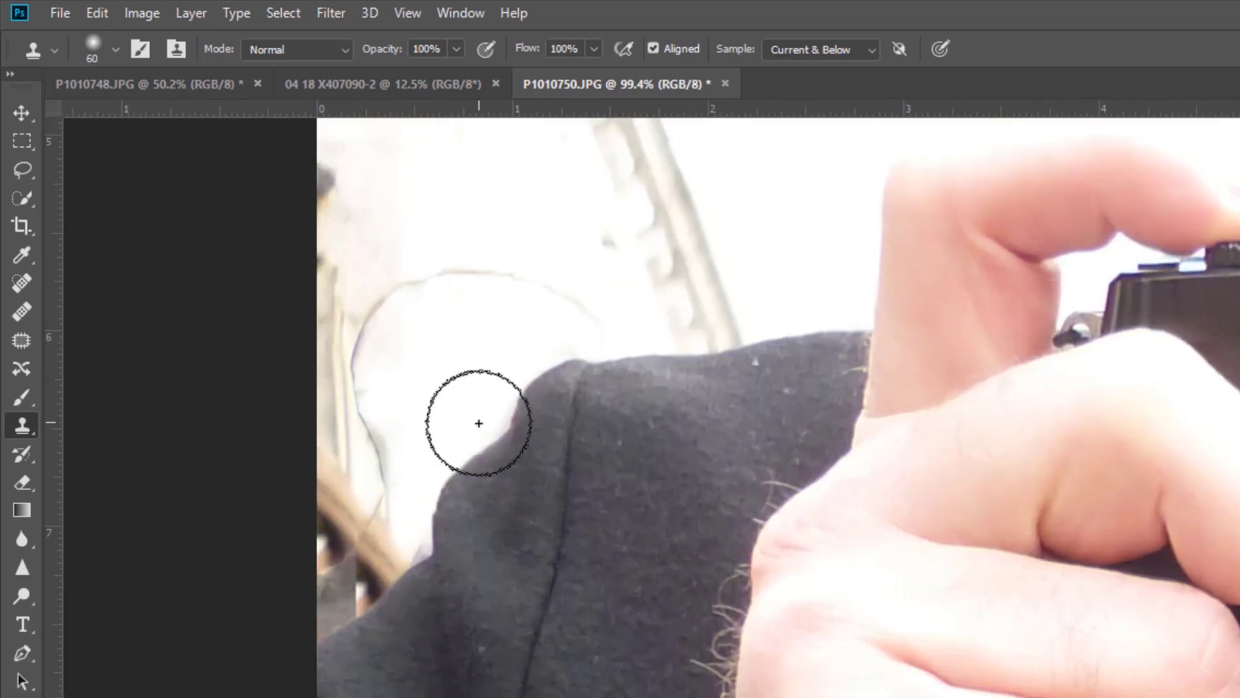
{"action": "scroll", "coordinate": [681, 526], "scroll_direction": "up", "scroll_amount": 5}
{"action": "scroll", "coordinate": [681, 526], "scroll_direction": "left", "scroll_amount": 5}
{"action": "key", "text": "bracketleft"}
{"action": "key", "text": "bracketleft"}
{"action": "mouse_move", "coordinate": [648, 398]}
{"action": "left_mouse_down"}
{"action": "mouse_move", "coordinate": [743, 450]}
{"action": "mouse_move", "coordinate": [658, 409]}
{"action": "mouse_move", "coordinate": [589, 414]}
{"action": "mouse_move", "coordinate": [526, 458]}
{"action": "mouse_move", "coordinate": [518, 484]}
{"action": "mouse_move", "coordinate": [532, 432]}
{"action": "left_mouse_up"}
{"action": "left_click", "coordinate": [546, 397], "text": "alt"}
{"action": "mouse_move", "coordinate": [535, 476]}
{"action": "left_mouse_down"}
{"action": "mouse_move", "coordinate": [541, 652]}
{"action": "mouse_move", "coordinate": [517, 532]}
{"action": "mouse_move", "coordinate": [518, 443]}
{"action": "left_mouse_up"}
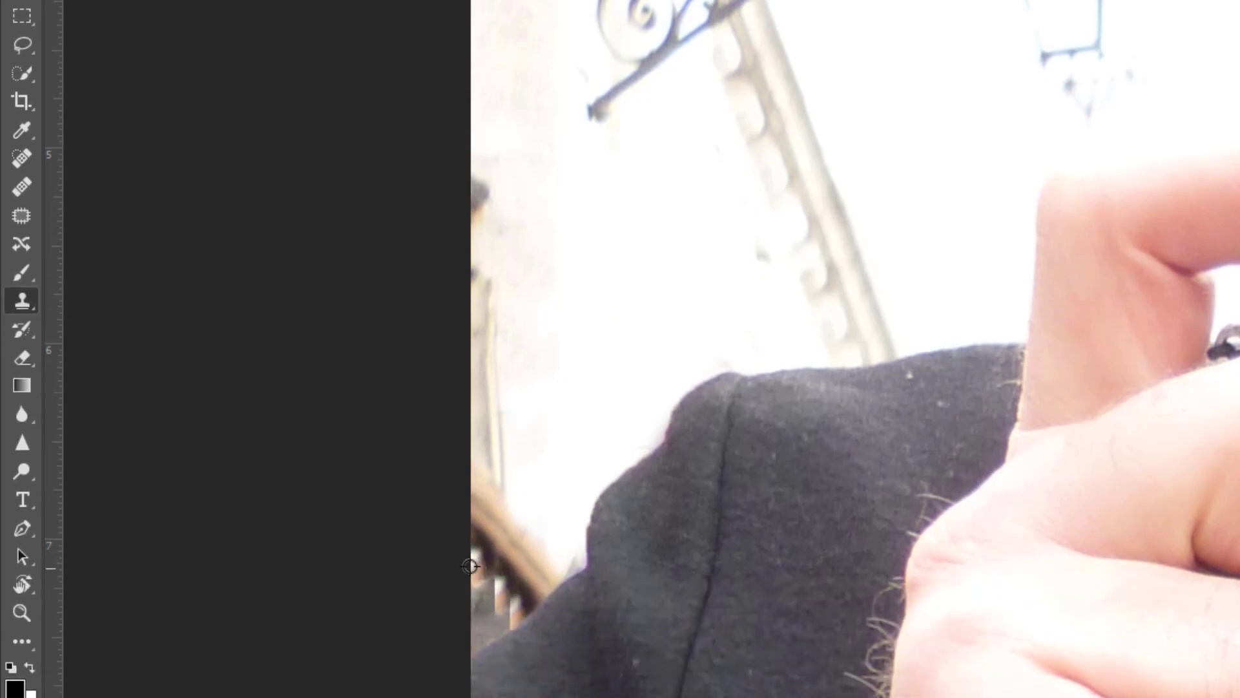
{"action": "left_click_drag", "start_coordinate": [485, 590], "coordinate": [515, 611]}
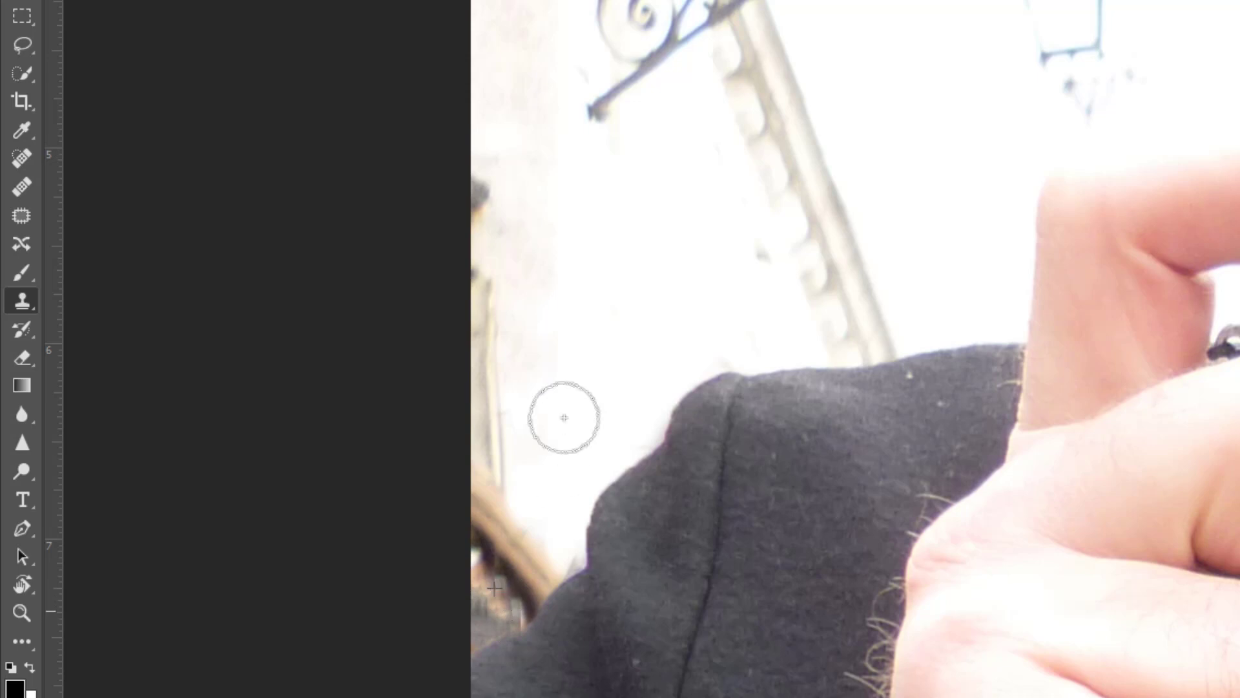
Revert the portrait to its original state for a before-and-after comparison, and undo the revert.
{"action": "scroll", "coordinate": [573, 382], "scroll_direction": "down", "scroll_amount": 2}
{"action": "scroll", "coordinate": [566, 390], "scroll_direction": "down", "scroll_amount": 2}
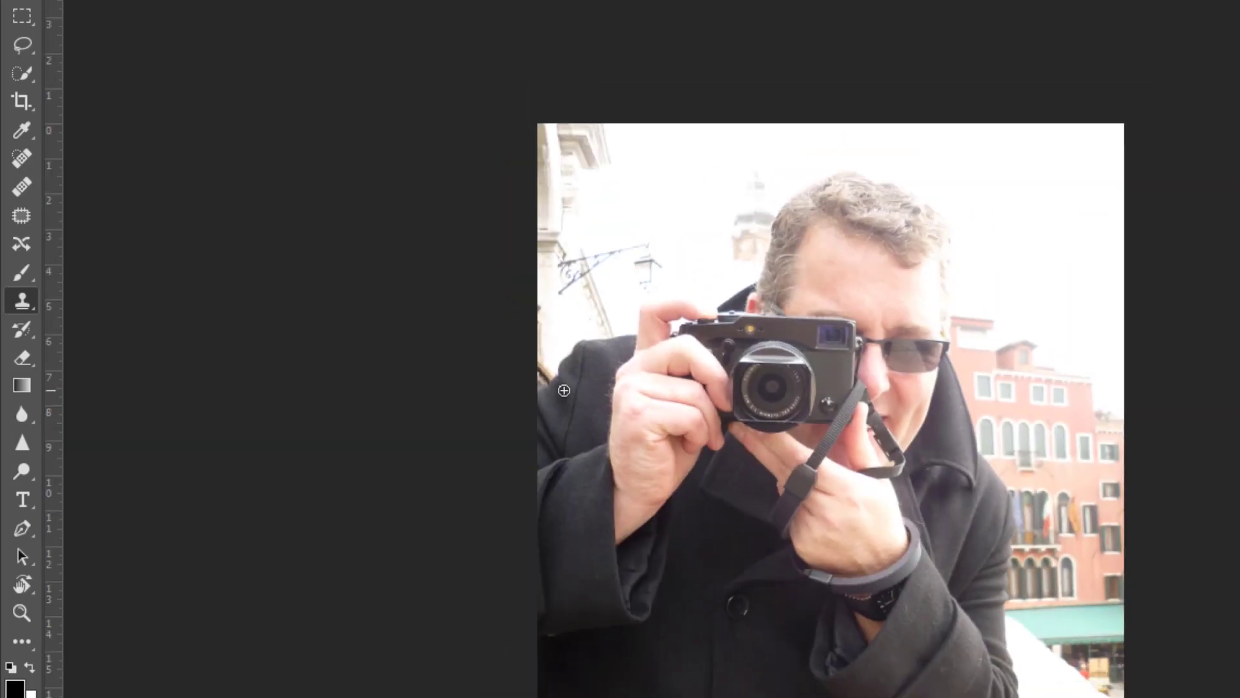
{"action": "key", "text": "alt+f"}
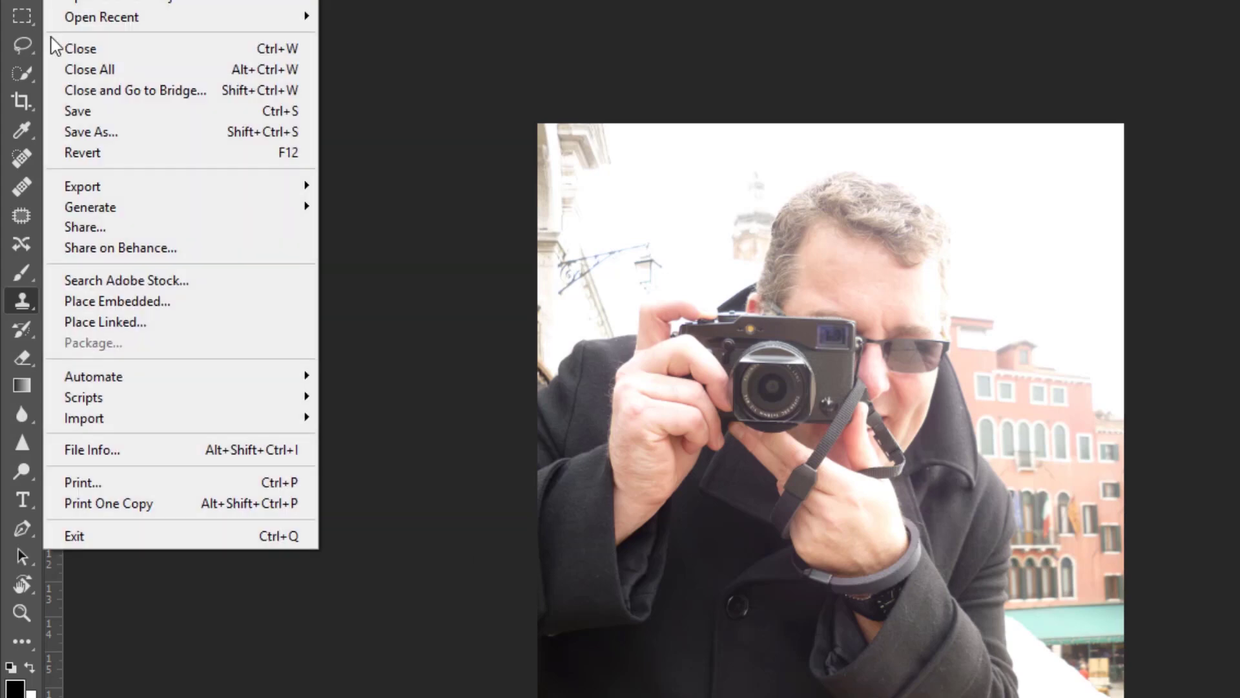
{"action": "left_click", "coordinate": [84, 146]}
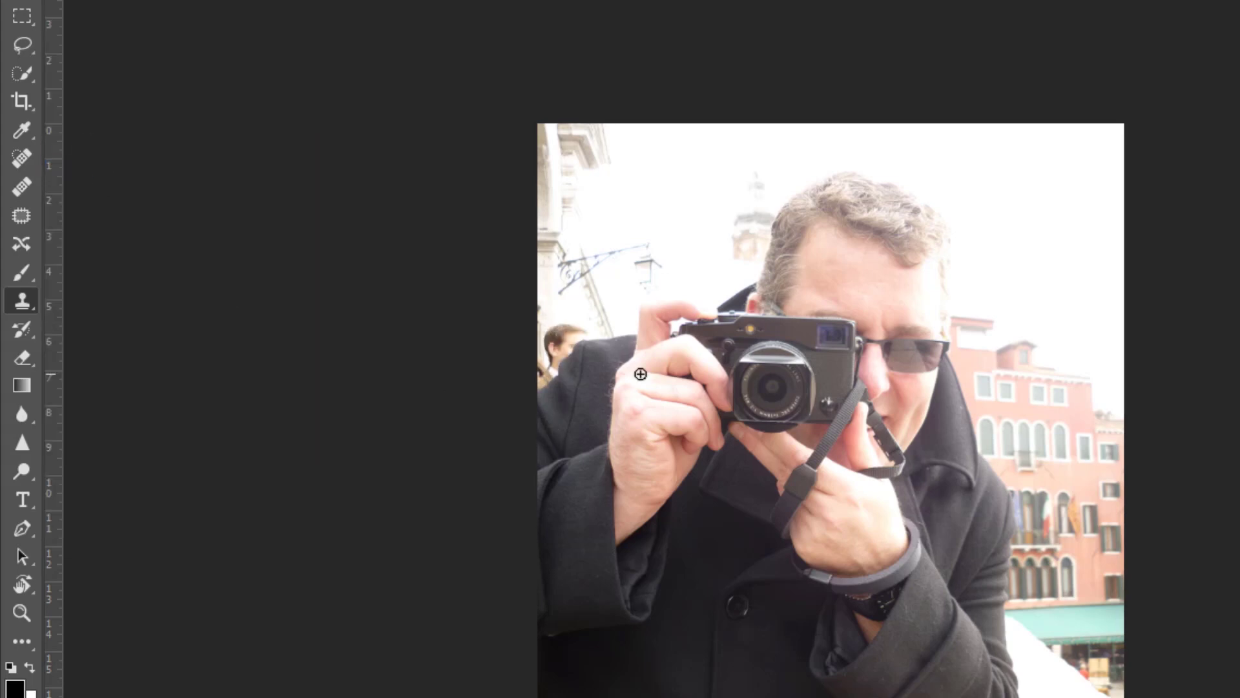
{"action": "scroll", "coordinate": [640, 373], "scroll_direction": "up", "scroll_amount": 3}
{"action": "key", "text": "ctrl+z"}
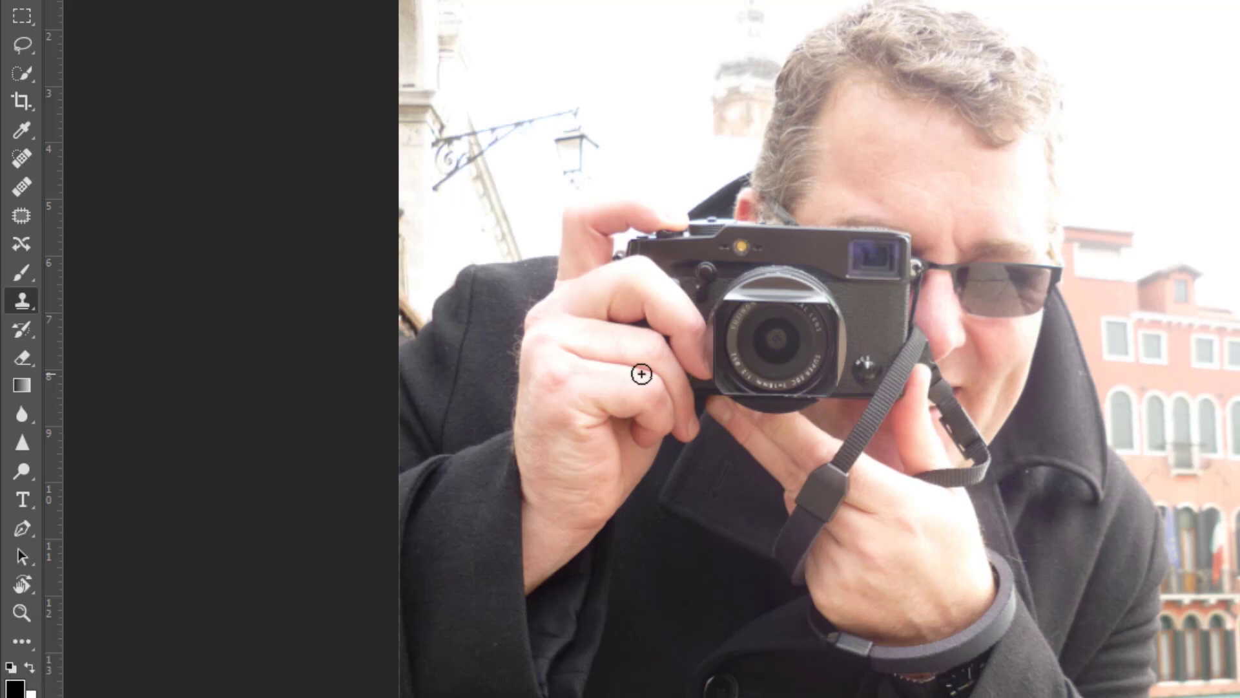
{"action": "scroll", "coordinate": [707, 397], "scroll_direction": "down", "scroll_amount": 2}
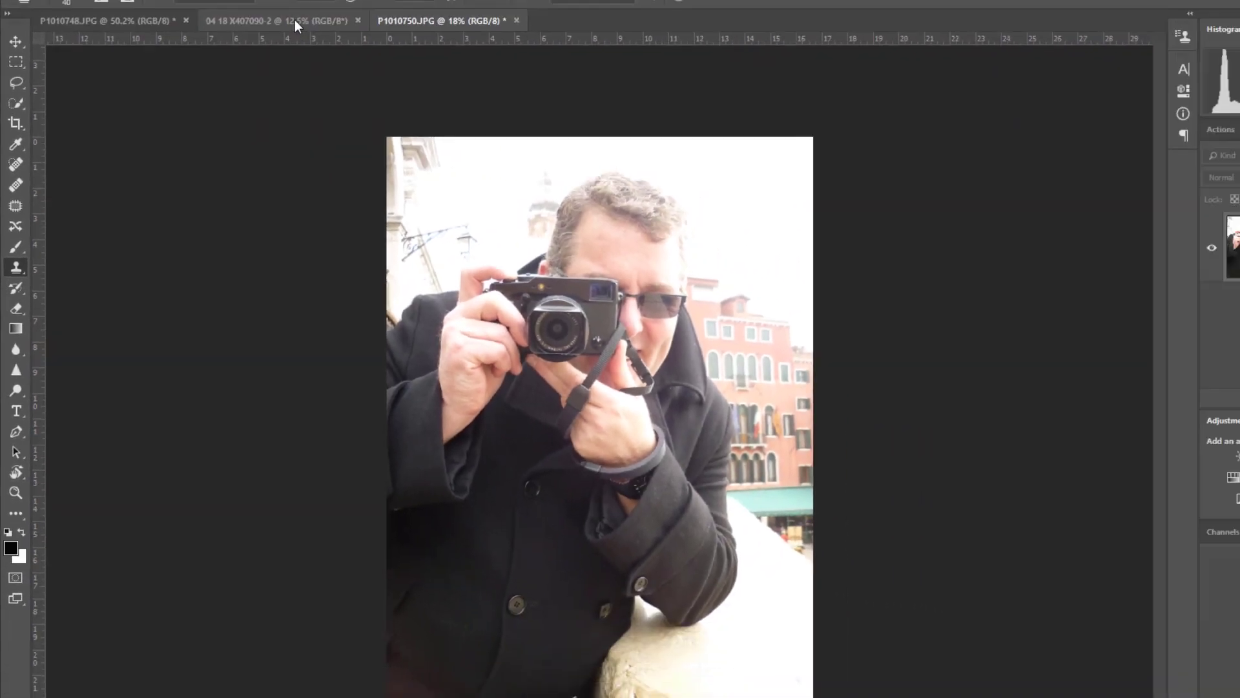
Open the dancer photo's document and remove the light sliver in the photo's upper-left corner with a Content-Aware fill over a rectangular selection.
{"action": "left_click", "coordinate": [241, 48]}
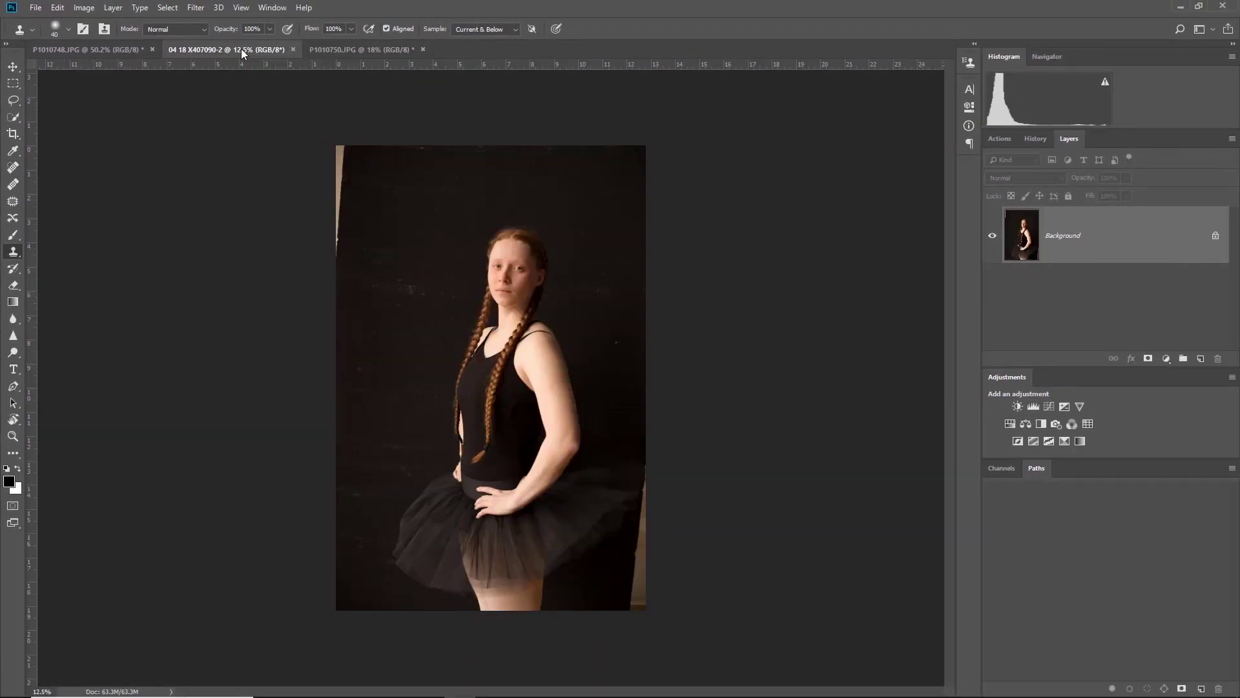
{"action": "left_click", "coordinate": [13, 85]}
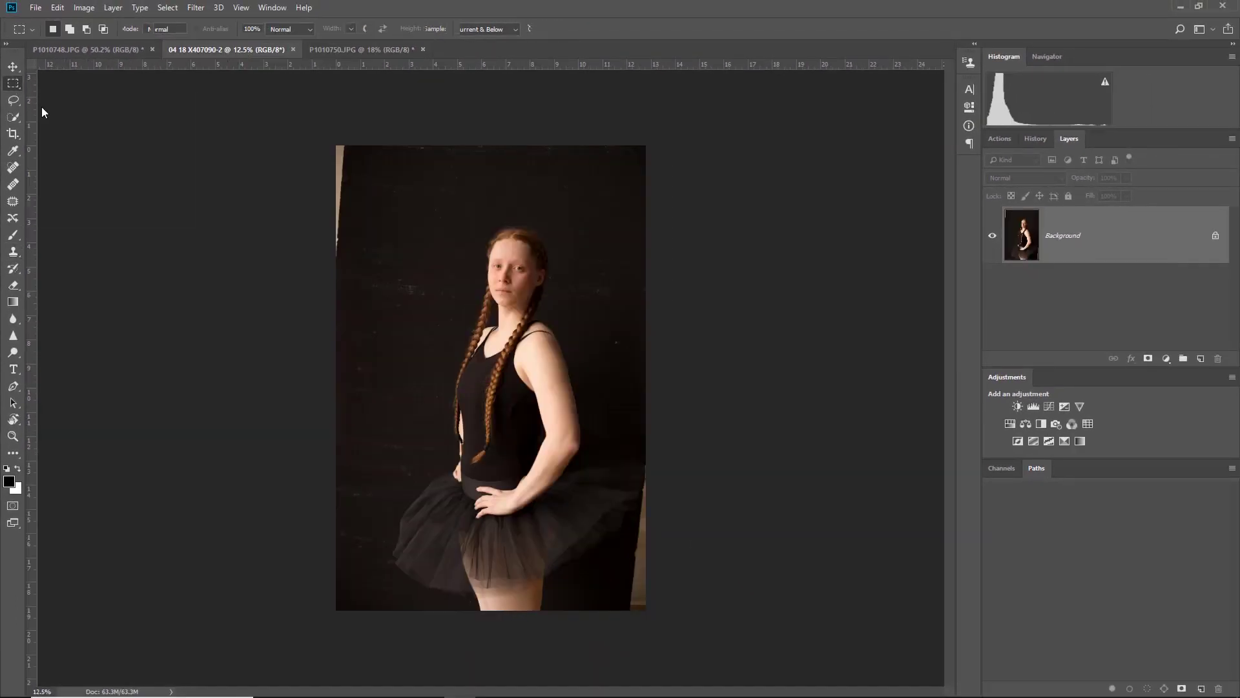
{"action": "left_click_drag", "start_coordinate": [327, 137], "coordinate": [351, 252]}
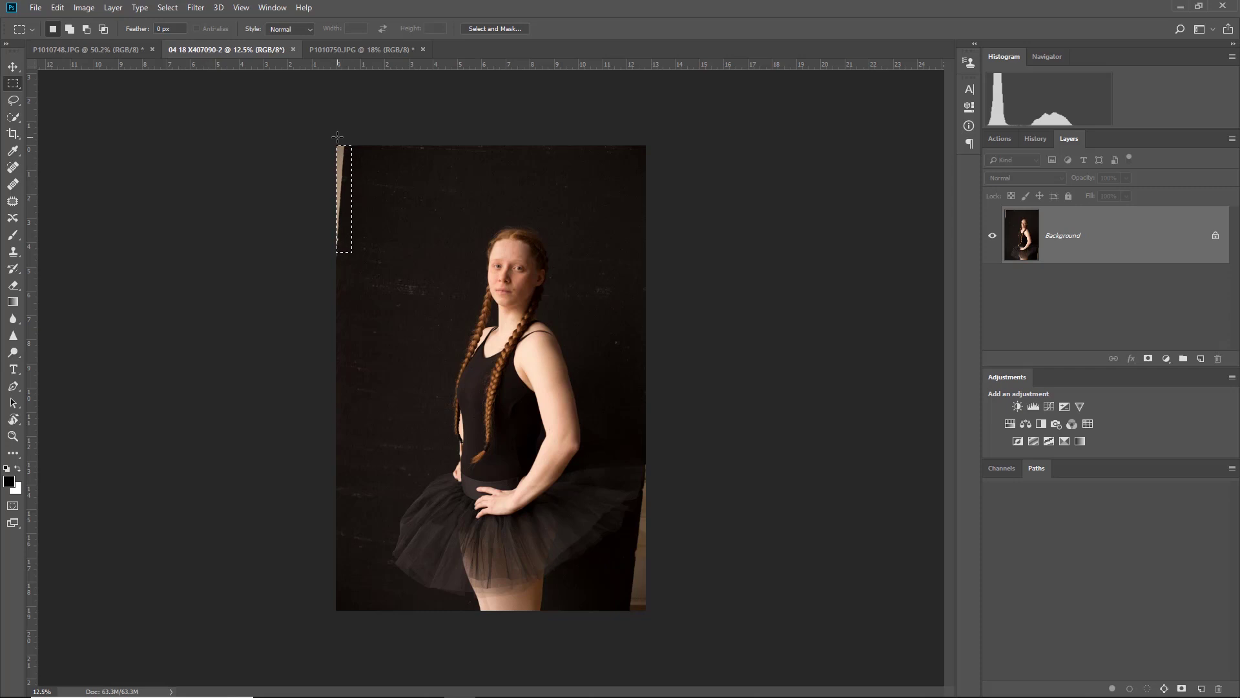
{"action": "key", "text": "BackSpace"}
{"action": "key", "text": "Return"}
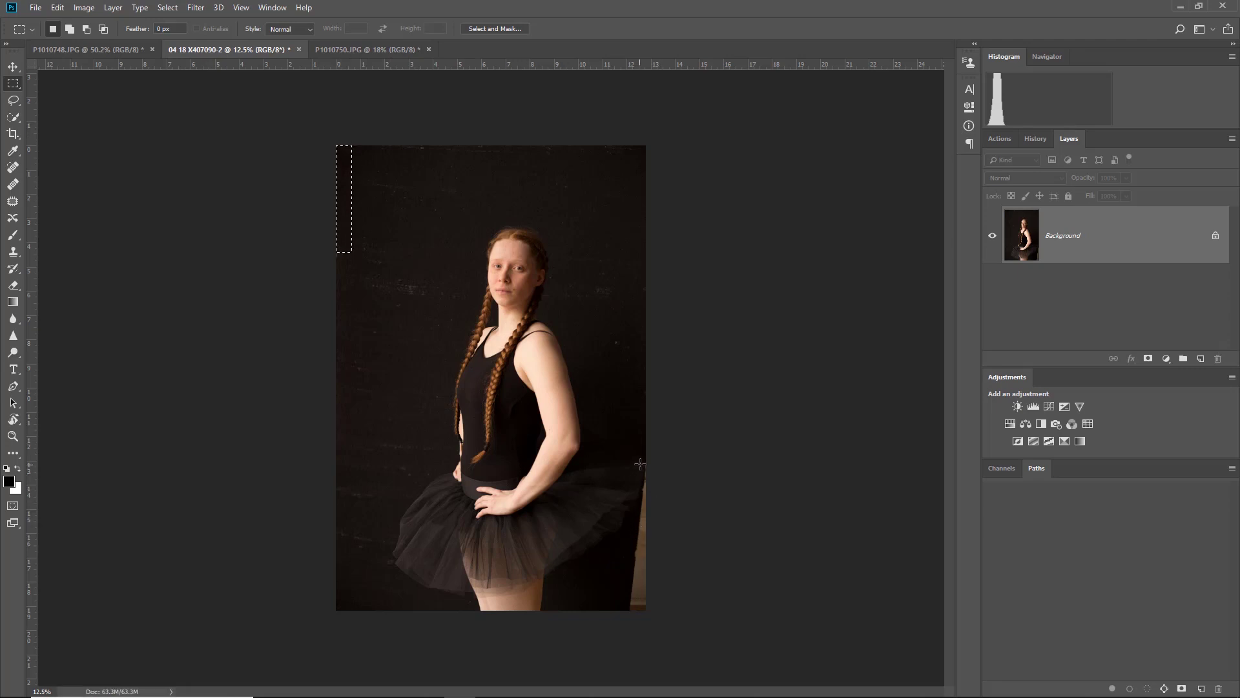
Select the bottom section of the wall strip in the photo's lower-right corner and replace it with a Content-Aware fill.
{"action": "scroll", "coordinate": [634, 514], "scroll_direction": "up", "scroll_amount": 3}
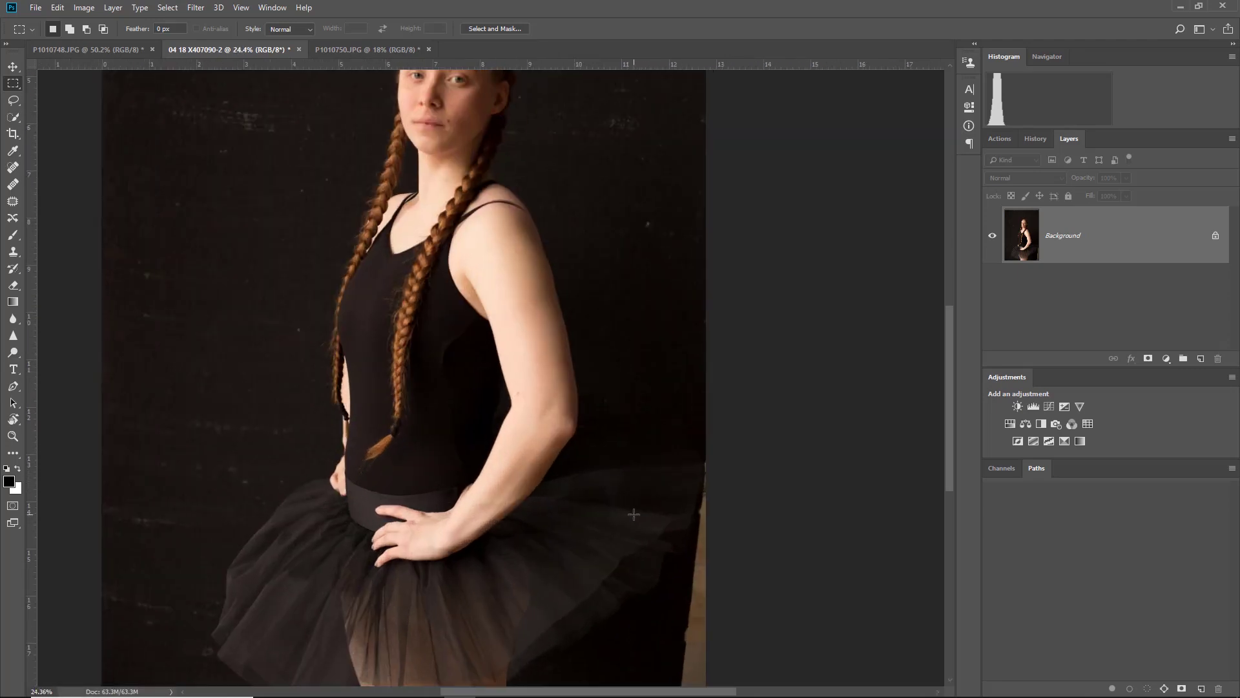
{"action": "scroll", "coordinate": [634, 514], "scroll_direction": "up", "scroll_amount": 3}
{"action": "left_click_drag", "start_coordinate": [531, 360], "coordinate": [532, 280]}
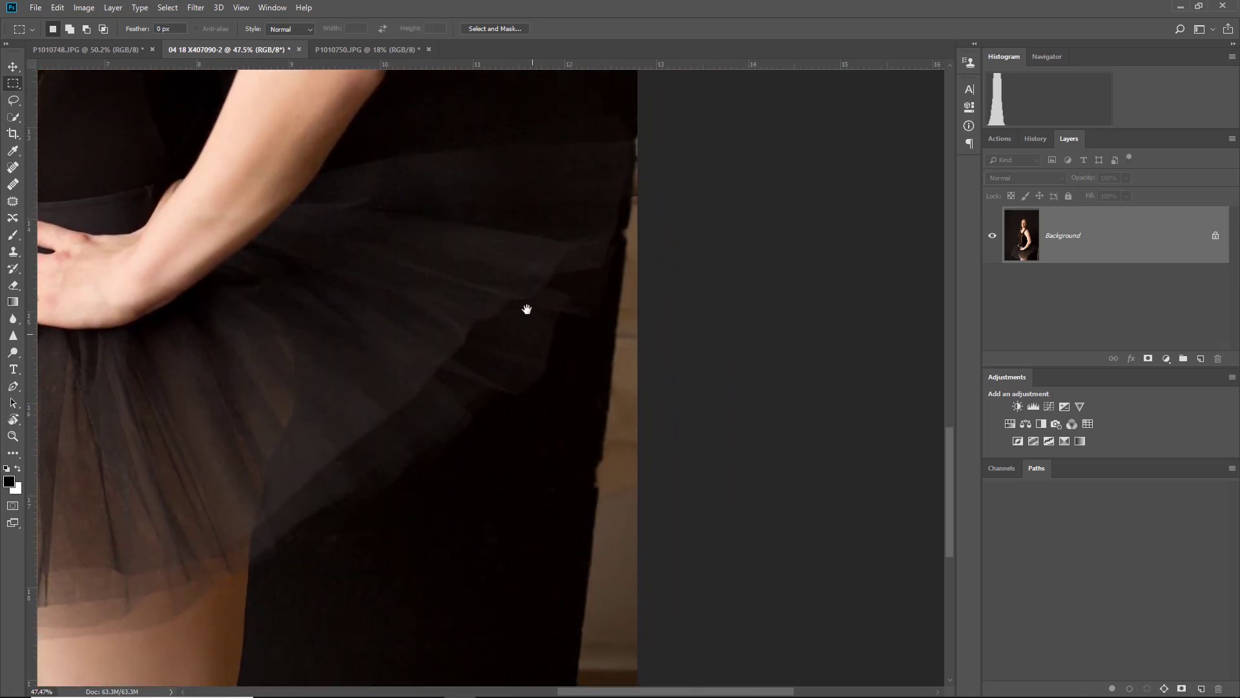
{"action": "left_click_drag", "start_coordinate": [531, 325], "coordinate": [517, 239]}
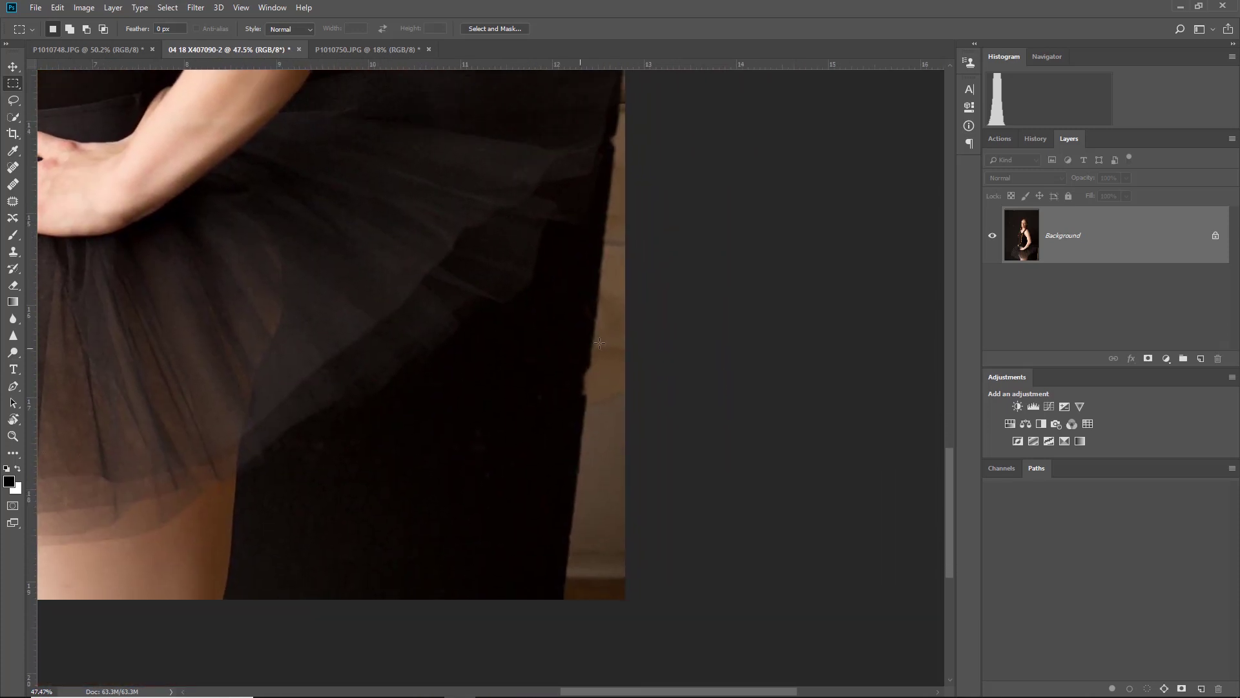
{"action": "left_click_drag", "start_coordinate": [574, 339], "coordinate": [752, 584]}
{"action": "left_click", "coordinate": [573, 526]}
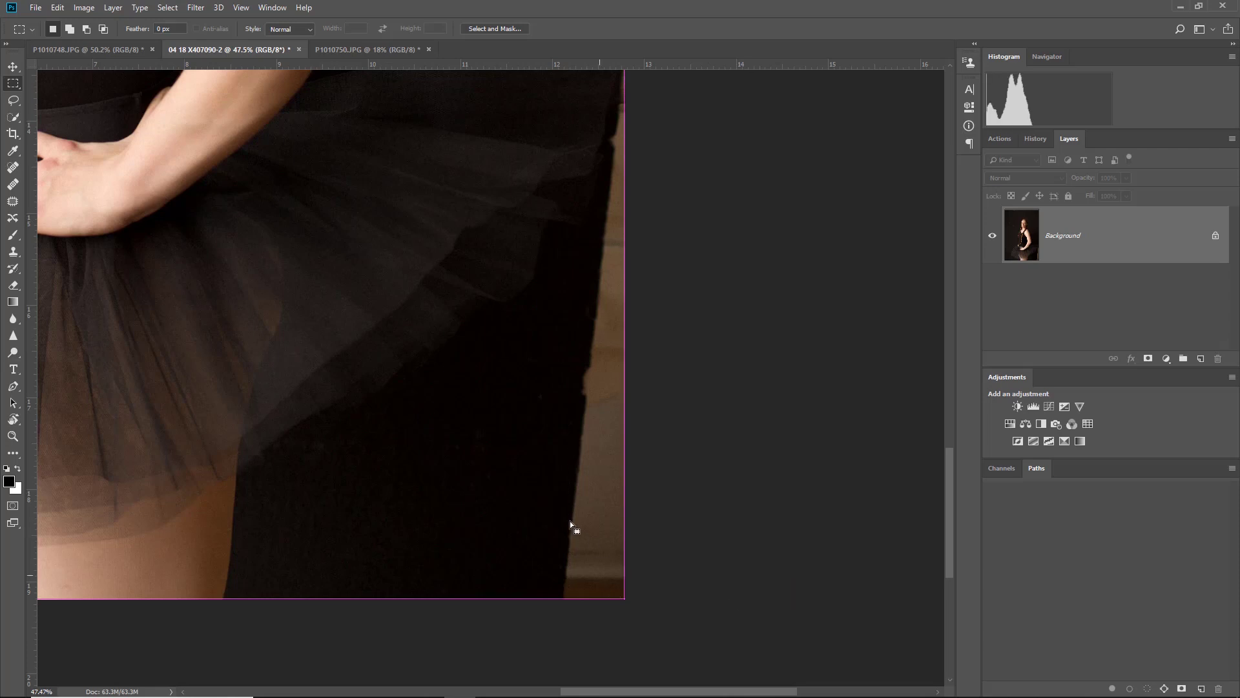
{"action": "left_click_drag", "start_coordinate": [535, 426], "coordinate": [656, 573]}
{"action": "key", "text": "BackSpace"}
{"action": "key", "text": "Return"}
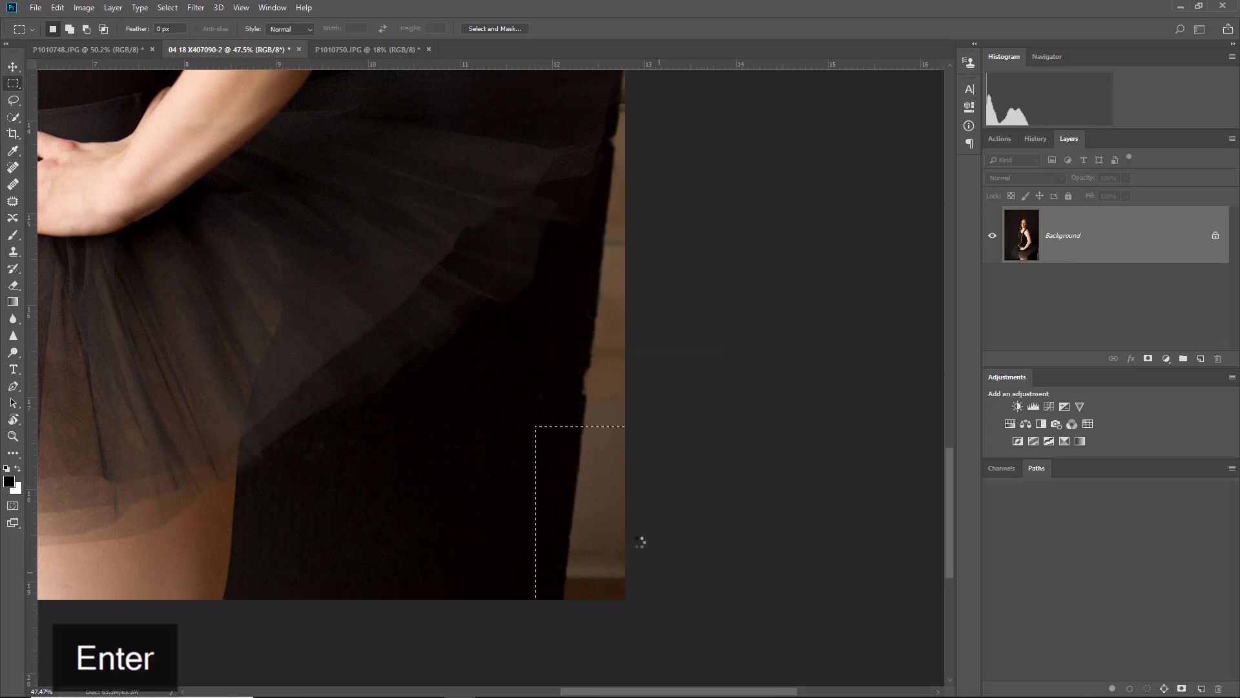
Content-Aware fill further rectangular sections of the wall strip up along the photo's right edge toward the tutu.
{"action": "left_click", "coordinate": [573, 294]}
{"action": "left_click_drag", "start_coordinate": [565, 302], "coordinate": [756, 620]}
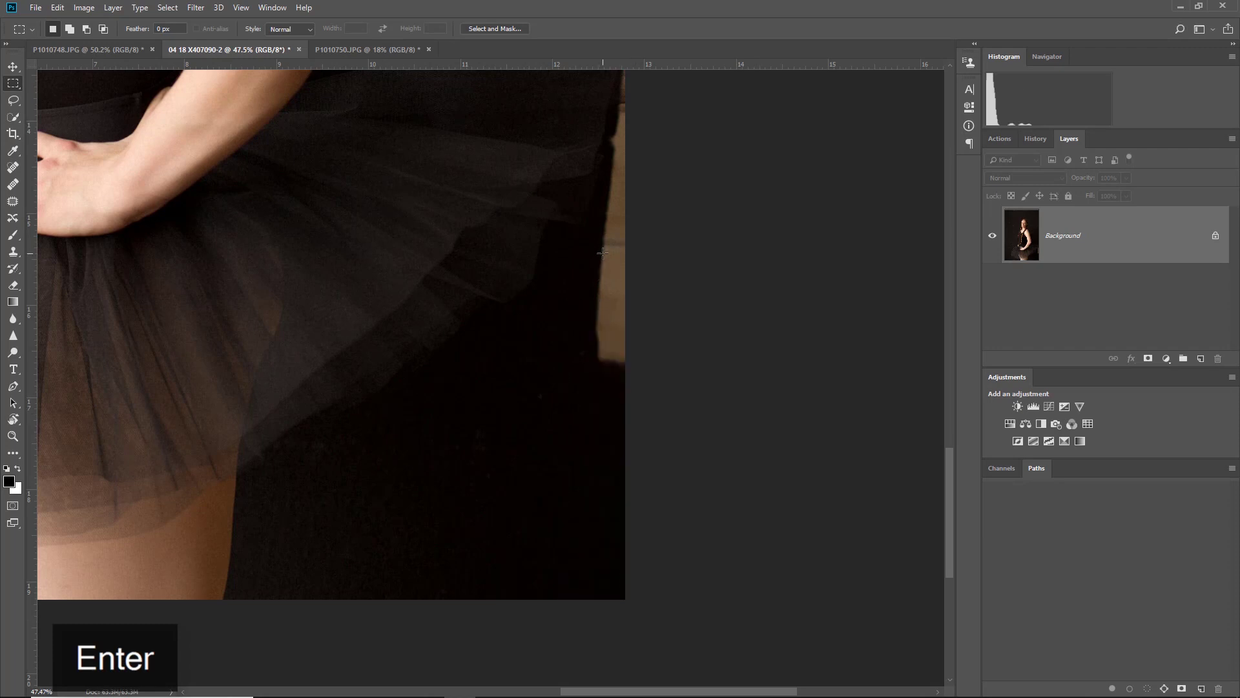
{"action": "left_click", "coordinate": [594, 220]}
{"action": "left_click_drag", "start_coordinate": [593, 206], "coordinate": [695, 360]}
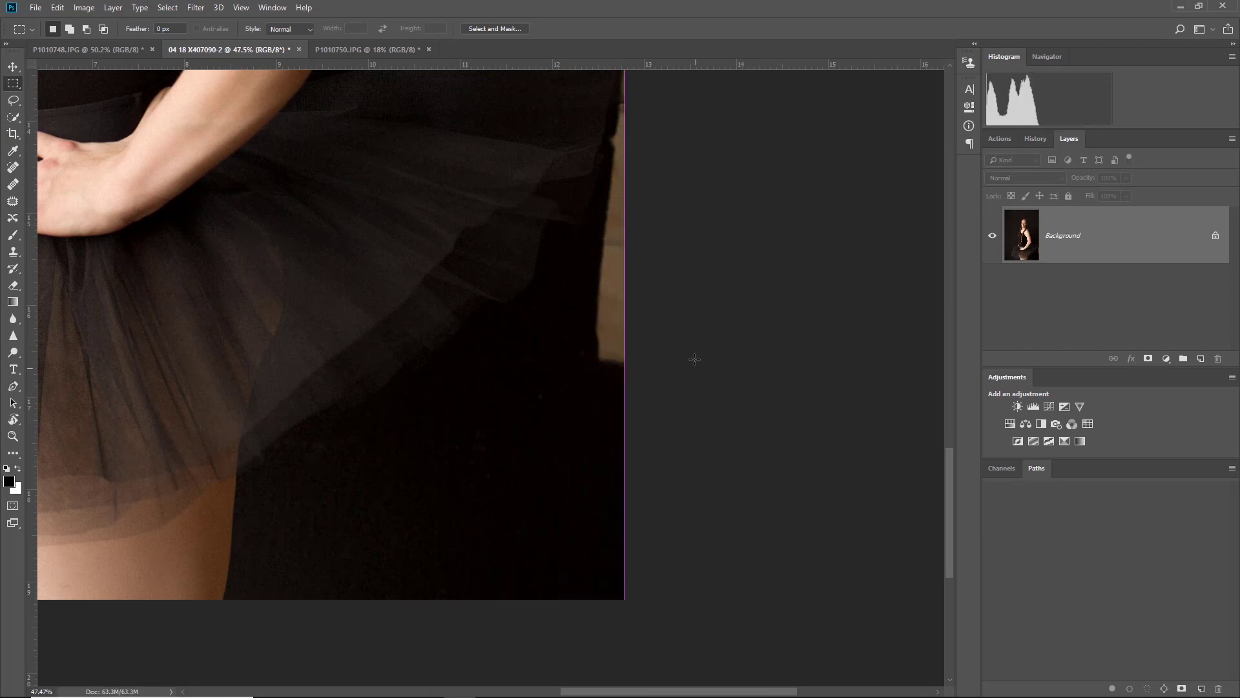
{"action": "key", "text": "shift+BackSpace"}
{"action": "key", "text": "Return"}
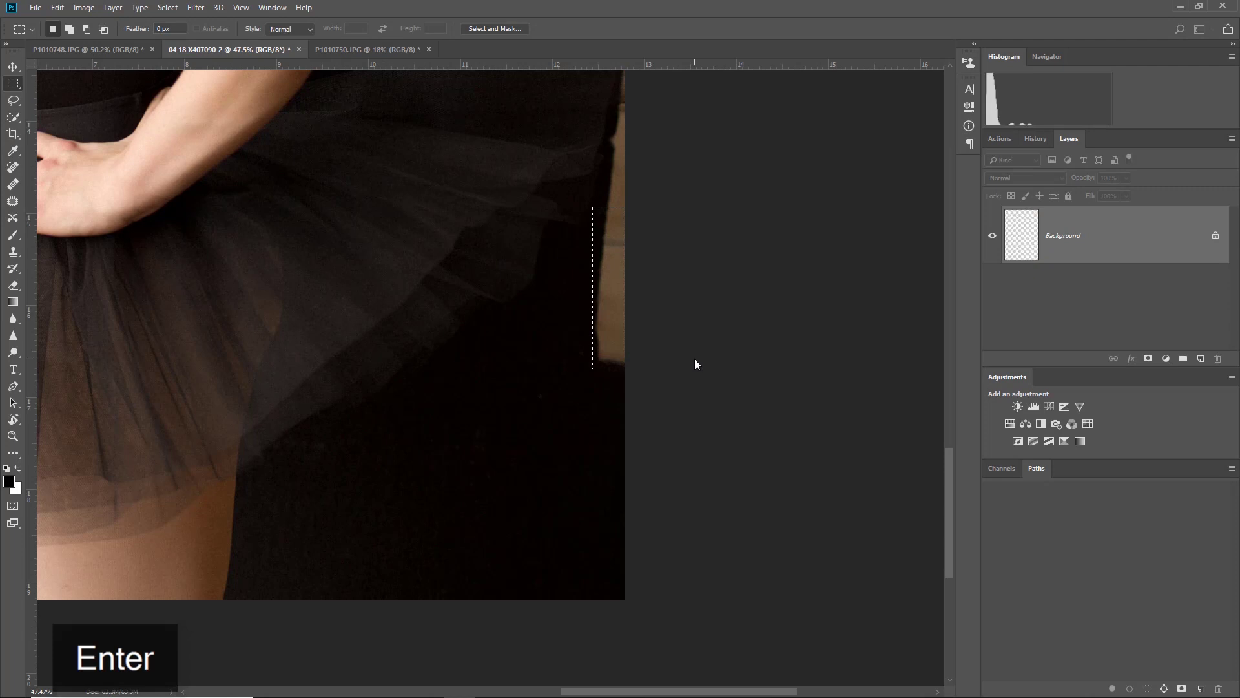
Clear the selection and draw a narrow rectangular selection around the remaining wall sliver beside the tutu's outer edge.
{"action": "left_click_drag", "start_coordinate": [601, 360], "coordinate": [586, 433]}
{"action": "key", "text": "ctrl+d"}
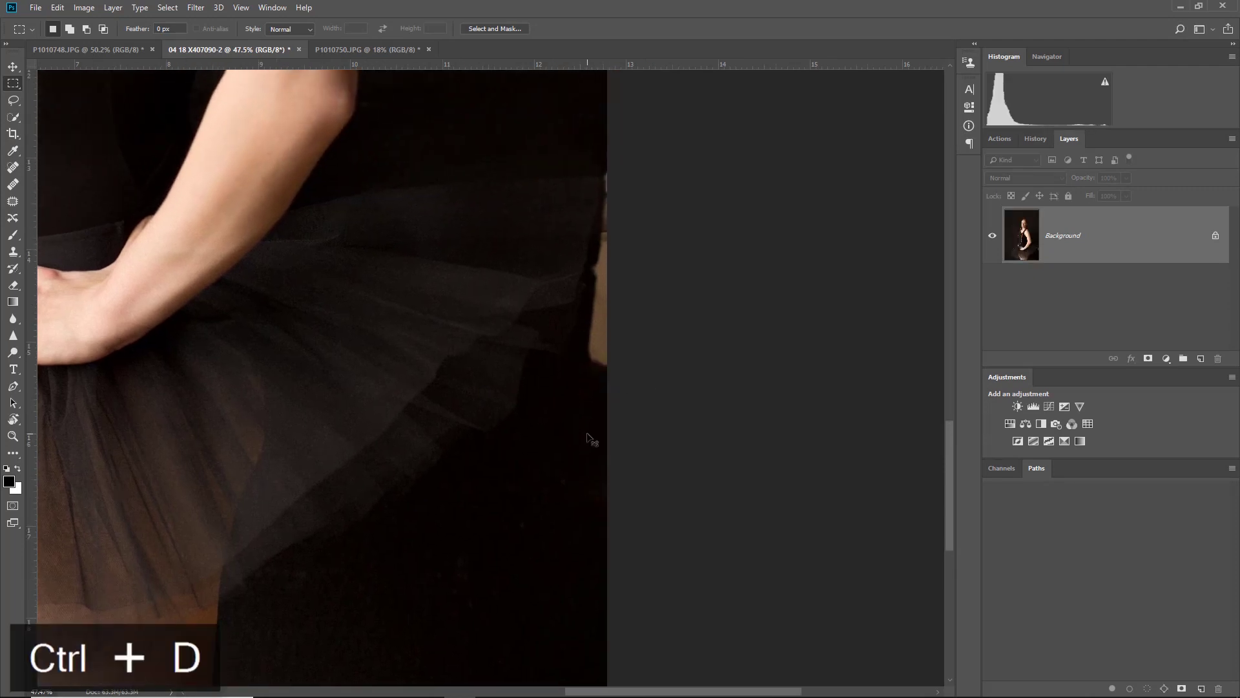
{"action": "left_click_drag", "start_coordinate": [597, 157], "coordinate": [743, 361]}
{"action": "left_click_drag", "start_coordinate": [608, 373], "coordinate": [582, 297]}
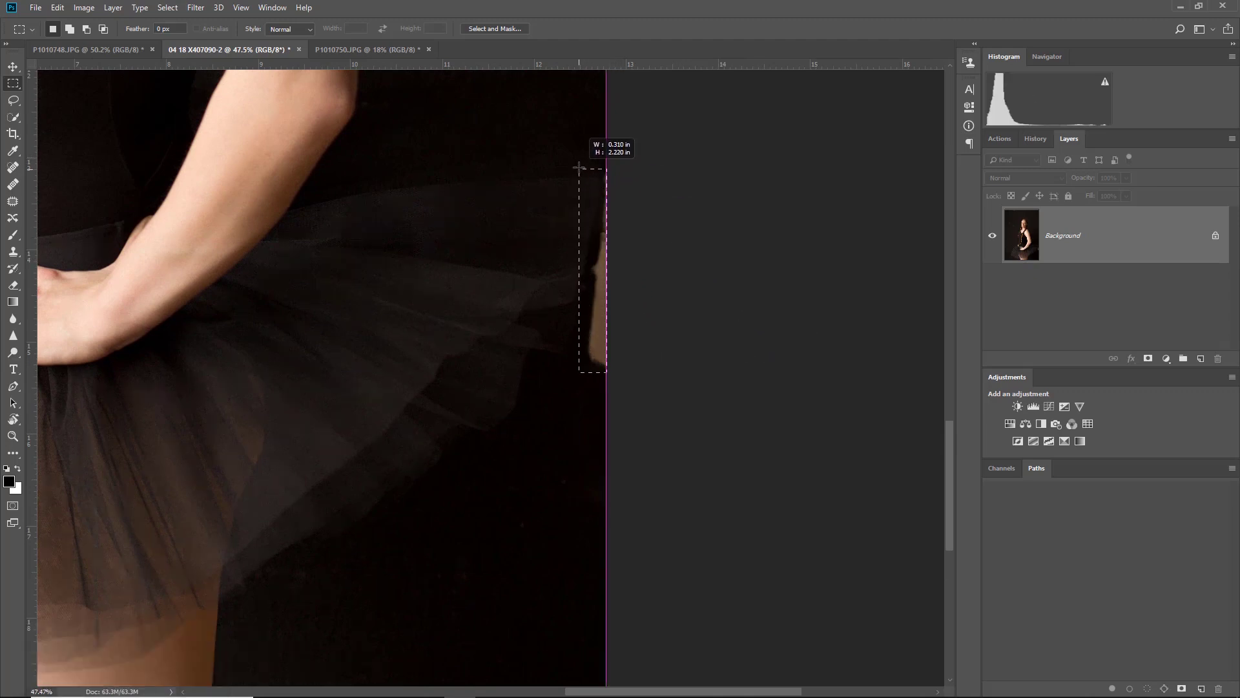
{"action": "left_click_drag", "start_coordinate": [584, 157], "coordinate": [585, 157]}
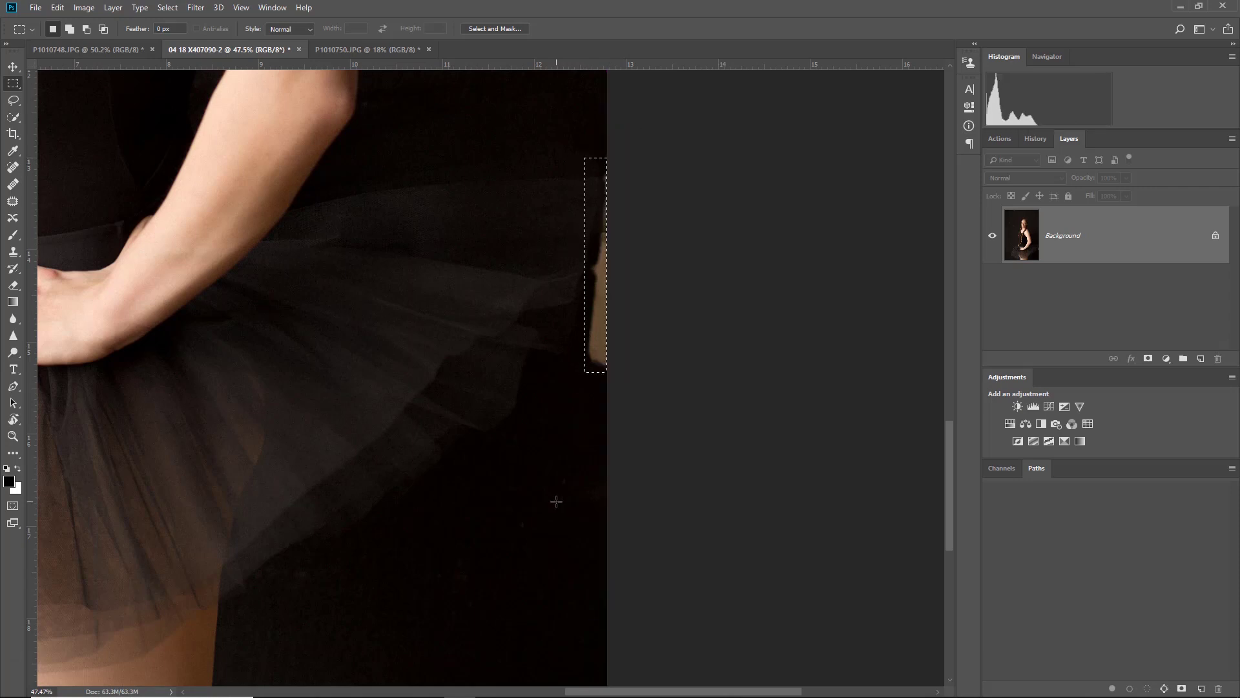
Clone dark backdrop over the selected wall sliver with the Clone Stamp at brush size 90, and deselect.
{"action": "key", "text": "s"}
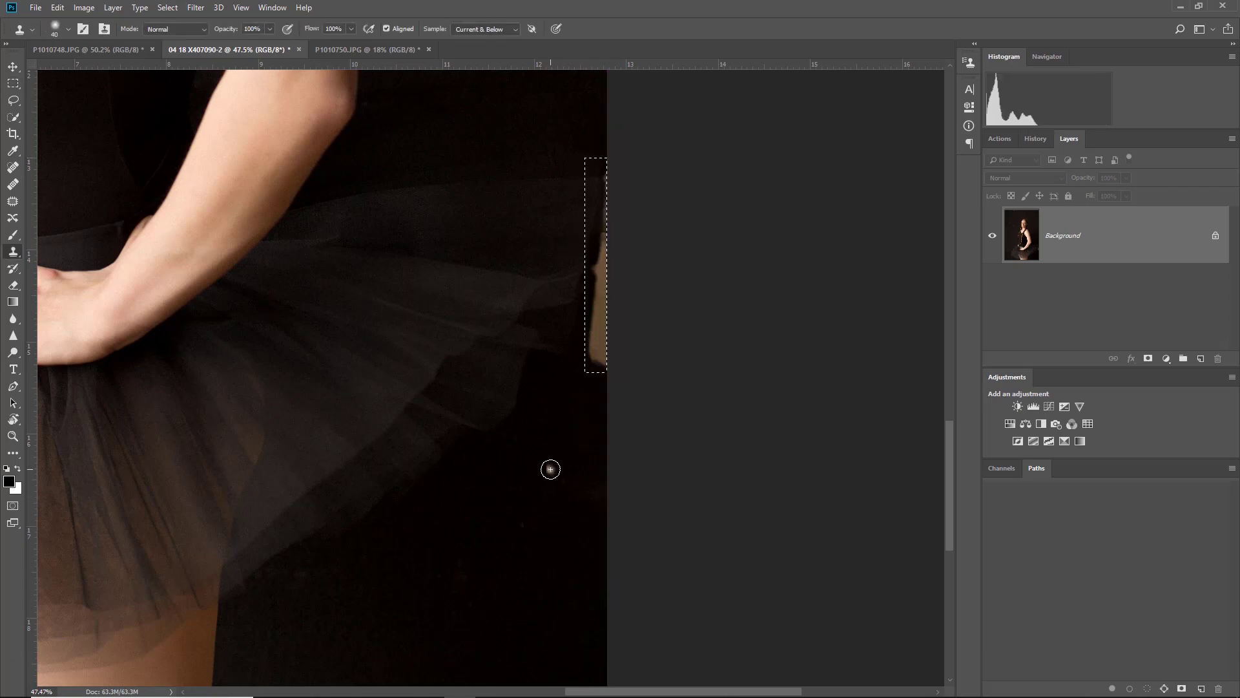
{"action": "key", "text": "bracketright"}
{"action": "key", "text": "bracketright"}
{"action": "key", "text": "bracketright"}
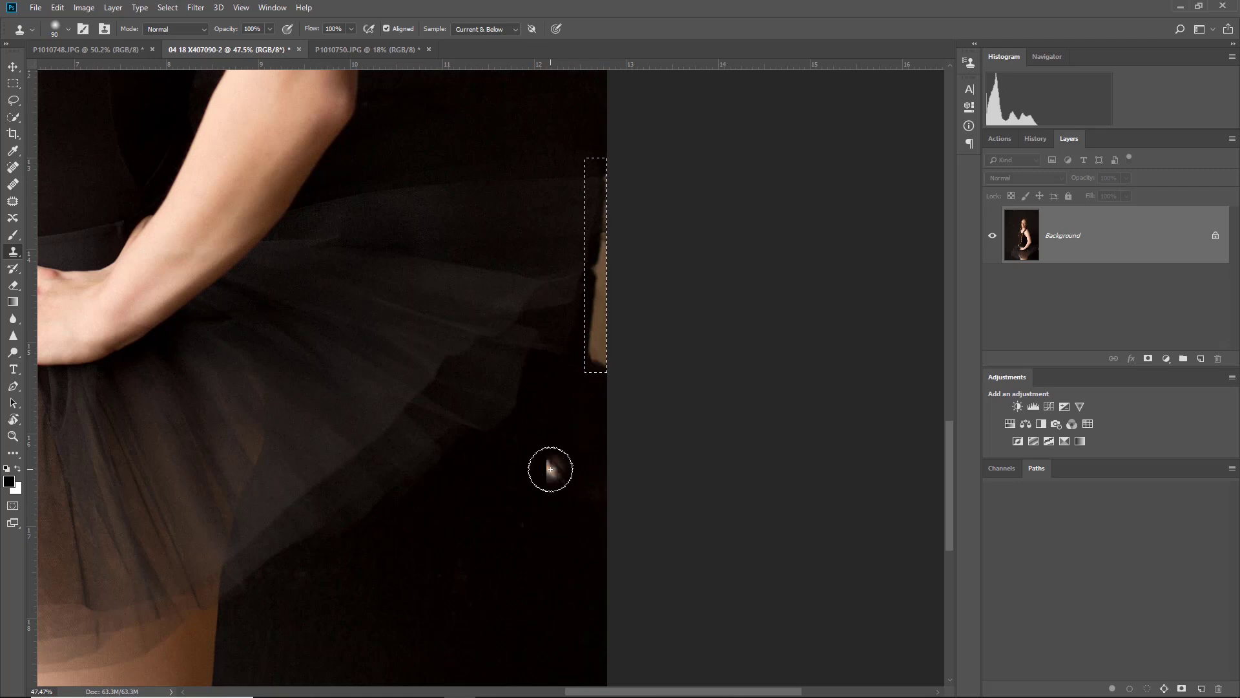
{"action": "left_click_drag", "start_coordinate": [551, 454], "coordinate": [551, 422]}
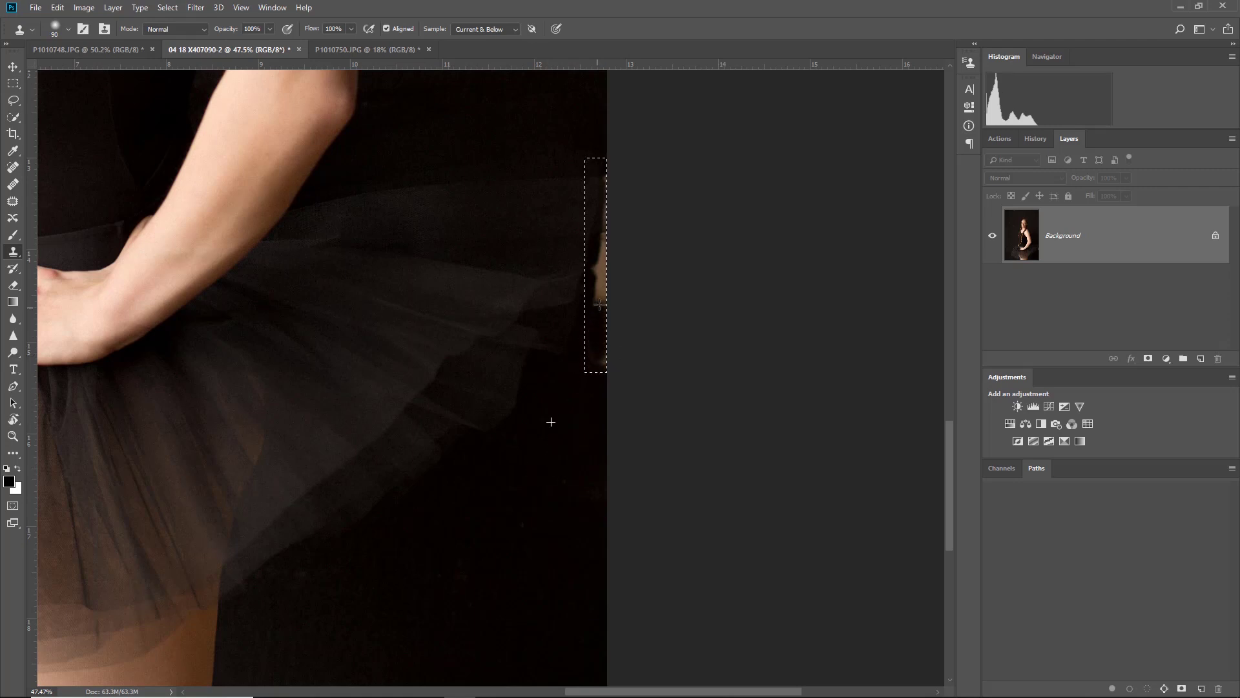
{"action": "mouse_move", "coordinate": [603, 371]}
{"action": "left_mouse_down"}
{"action": "mouse_move", "coordinate": [585, 267]}
{"action": "mouse_move", "coordinate": [597, 139]}
{"action": "mouse_move", "coordinate": [597, 232]}
{"action": "left_mouse_up"}
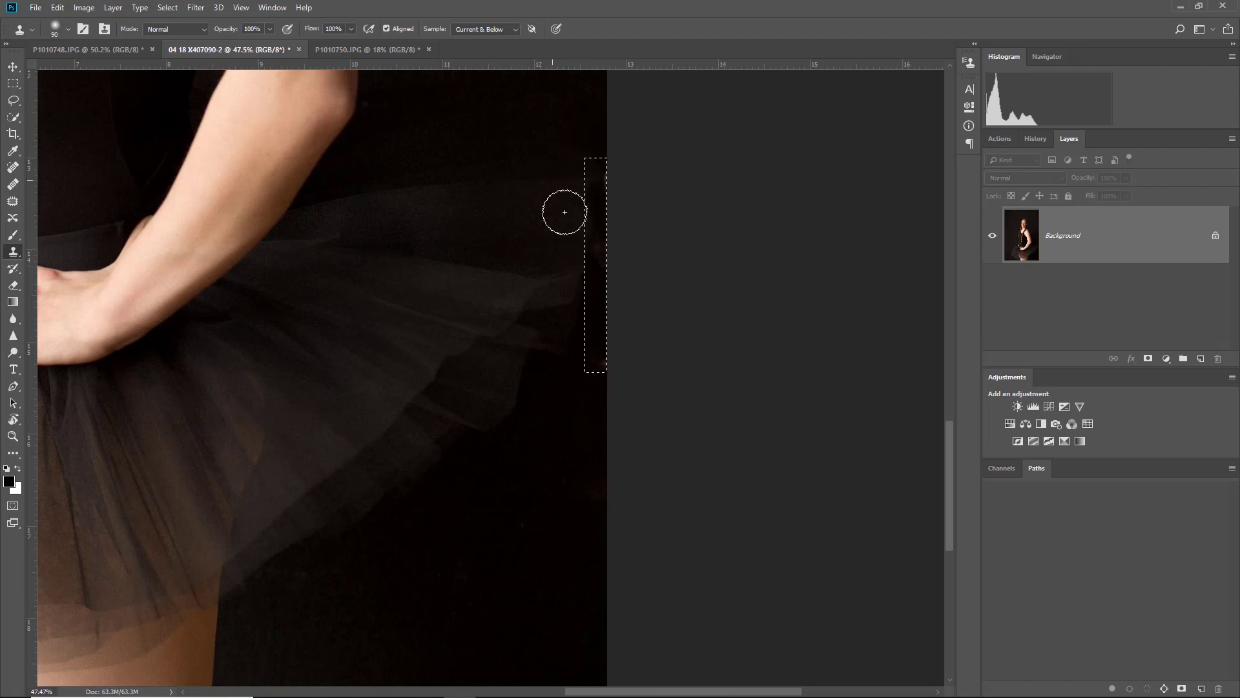
{"action": "scroll", "coordinate": [566, 215], "scroll_direction": "down", "scroll_amount": 3}
{"action": "key", "text": "ctrl+d"}
Extend the crop area slightly beyond the photo's left edge, rotate the photo slightly counterclockwise, and apply the crop.
{"action": "scroll", "coordinate": [555, 216], "scroll_direction": "down", "scroll_amount": 1}
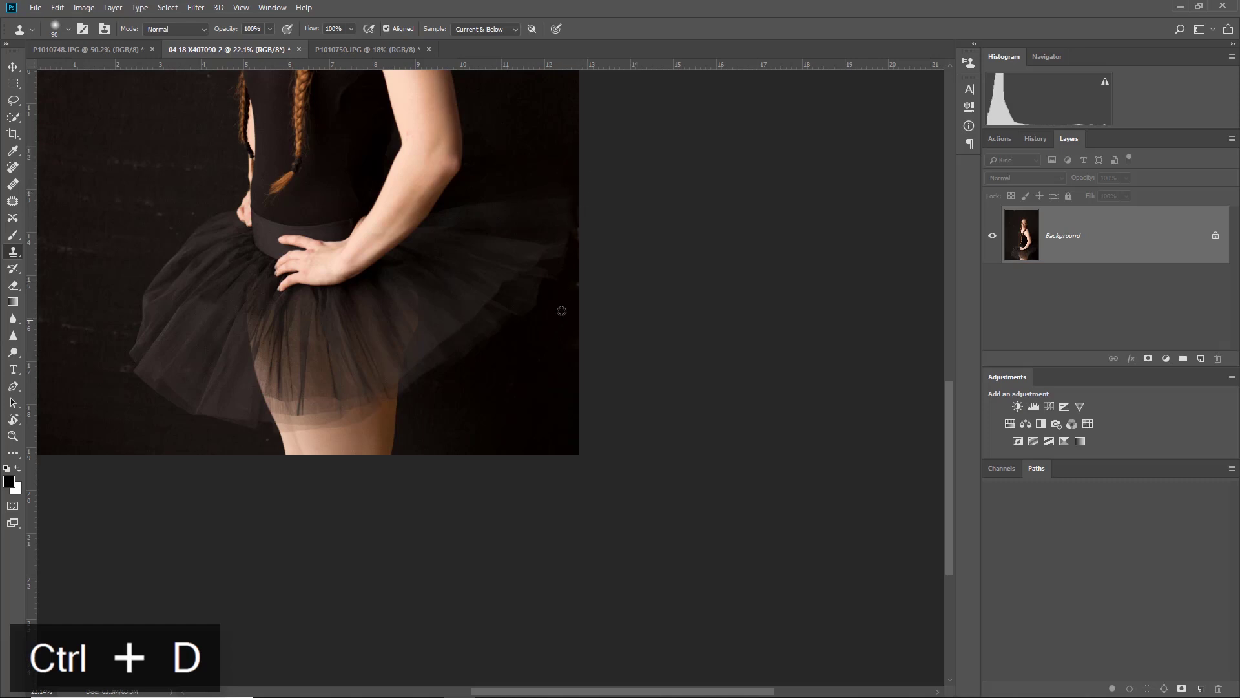
{"action": "scroll", "coordinate": [478, 309], "scroll_direction": "down", "scroll_amount": 5}
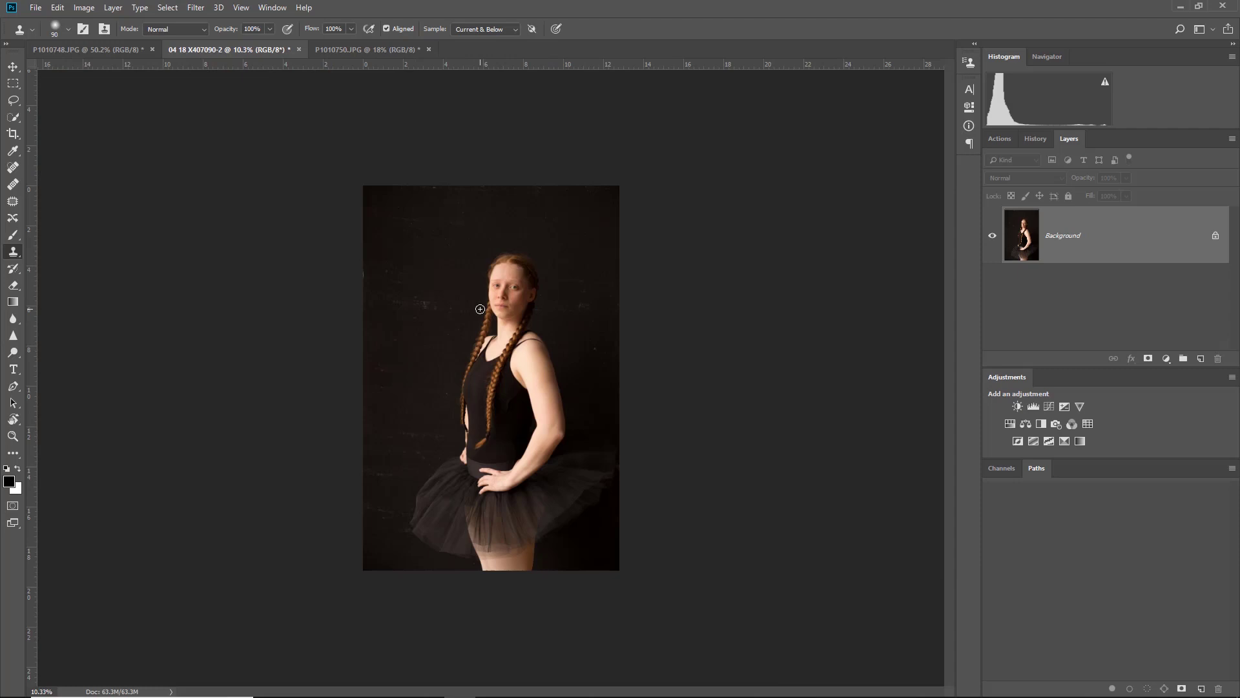
{"action": "scroll", "coordinate": [393, 281], "scroll_direction": "up", "scroll_amount": 2}
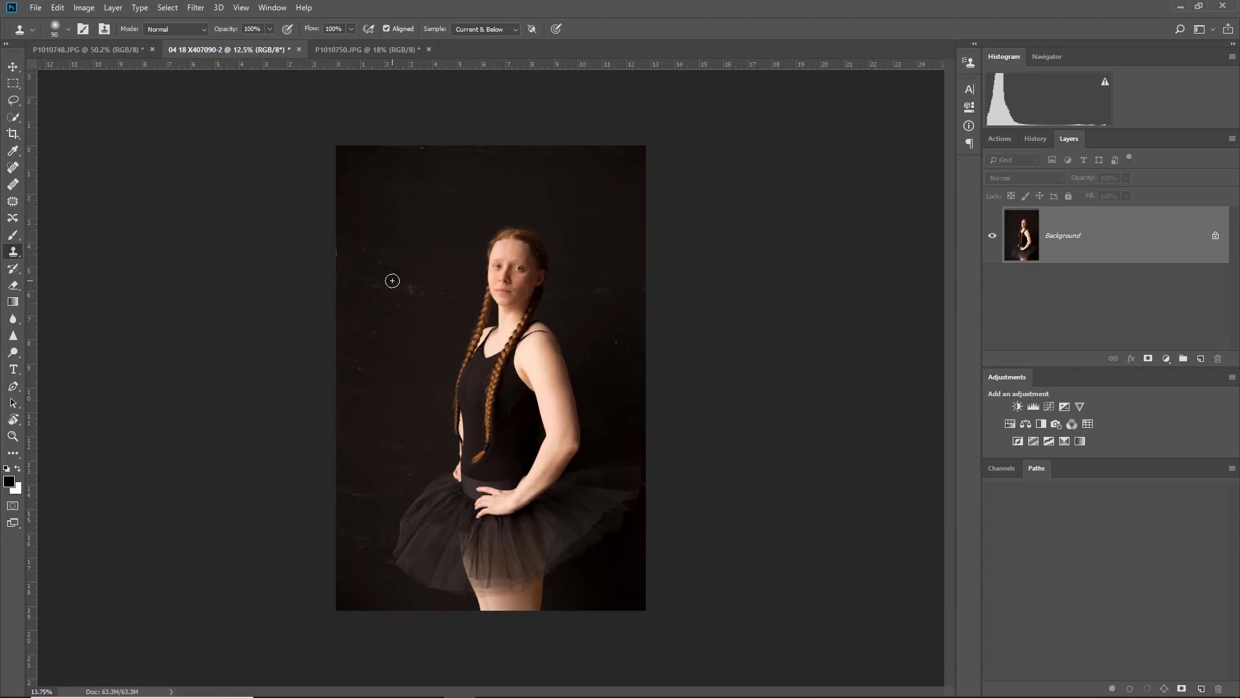
{"action": "scroll", "coordinate": [396, 282], "scroll_direction": "down", "scroll_amount": 1}
{"action": "key", "text": "c"}
{"action": "left_click_drag", "start_coordinate": [336, 378], "coordinate": [332, 378]}
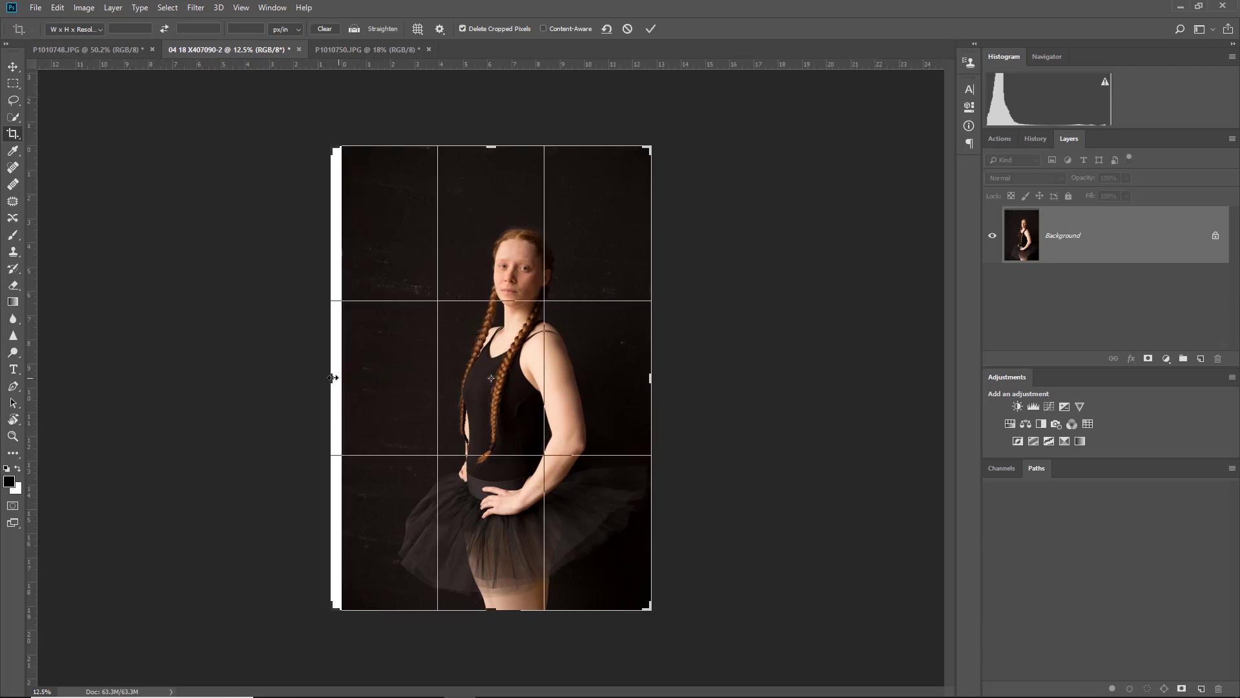
{"action": "left_click_drag", "start_coordinate": [314, 149], "coordinate": [291, 141]}
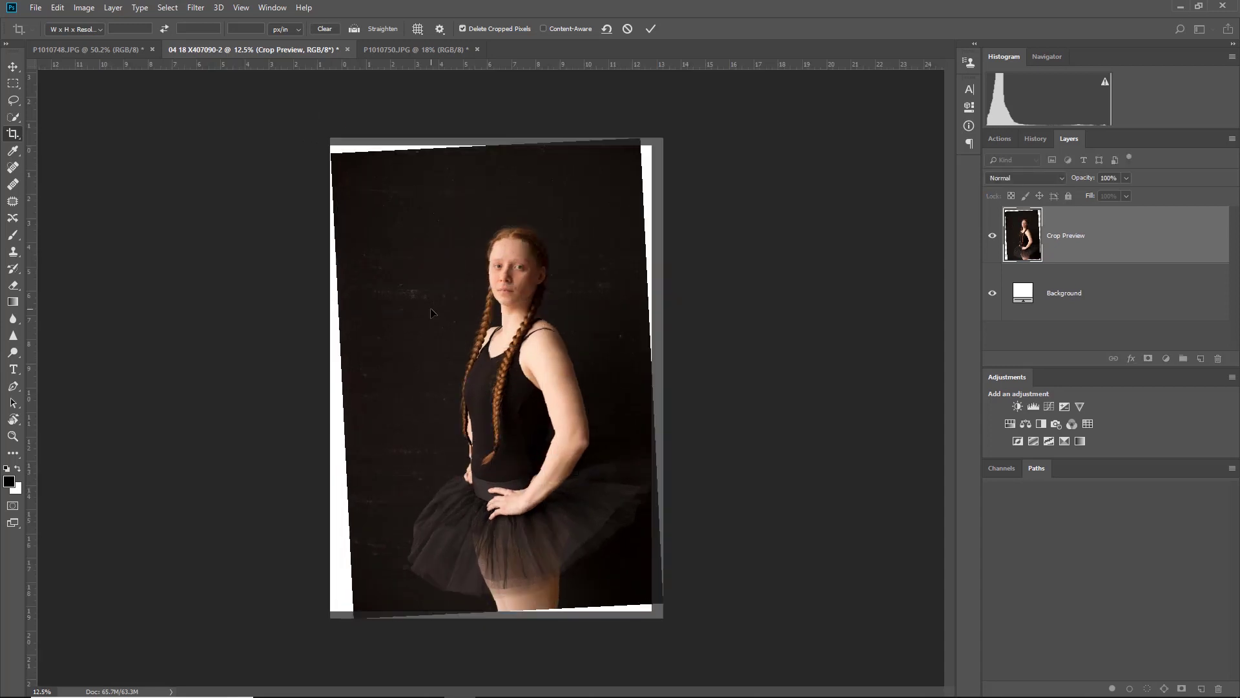
{"action": "key", "text": "Return"}
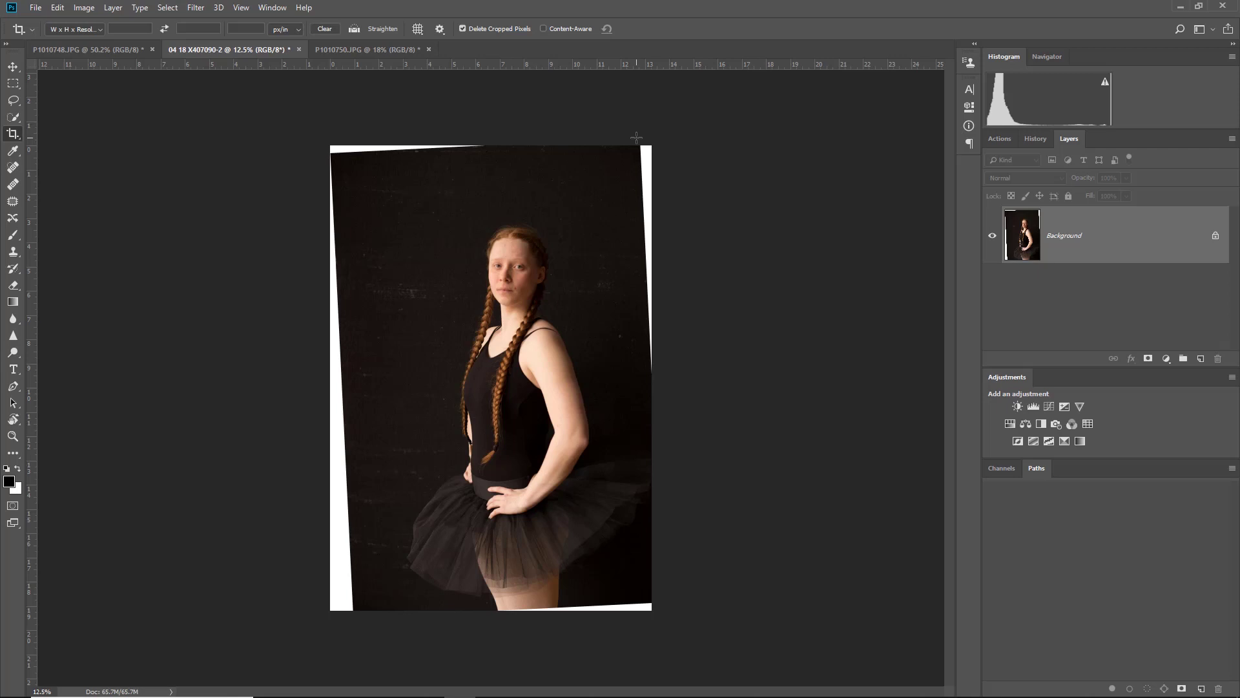
Clone dark backdrop over the white wedge along the photo's top edge with the Clone Stamp at brush size 200.
{"action": "key", "text": "s"}
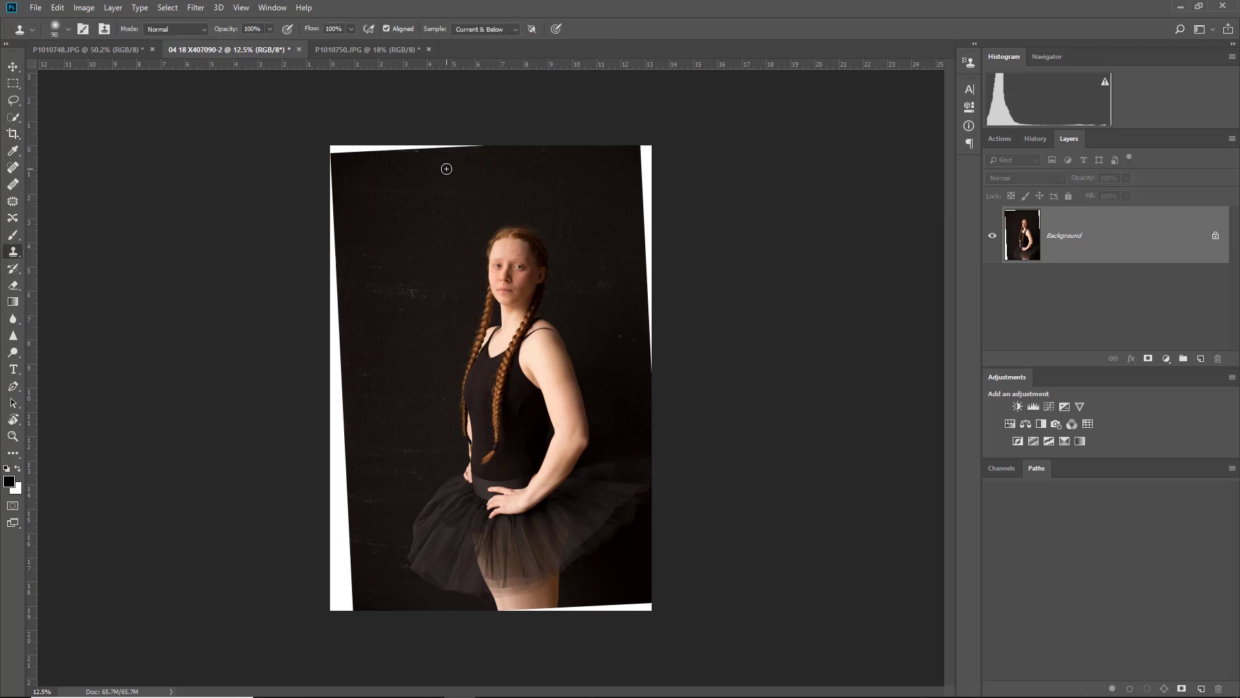
{"action": "key", "text": "bracketright"}
{"action": "key", "text": "bracketright"}
{"action": "key", "text": "bracketright"}
{"action": "key", "text": "bracketright"}
{"action": "key", "text": "bracketright"}
{"action": "left_click", "coordinate": [16, 255]}
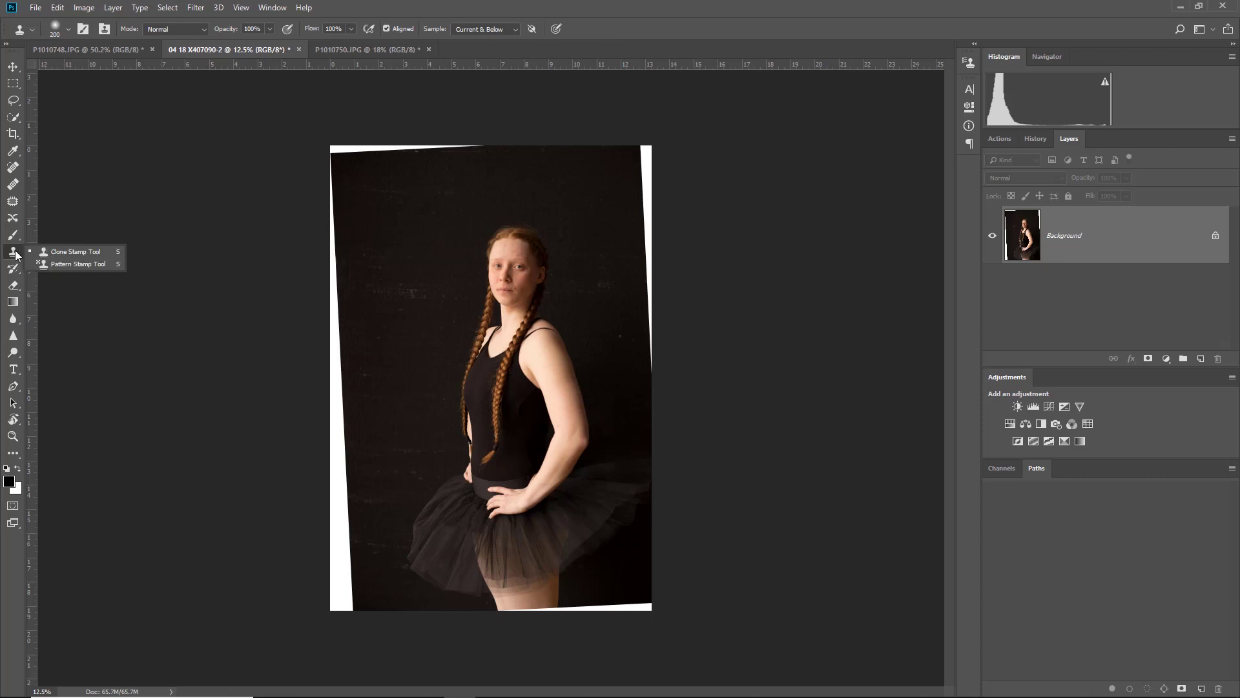
{"action": "left_click", "coordinate": [72, 249]}
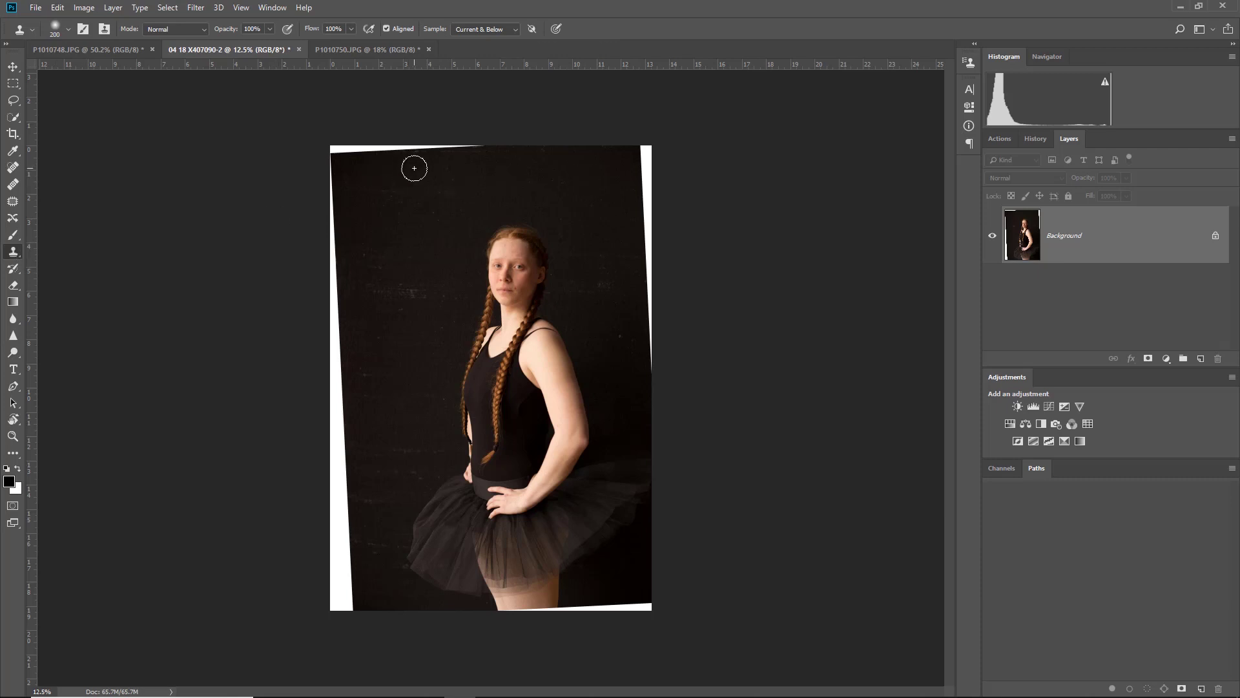
{"action": "left_click_drag", "start_coordinate": [481, 148], "coordinate": [335, 146]}
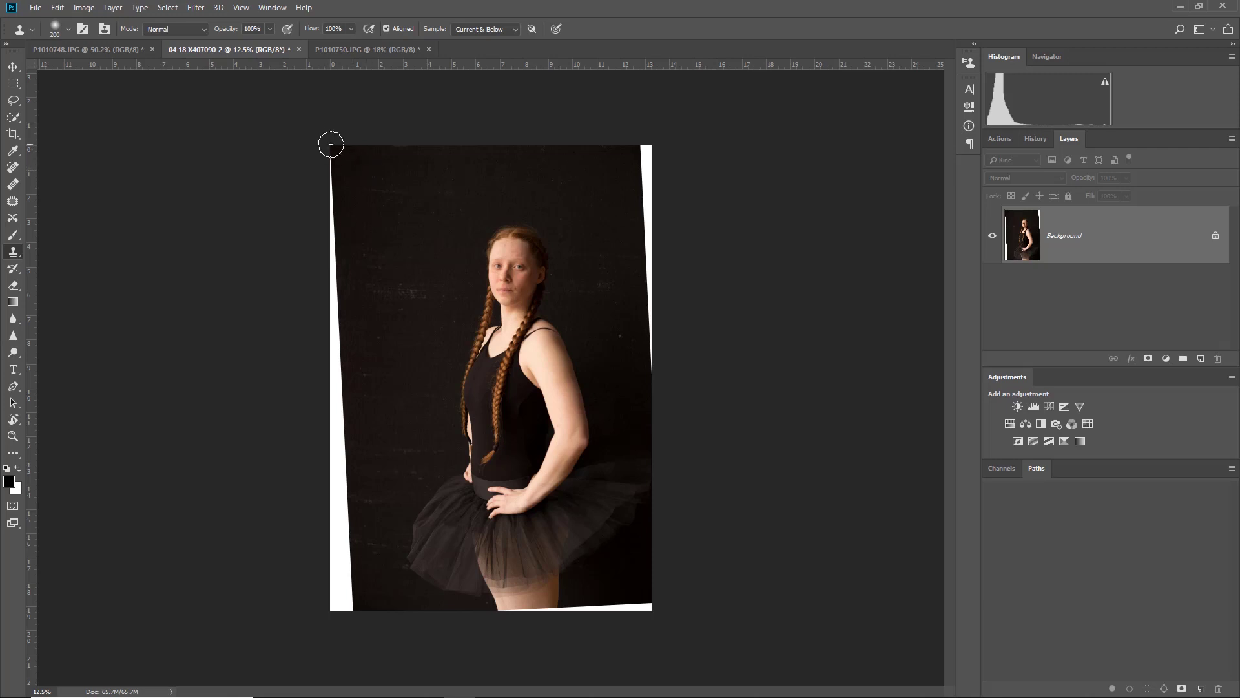
Content-Aware fill the upper and middle sections of the white wedge along the photo's left edge using rectangular selections.
{"action": "key", "text": "m"}
{"action": "left_click_drag", "start_coordinate": [321, 144], "coordinate": [347, 382]}
{"action": "key", "text": "BackSpace"}
{"action": "key", "text": "Return"}
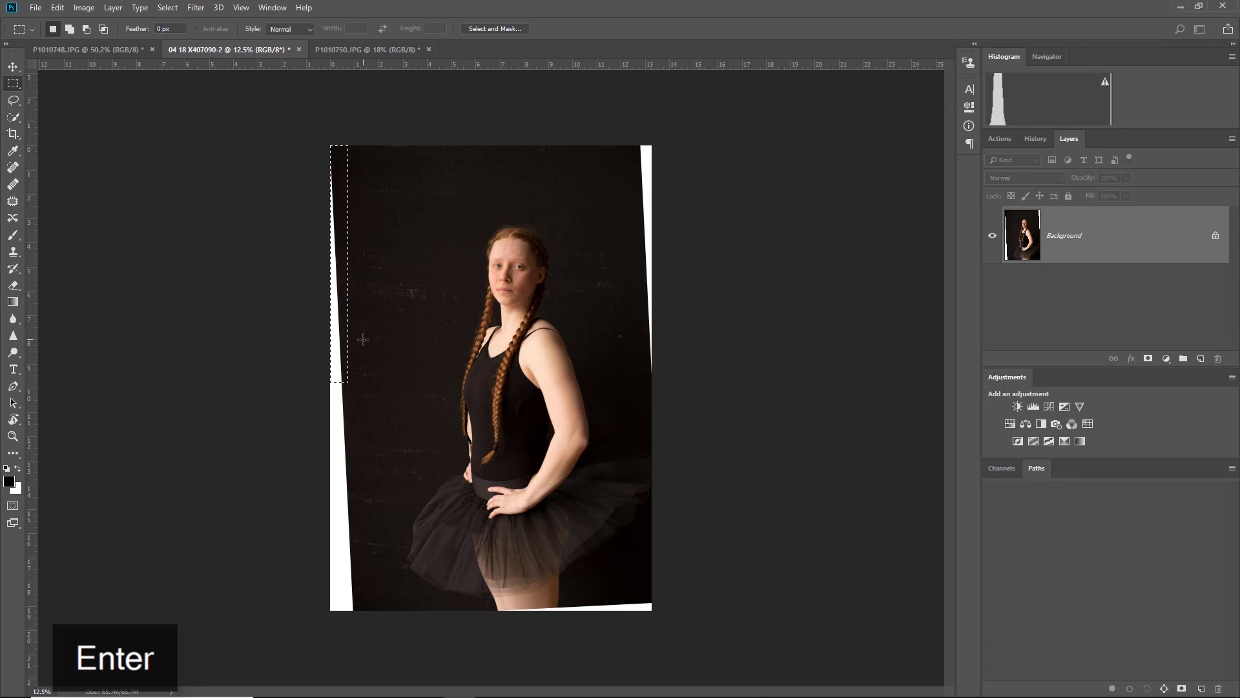
{"action": "left_click_drag", "start_coordinate": [317, 343], "coordinate": [356, 542]}
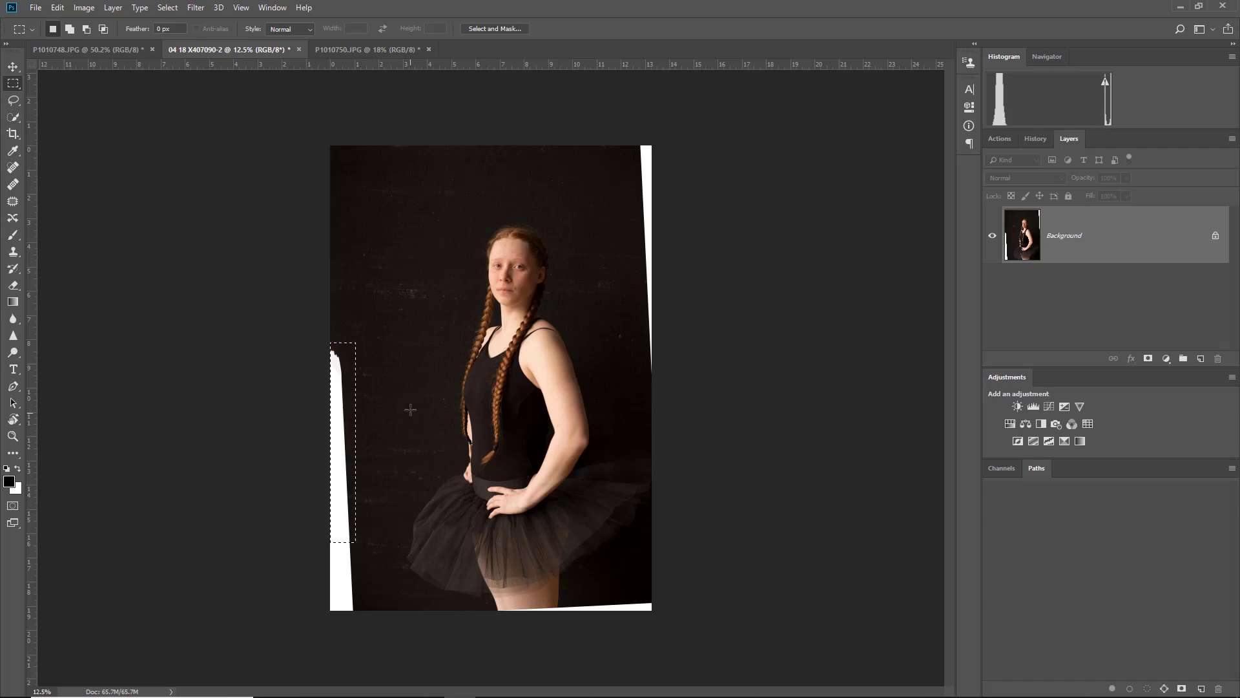
{"action": "key", "text": "BackSpace"}
{"action": "key", "text": "Return"}
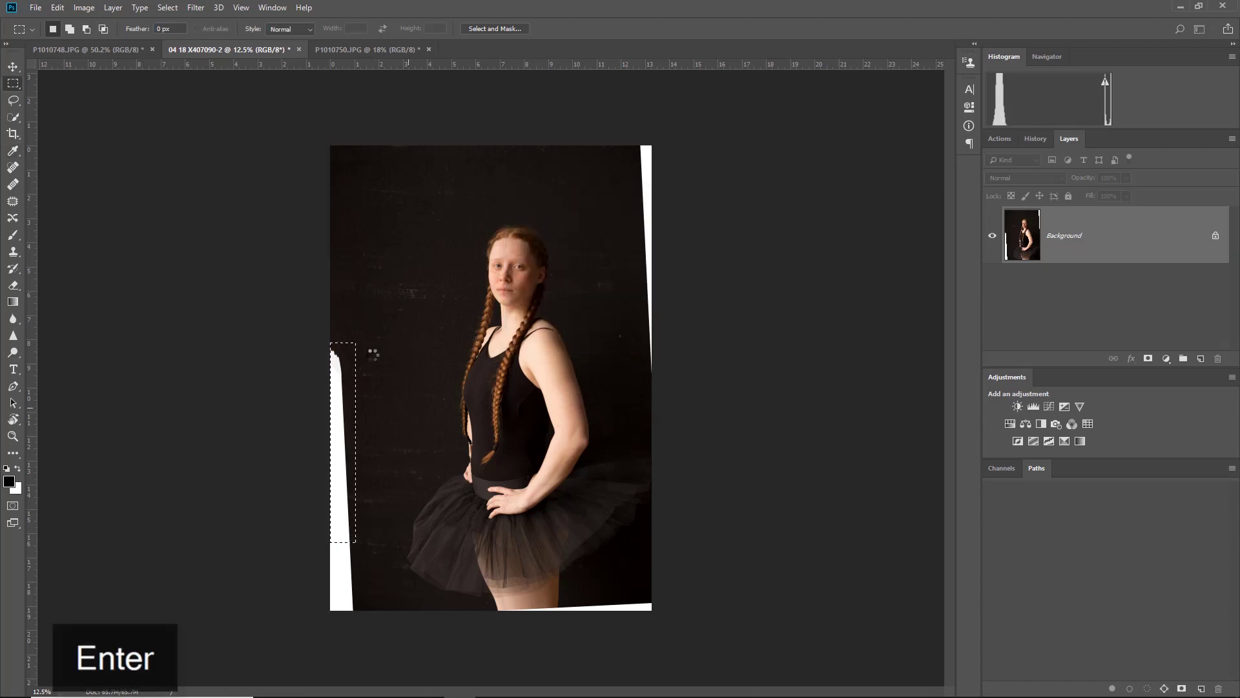
Select the rest of the white wedge in the photo's lower-left corner and replace it with a Content-Aware fill.
{"action": "left_click", "coordinate": [366, 448]}
{"action": "left_click_drag", "start_coordinate": [320, 490], "coordinate": [361, 614]}
{"action": "key", "text": "shift+BackSpace"}
{"action": "key", "text": "Return"}
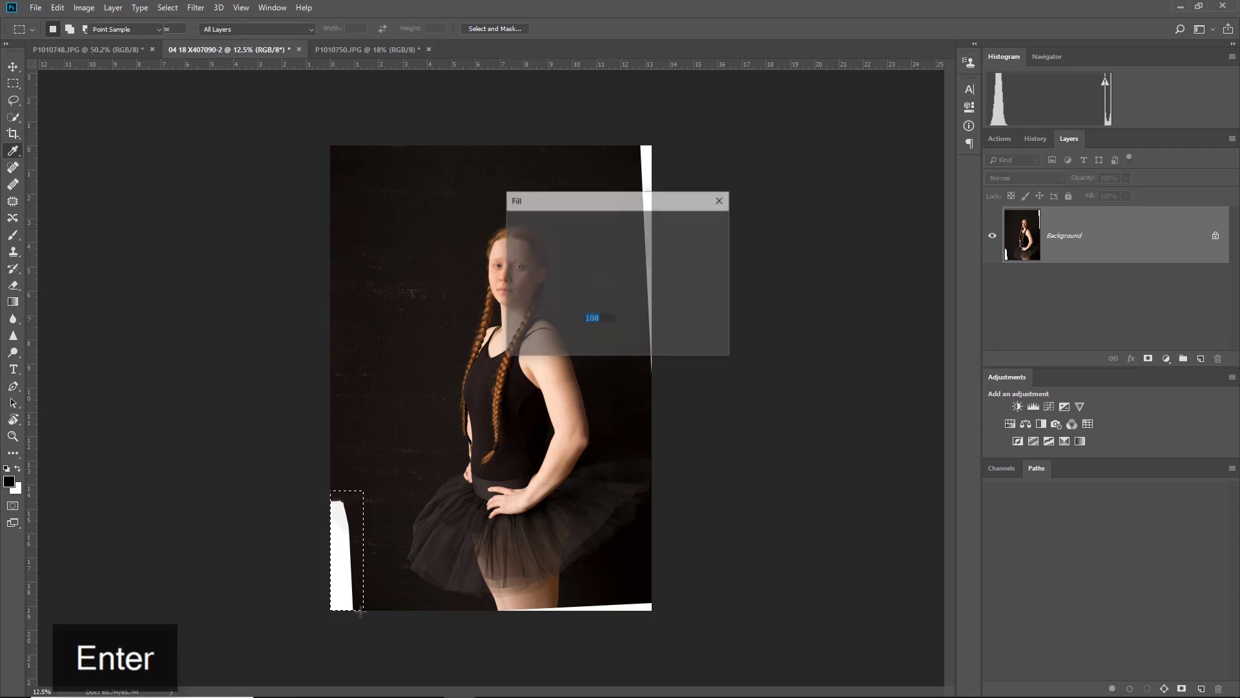
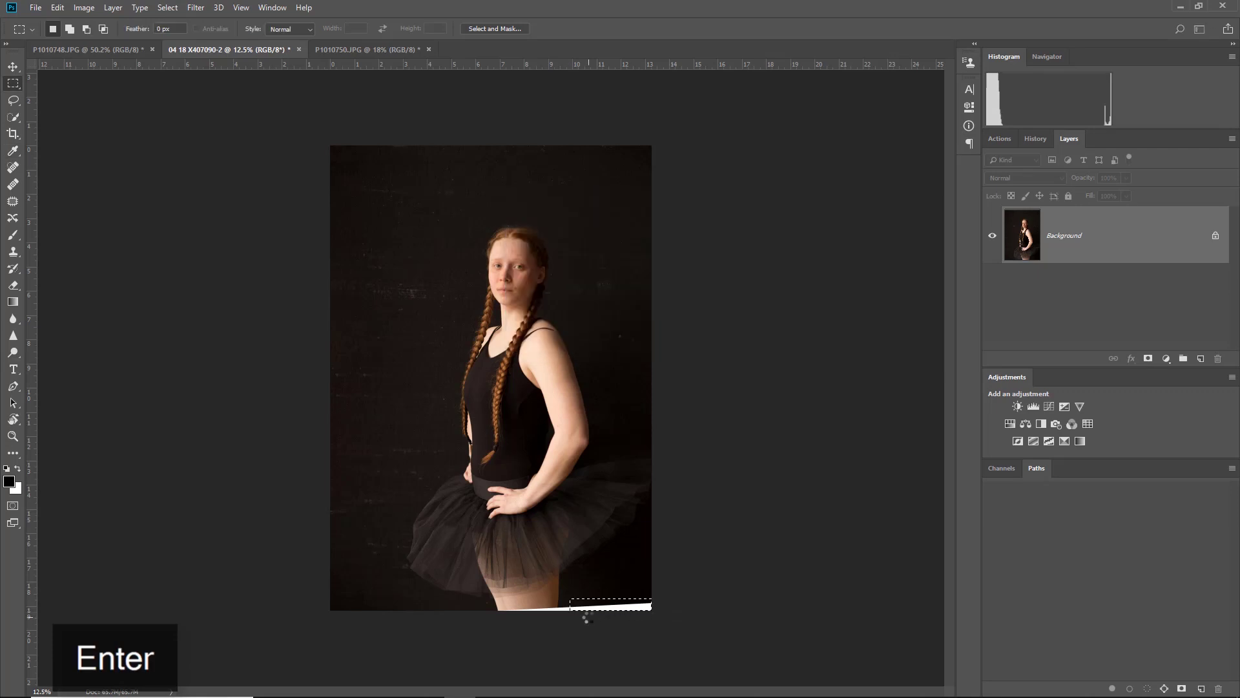
Deselect the filled area, and clone leg skin and dark backdrop over the remaining white wedge along the photo's bottom edge.
{"action": "scroll", "coordinate": [586, 618], "scroll_direction": "up", "scroll_amount": 5}
{"action": "scroll", "coordinate": [588, 583], "scroll_direction": "up", "scroll_amount": 5}
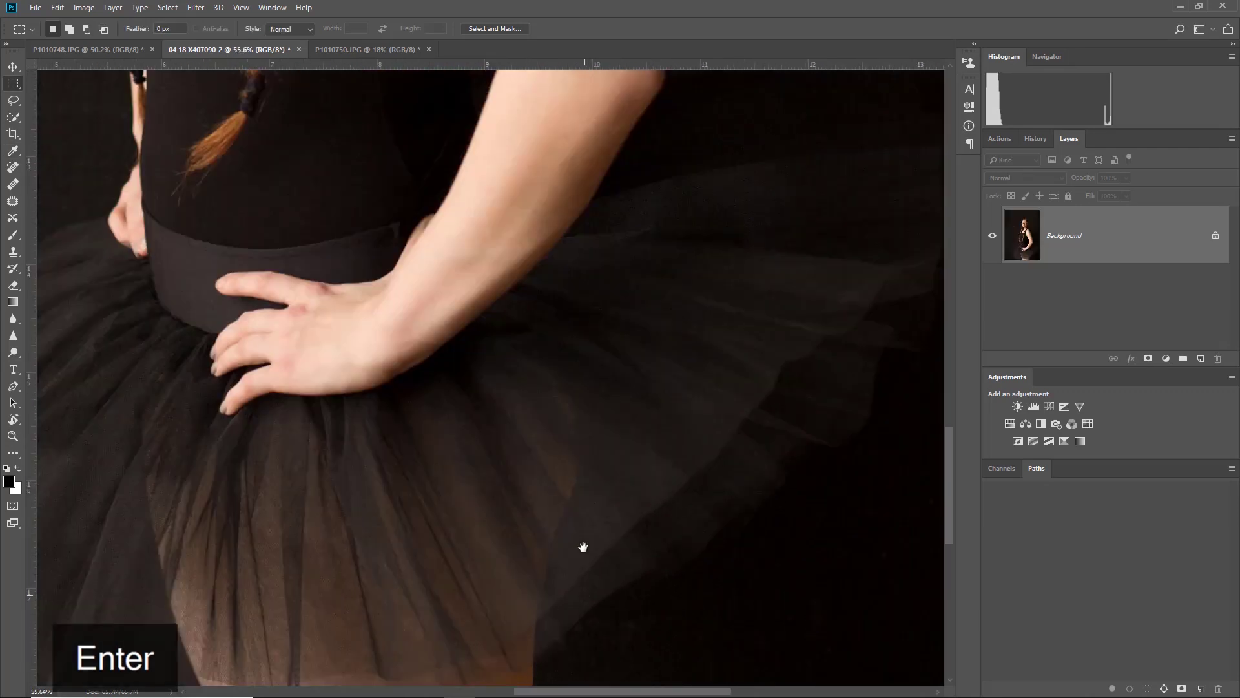
{"action": "key", "text": "ctrl+d"}
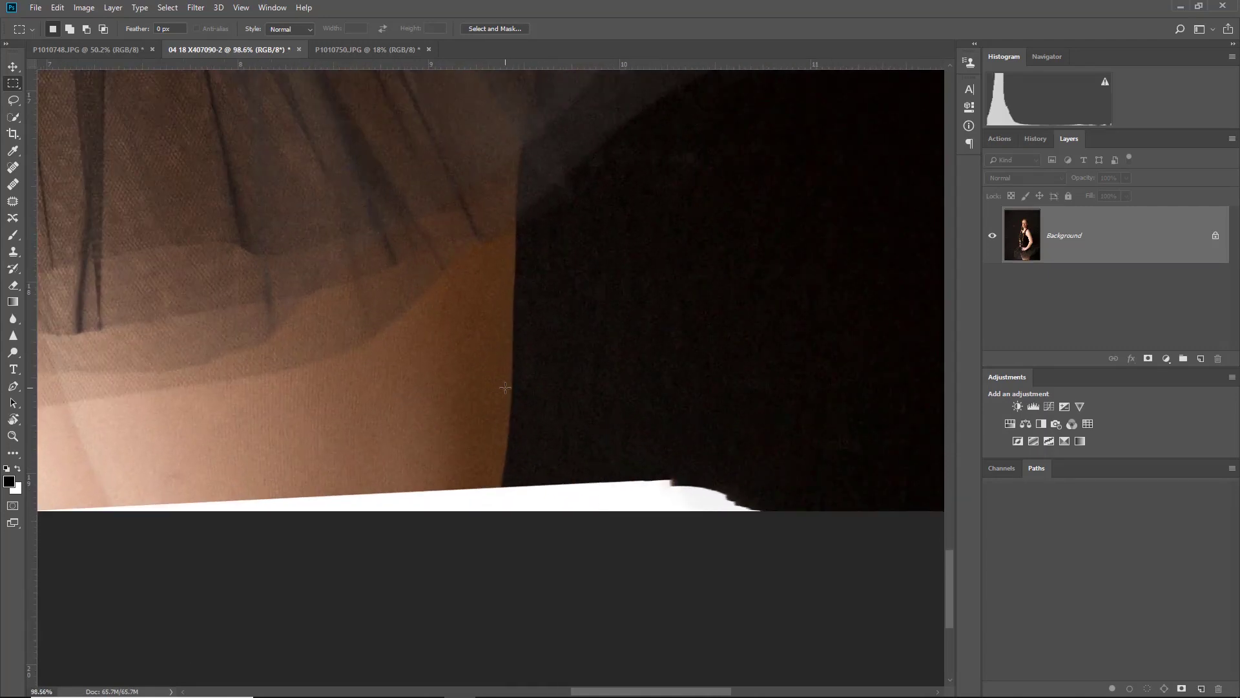
{"action": "key", "text": "s"}
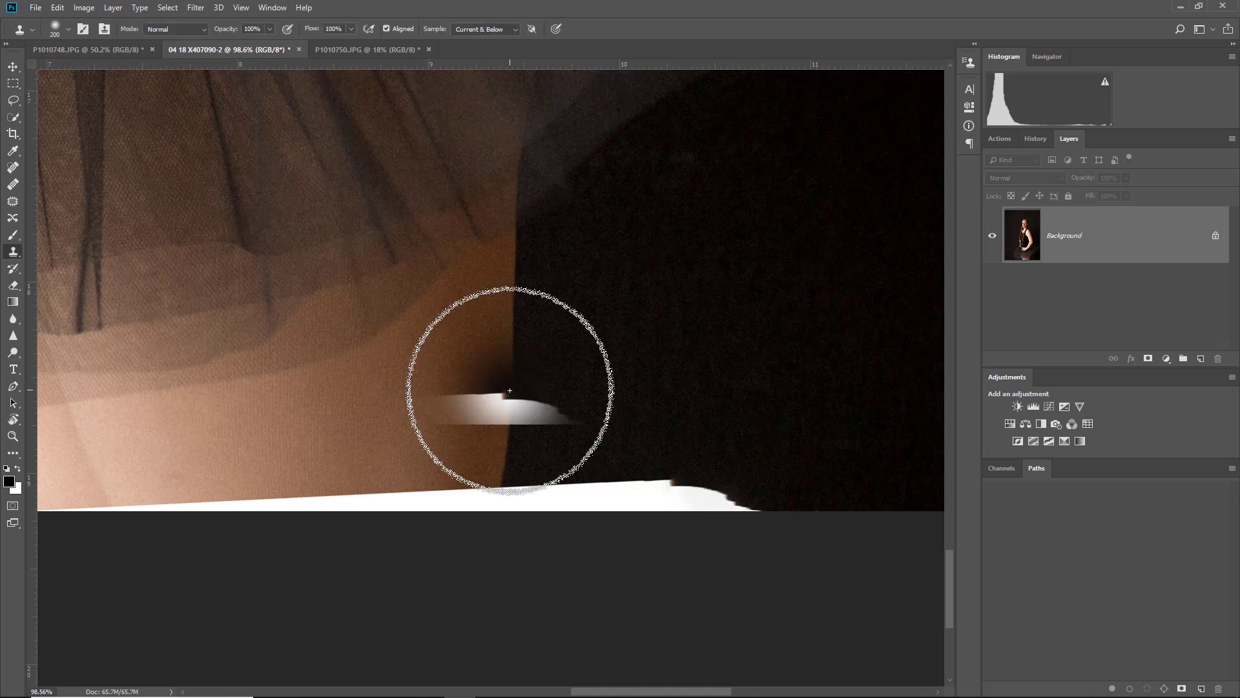
{"action": "left_click", "coordinate": [510, 390], "text": "alt"}
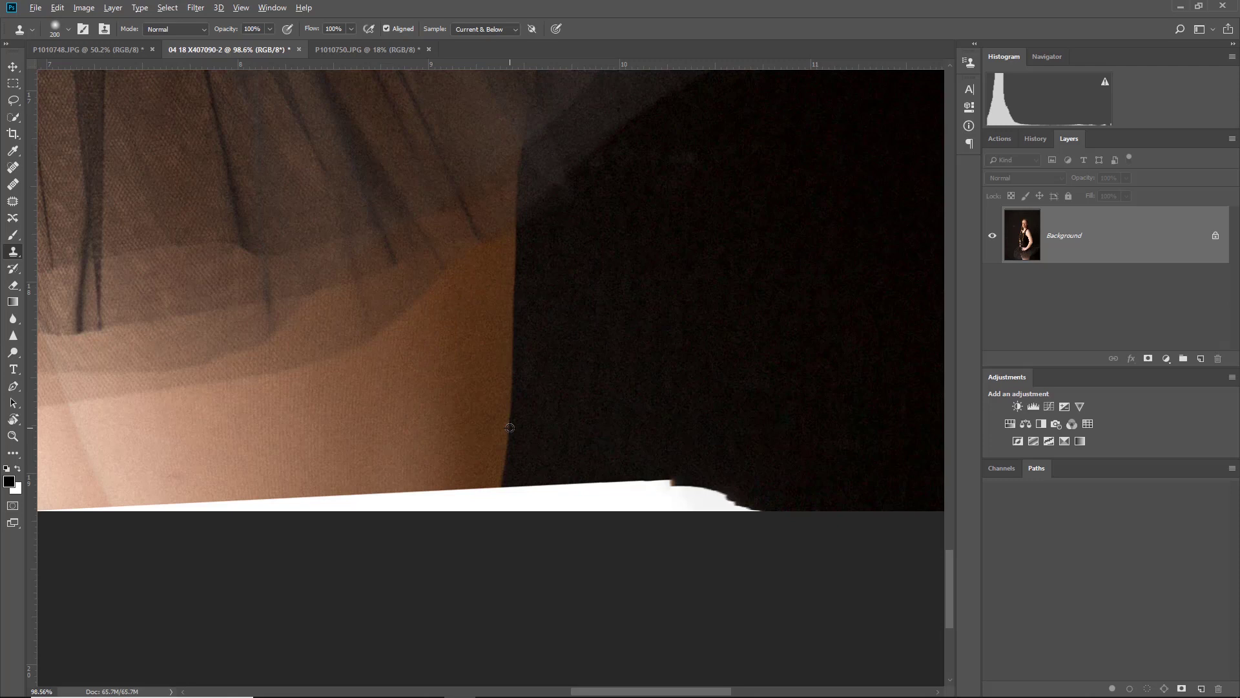
{"action": "mouse_move", "coordinate": [496, 482]}
{"action": "left_mouse_down"}
{"action": "mouse_move", "coordinate": [502, 495]}
{"action": "mouse_move", "coordinate": [129, 501]}
{"action": "mouse_move", "coordinate": [143, 503]}
{"action": "left_mouse_up"}
{"action": "left_click_drag", "start_coordinate": [510, 496], "coordinate": [808, 504]}
{"action": "scroll", "coordinate": [685, 452], "scroll_direction": "down", "scroll_amount": 1}
{"action": "scroll", "coordinate": [685, 452], "scroll_direction": "down", "scroll_amount": 6}
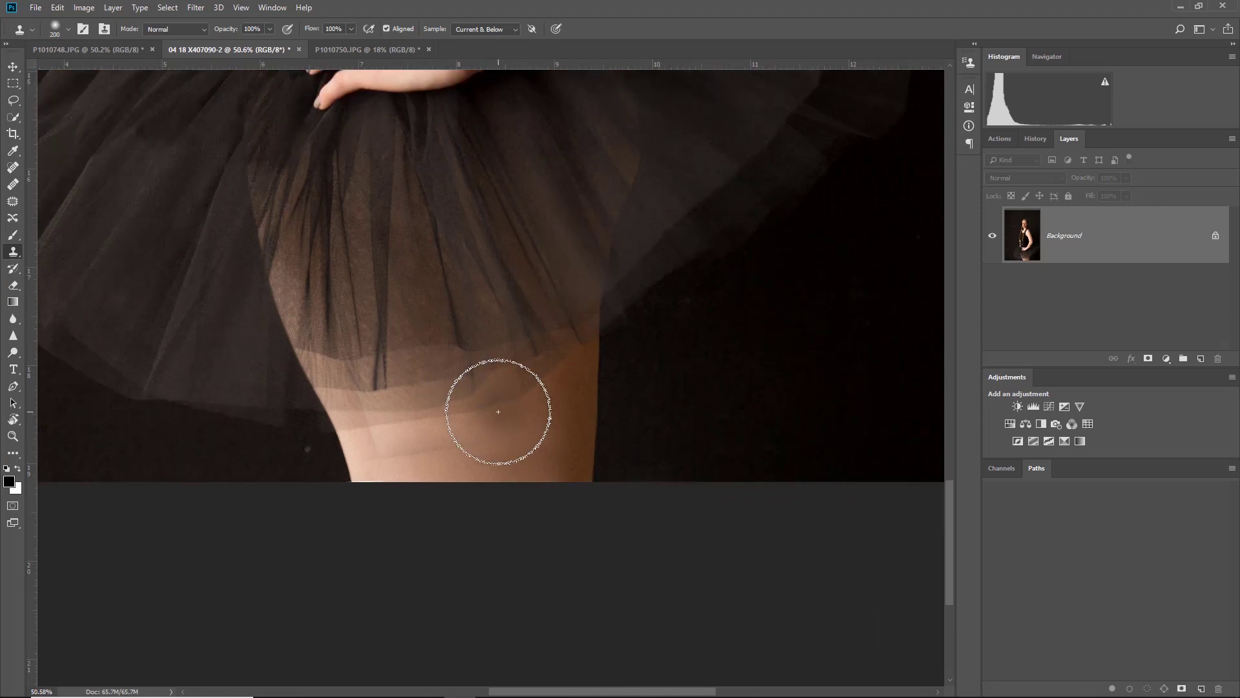
Set the history source to the Deselect state before the last marquee fill, and restore the tutu's lower hem with the Eraser's Erase to History option.
{"action": "key", "text": "e"}
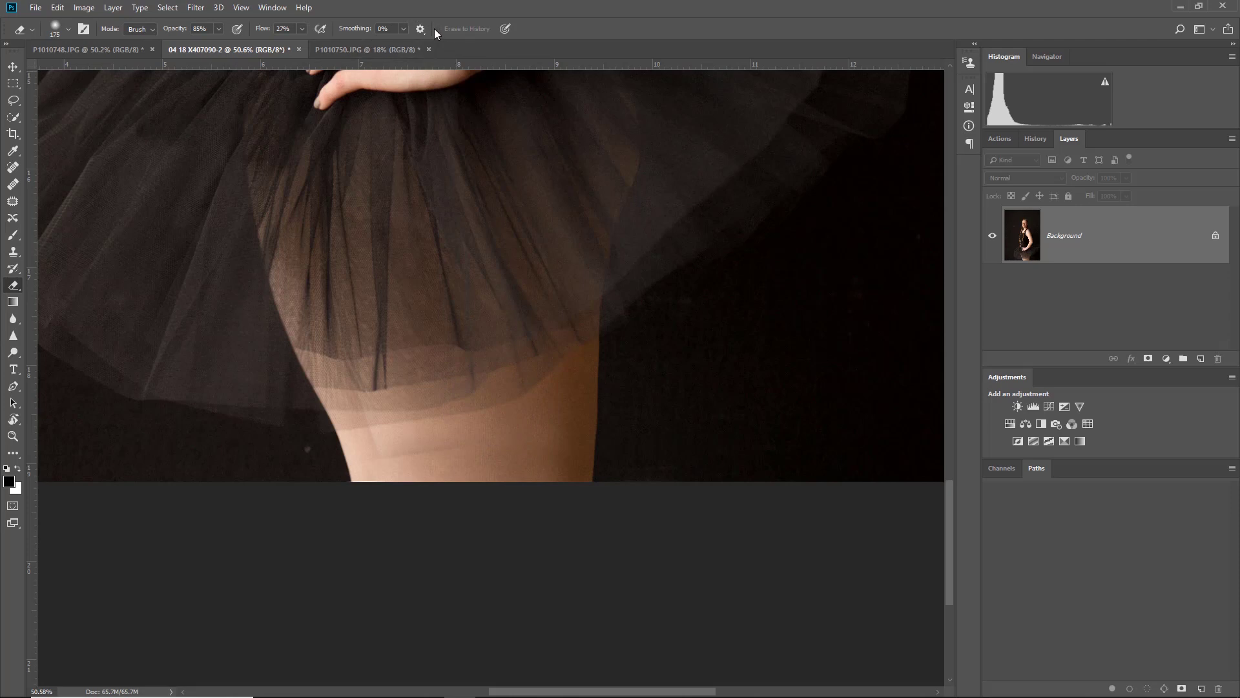
{"action": "left_click", "coordinate": [1036, 139]}
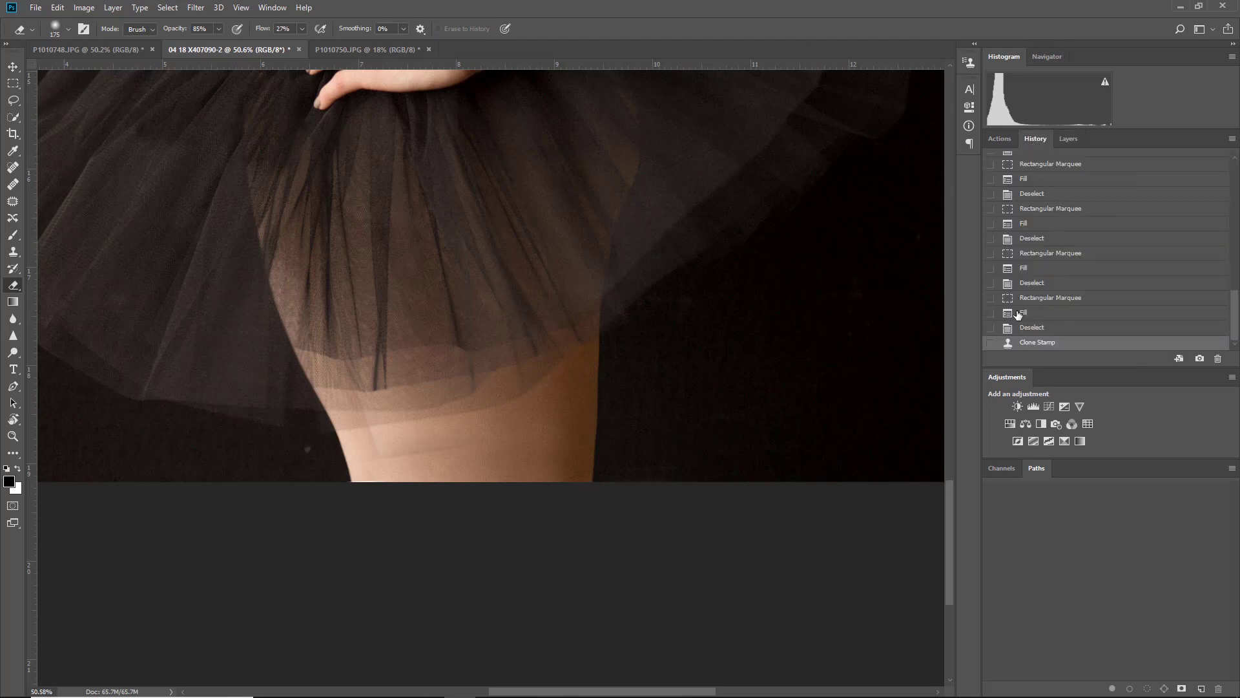
{"action": "left_click", "coordinate": [991, 284]}
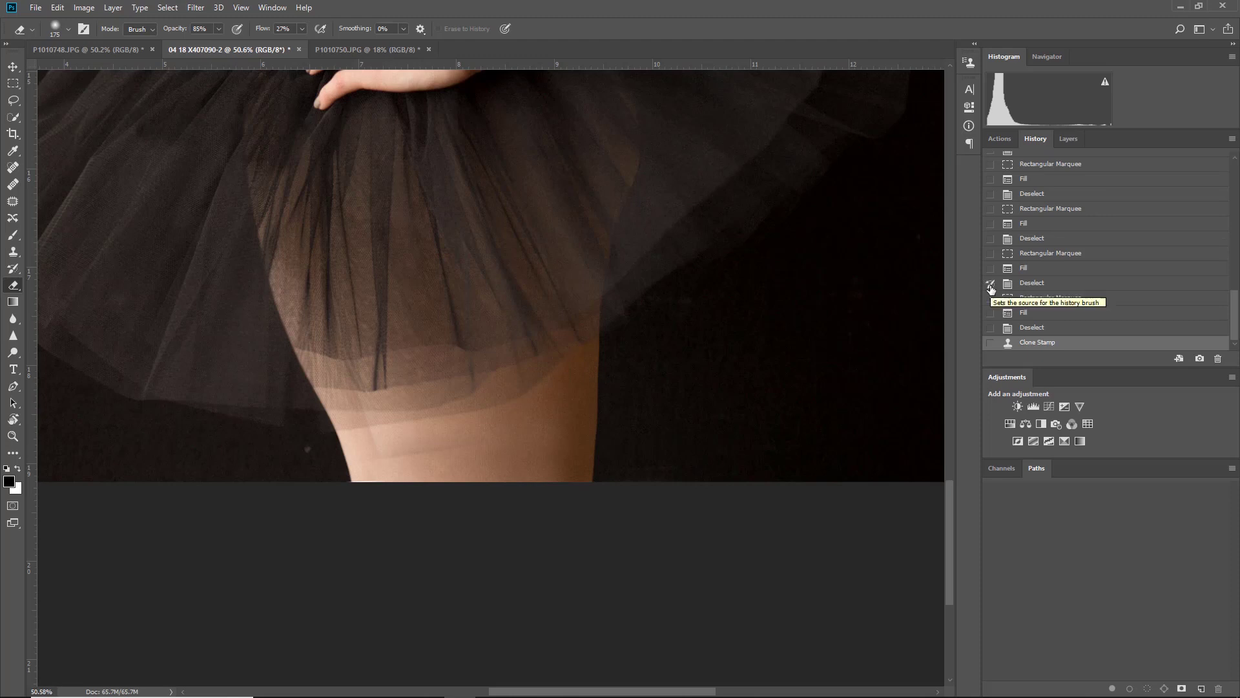
{"action": "left_click", "coordinate": [13, 67]}
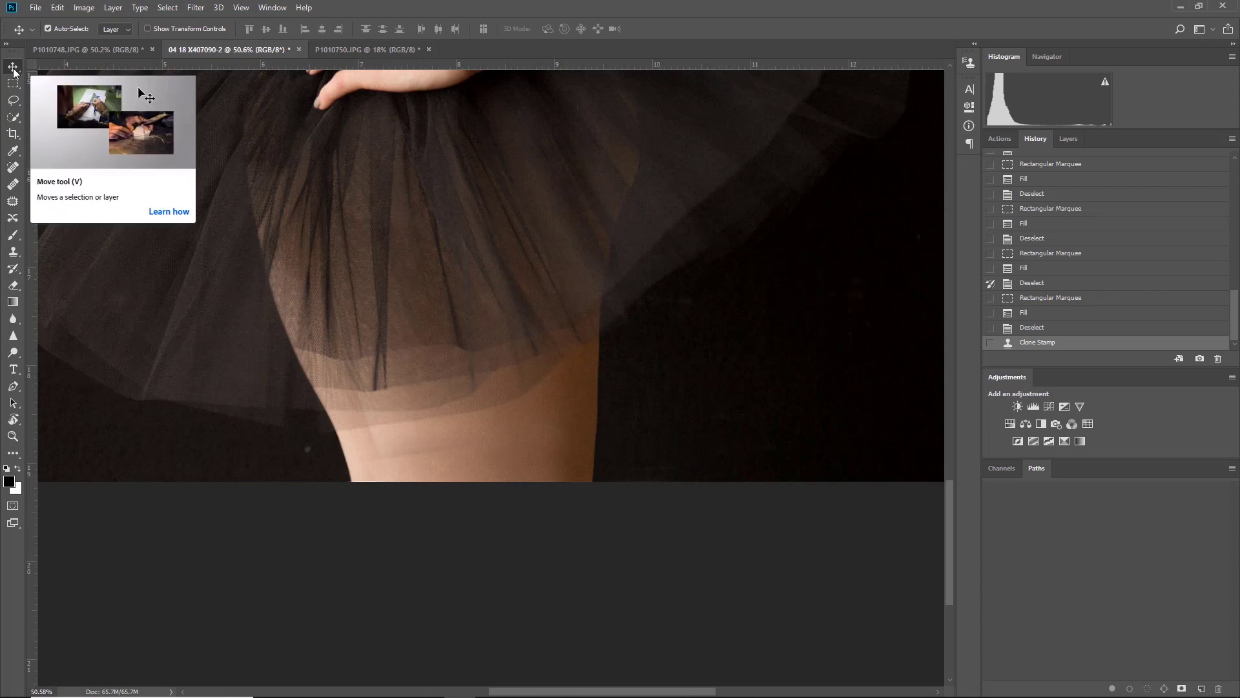
{"action": "left_click", "coordinate": [13, 285]}
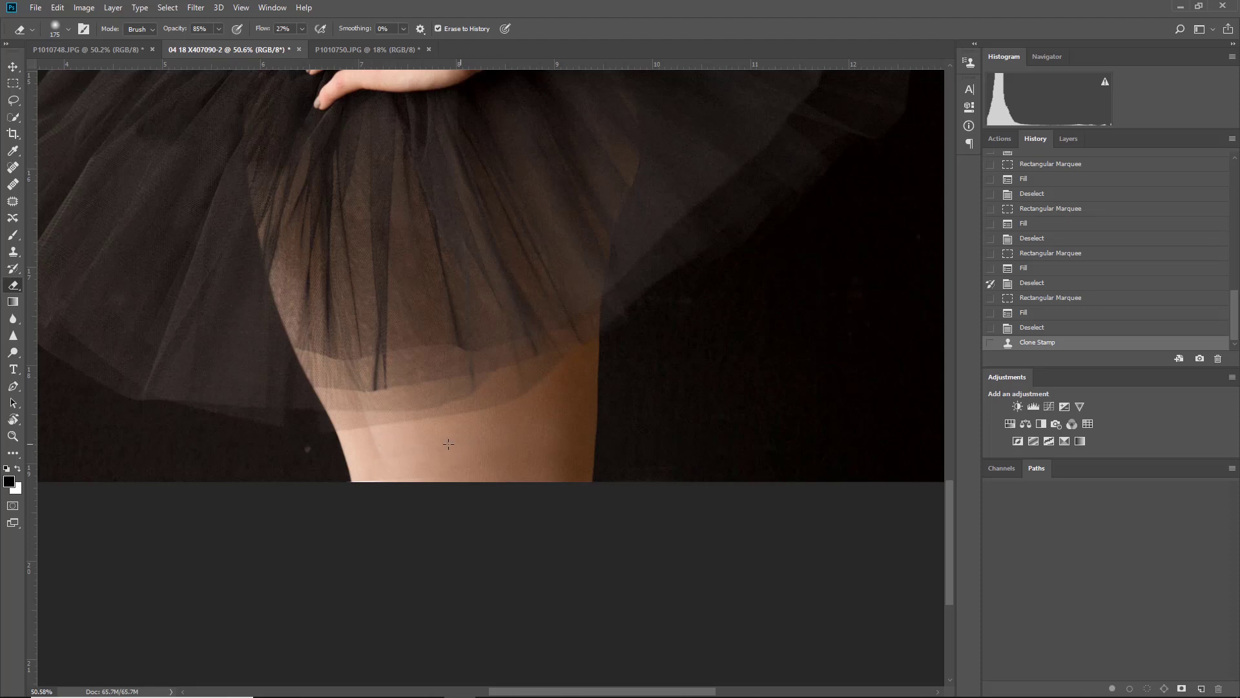
{"action": "left_click", "coordinate": [446, 370]}
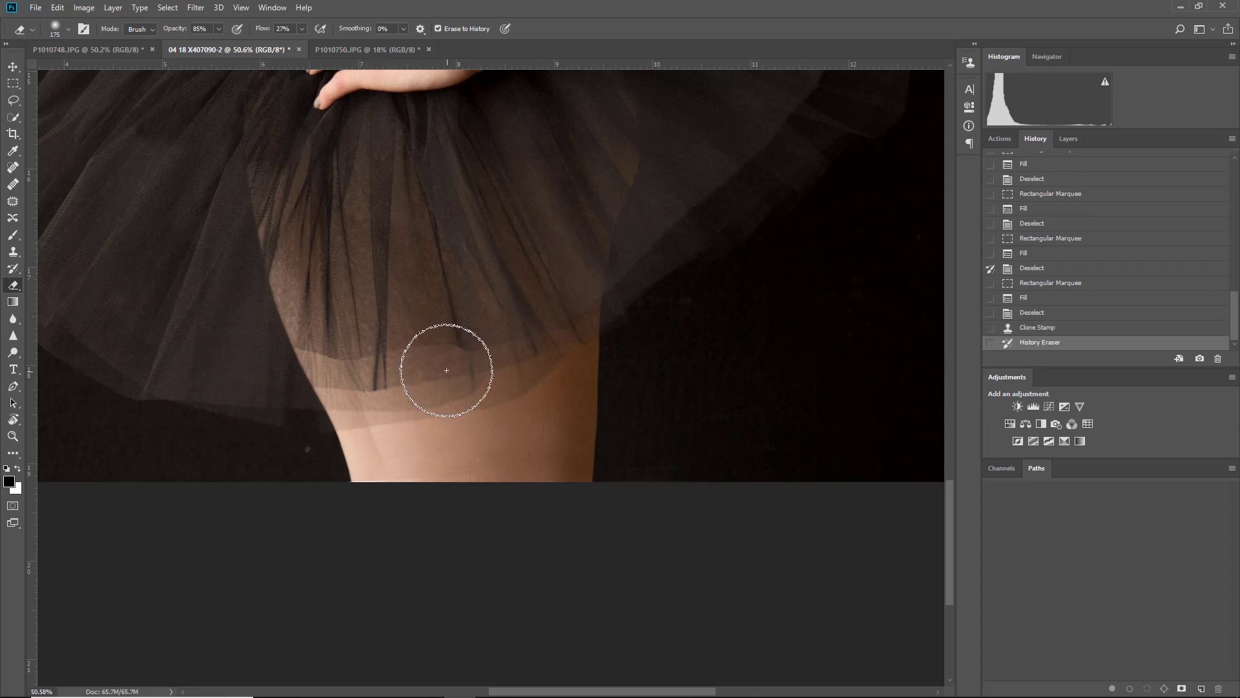
Review the retouched results in the dancer, canal and photographer photos, and return to the dancer photo.
{"action": "scroll", "coordinate": [442, 370], "scroll_direction": "down", "scroll_amount": 6}
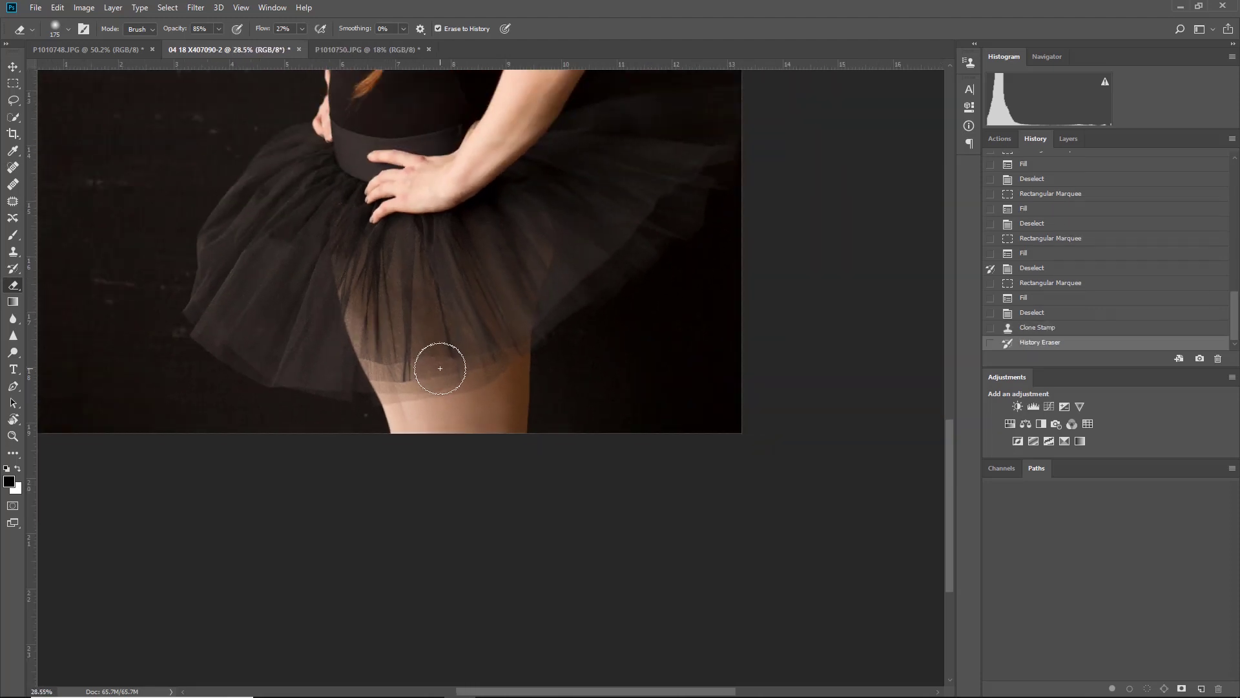
{"action": "scroll", "coordinate": [509, 366], "scroll_direction": "down", "scroll_amount": 2}
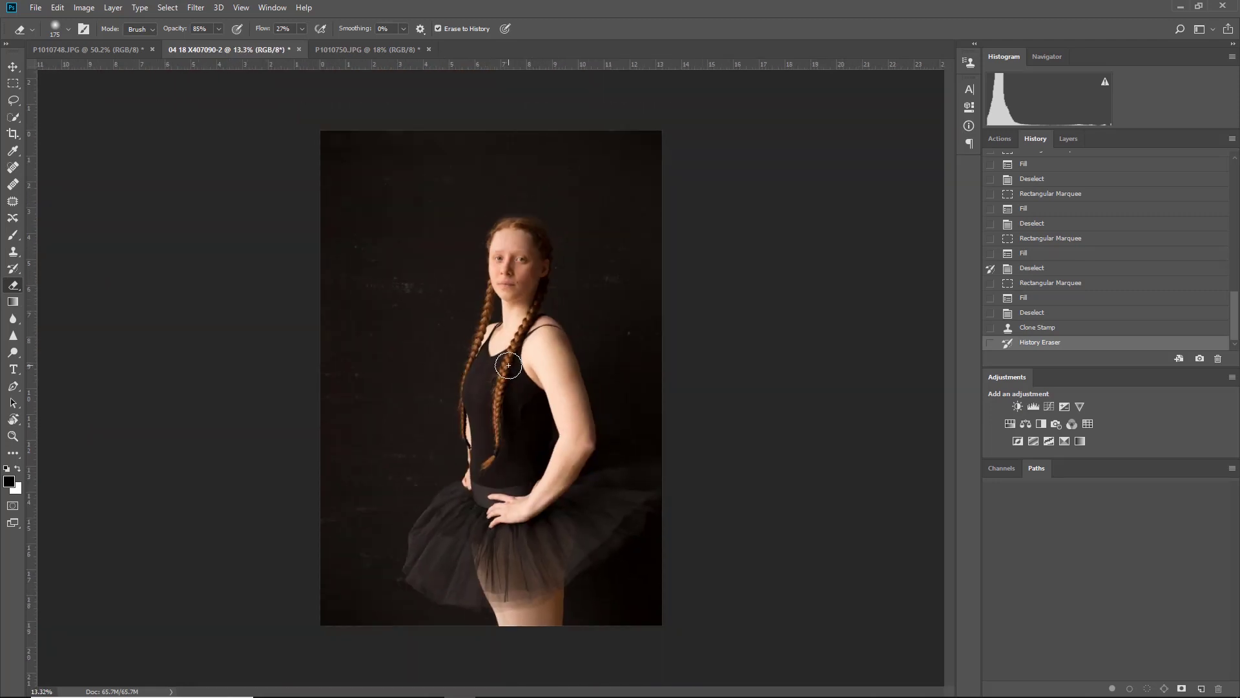
{"action": "left_click", "coordinate": [121, 48]}
{"action": "scroll", "coordinate": [546, 352], "scroll_direction": "down", "scroll_amount": 3}
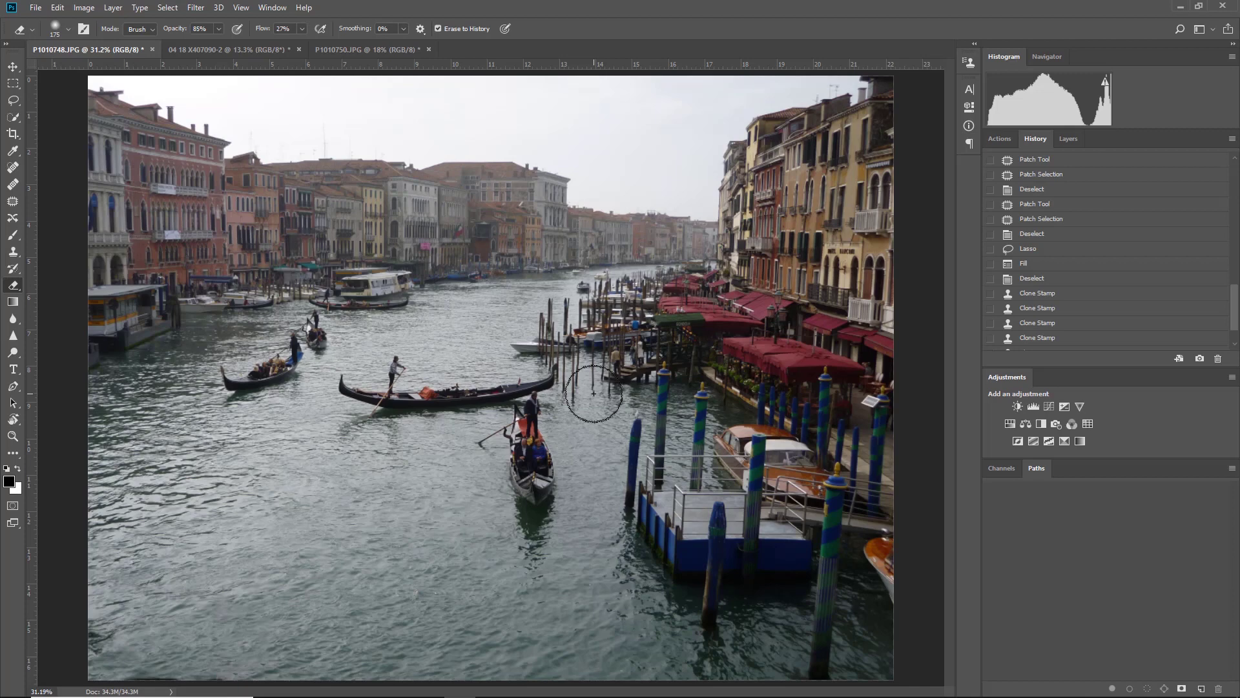
{"action": "left_click", "coordinate": [363, 48]}
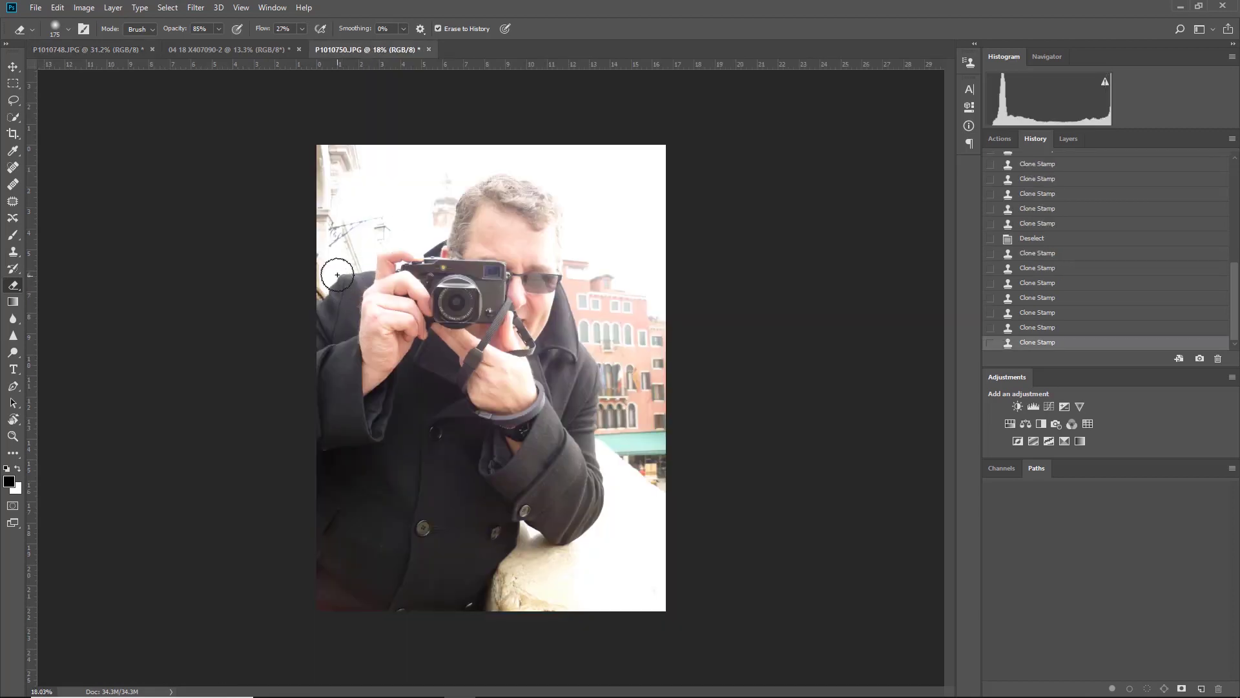
{"action": "scroll", "coordinate": [340, 270], "scroll_direction": "up", "scroll_amount": 2}
{"action": "scroll", "coordinate": [340, 270], "scroll_direction": "up", "scroll_amount": 1}
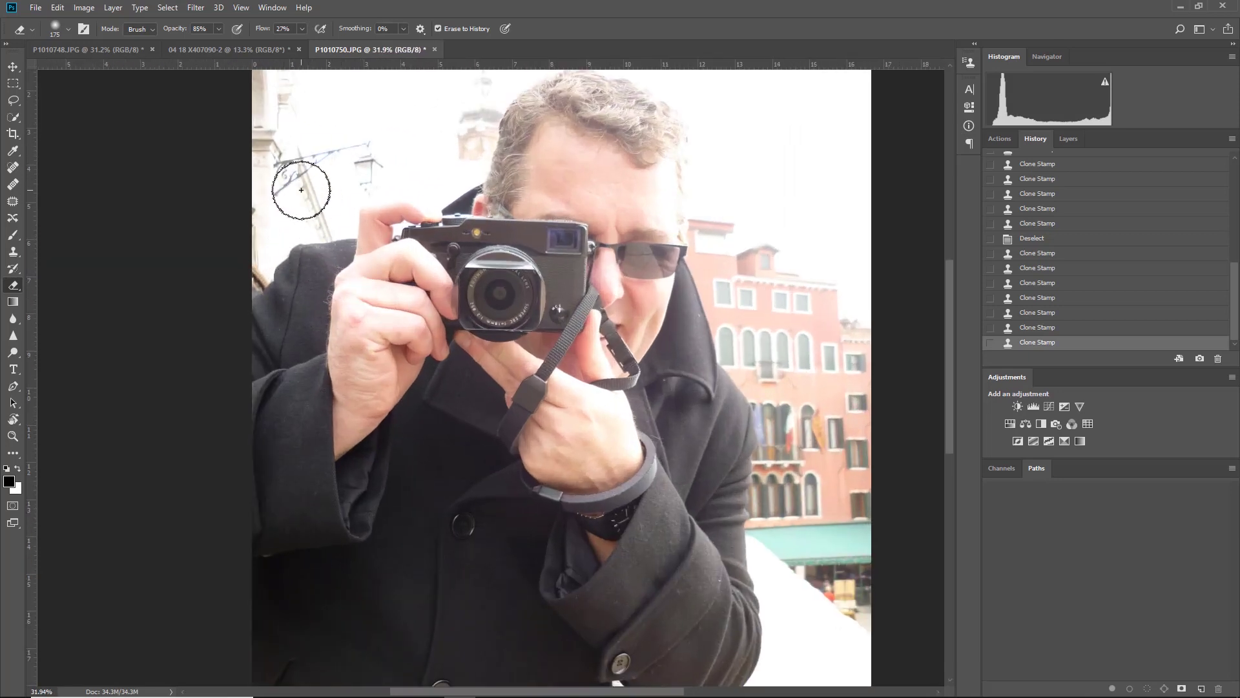
{"action": "left_click", "coordinate": [230, 50]}
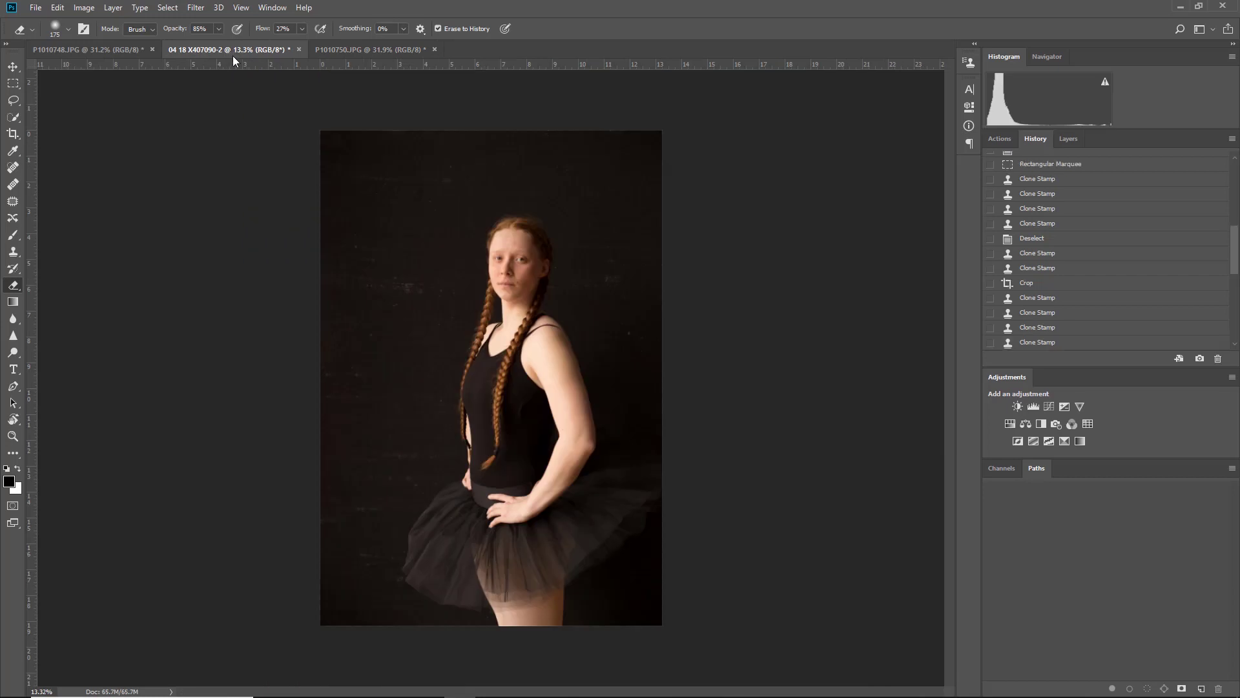